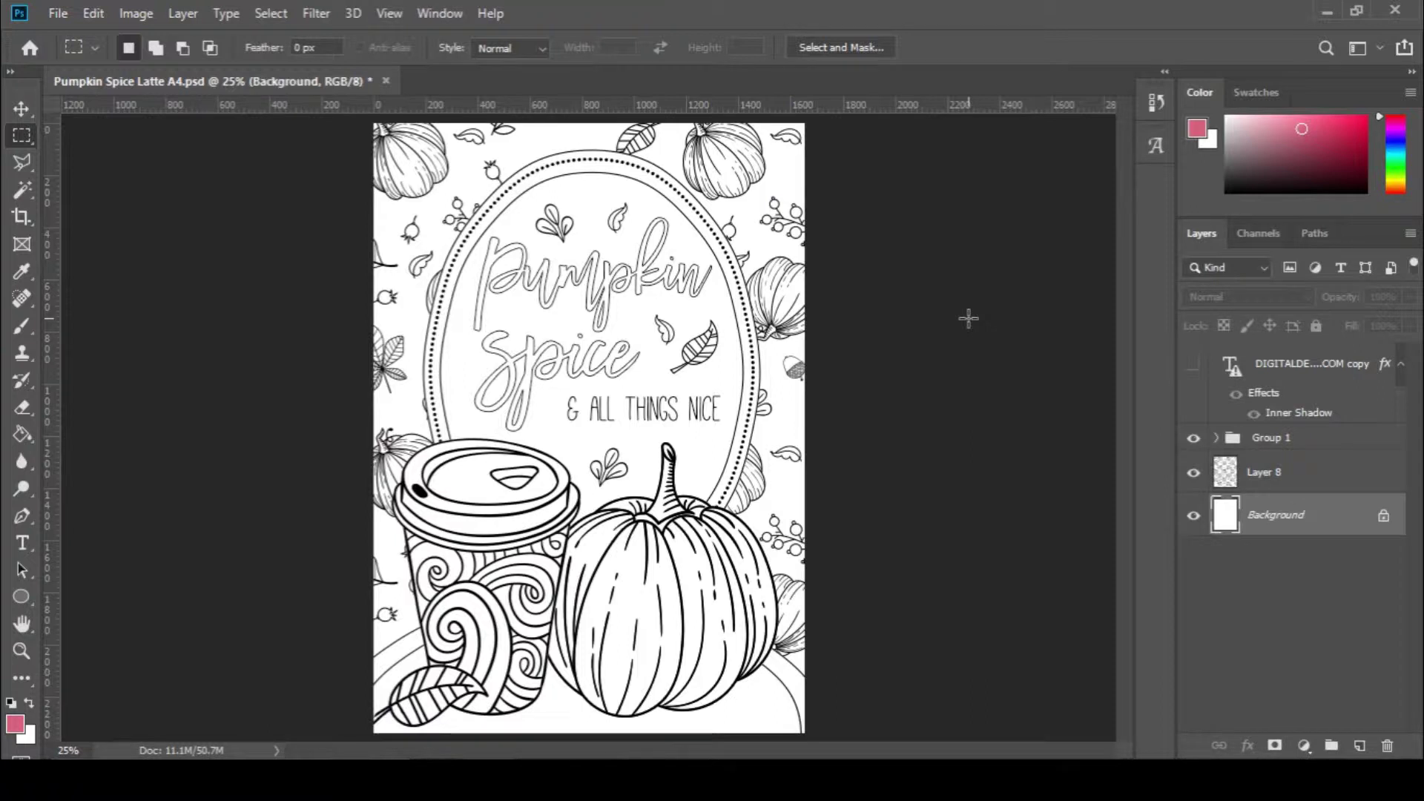
# Flatten the image into a single background layer and discard the hidden layers
pyautogui.click(184, 15)
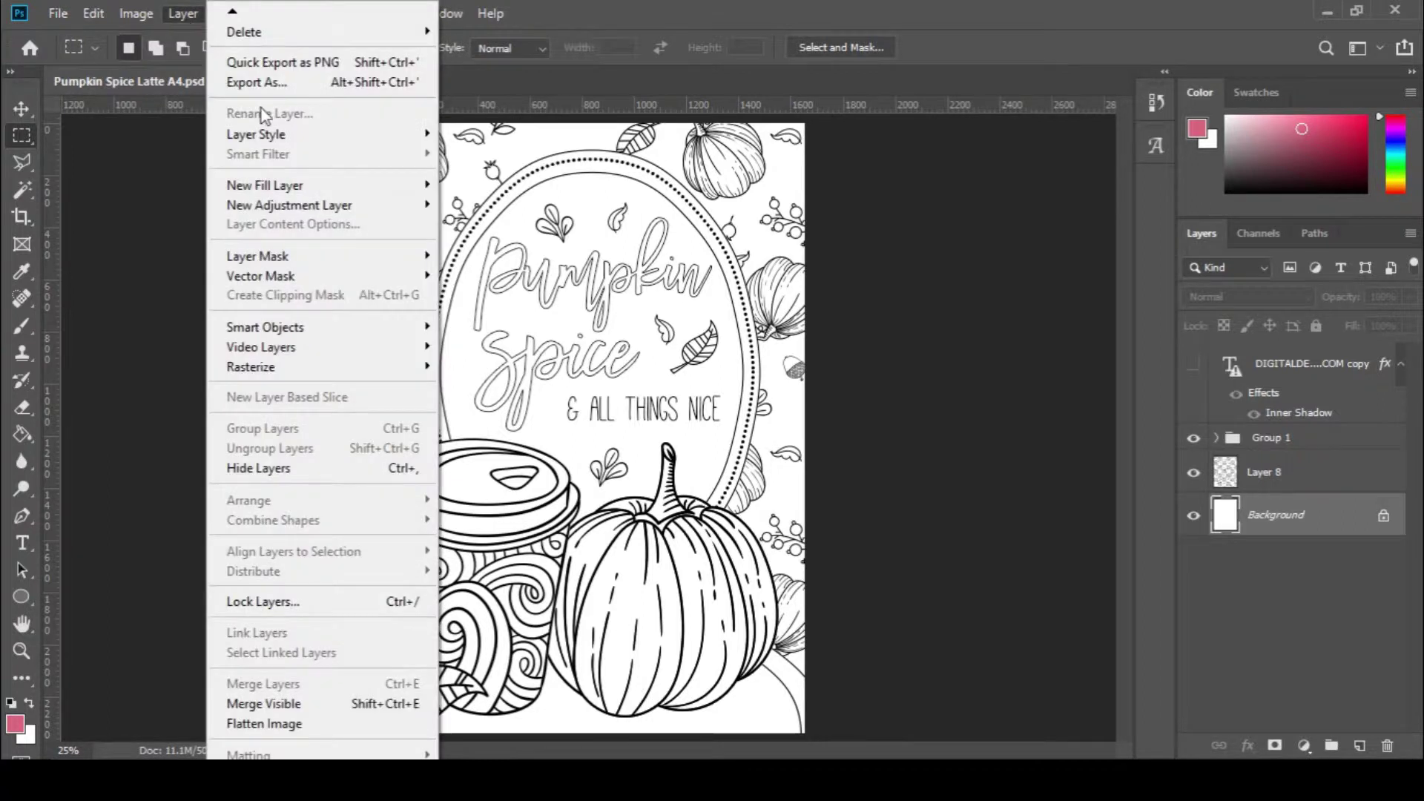
pyautogui.click(346, 733)
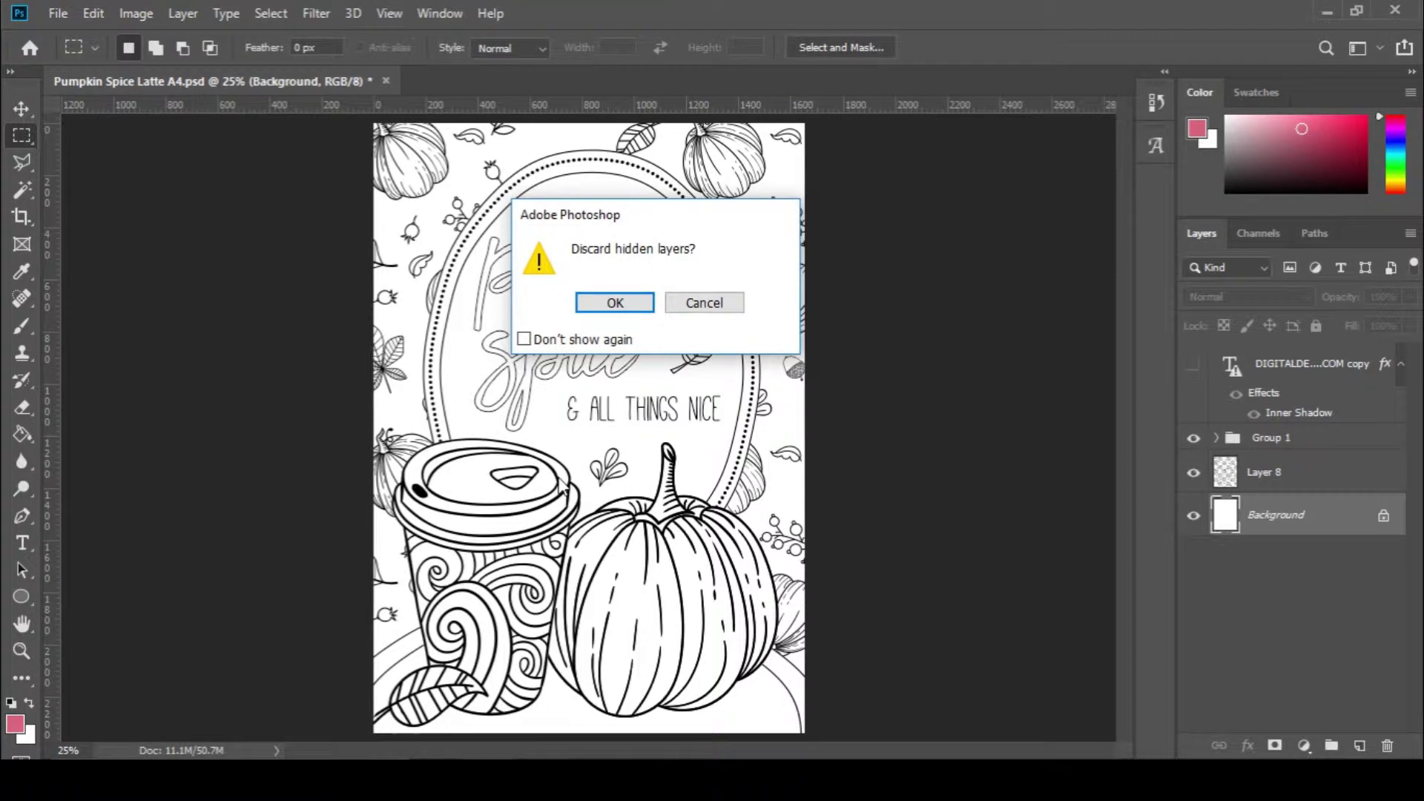
pyautogui.click(615, 304)
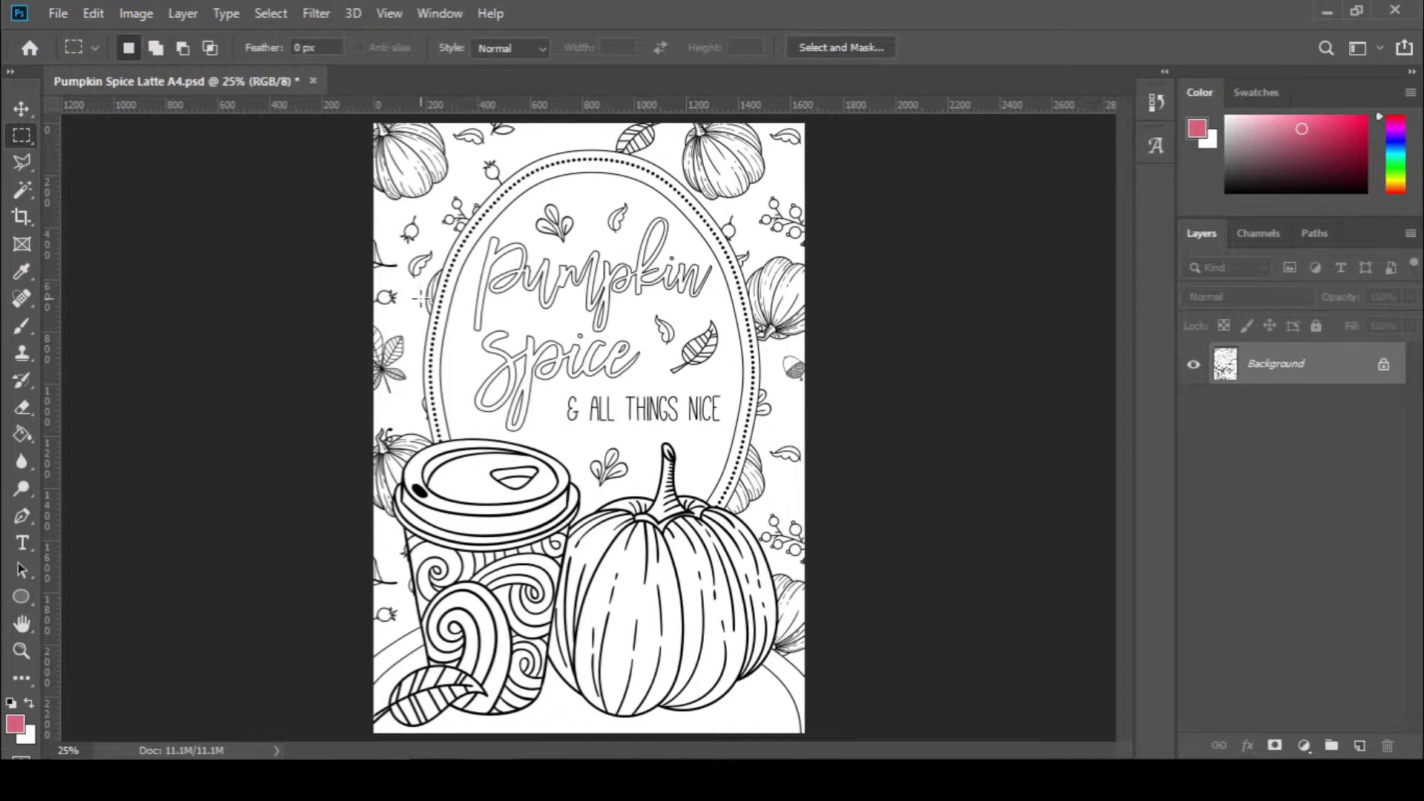
# Save the flattened document under the file name "coloured version" in Photoshop format
pyautogui.click(59, 14)
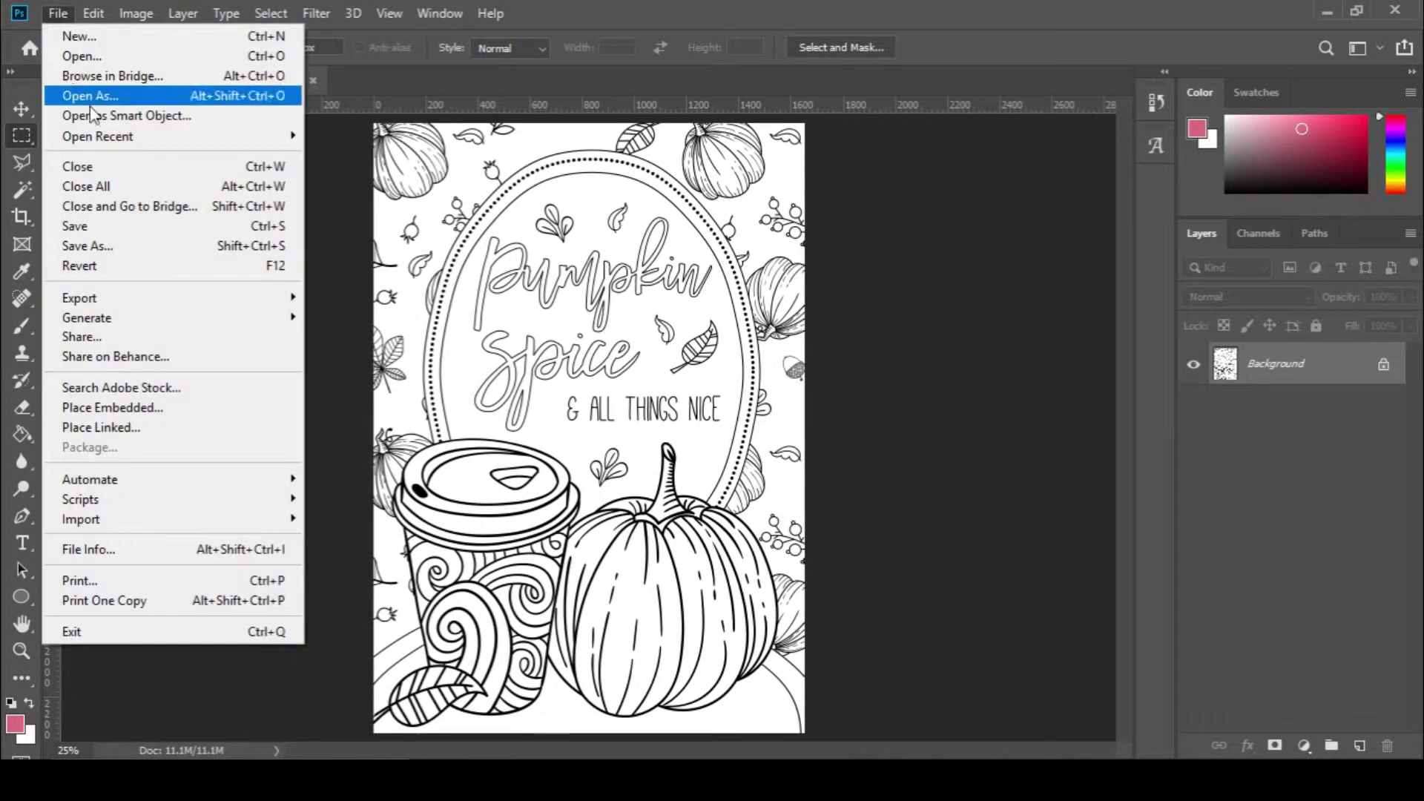
pyautogui.click(111, 247)
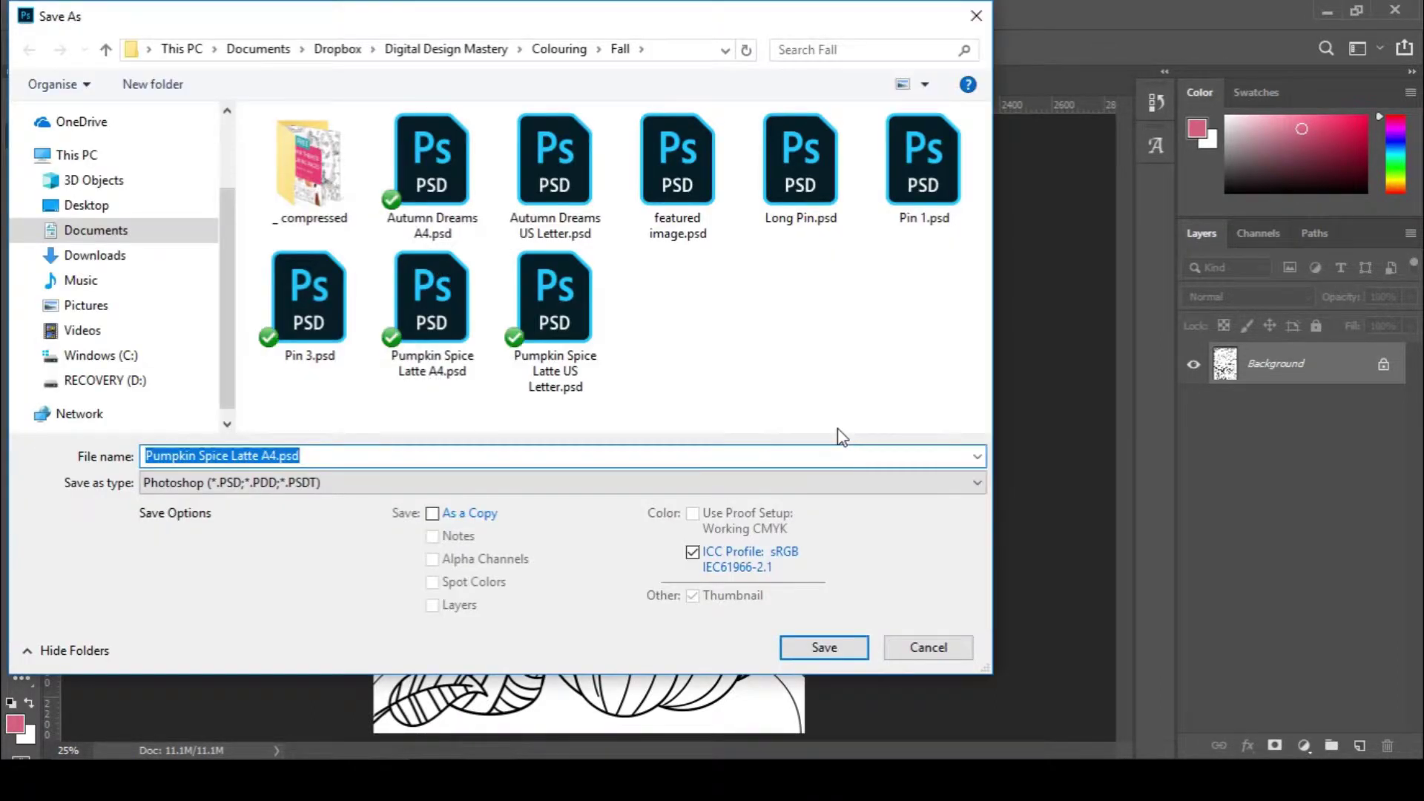
pyautogui.write('coloured version')
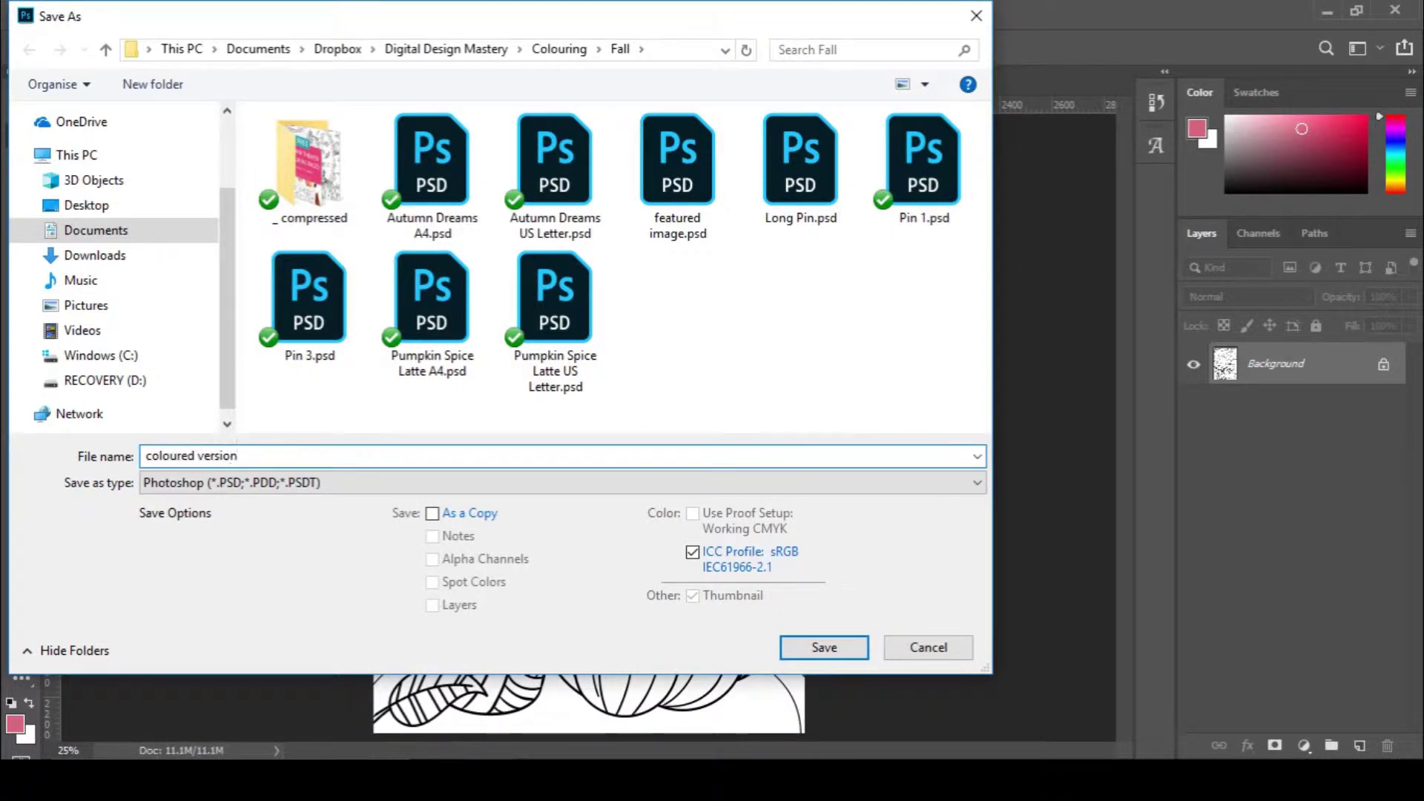
pyautogui.press('Return')
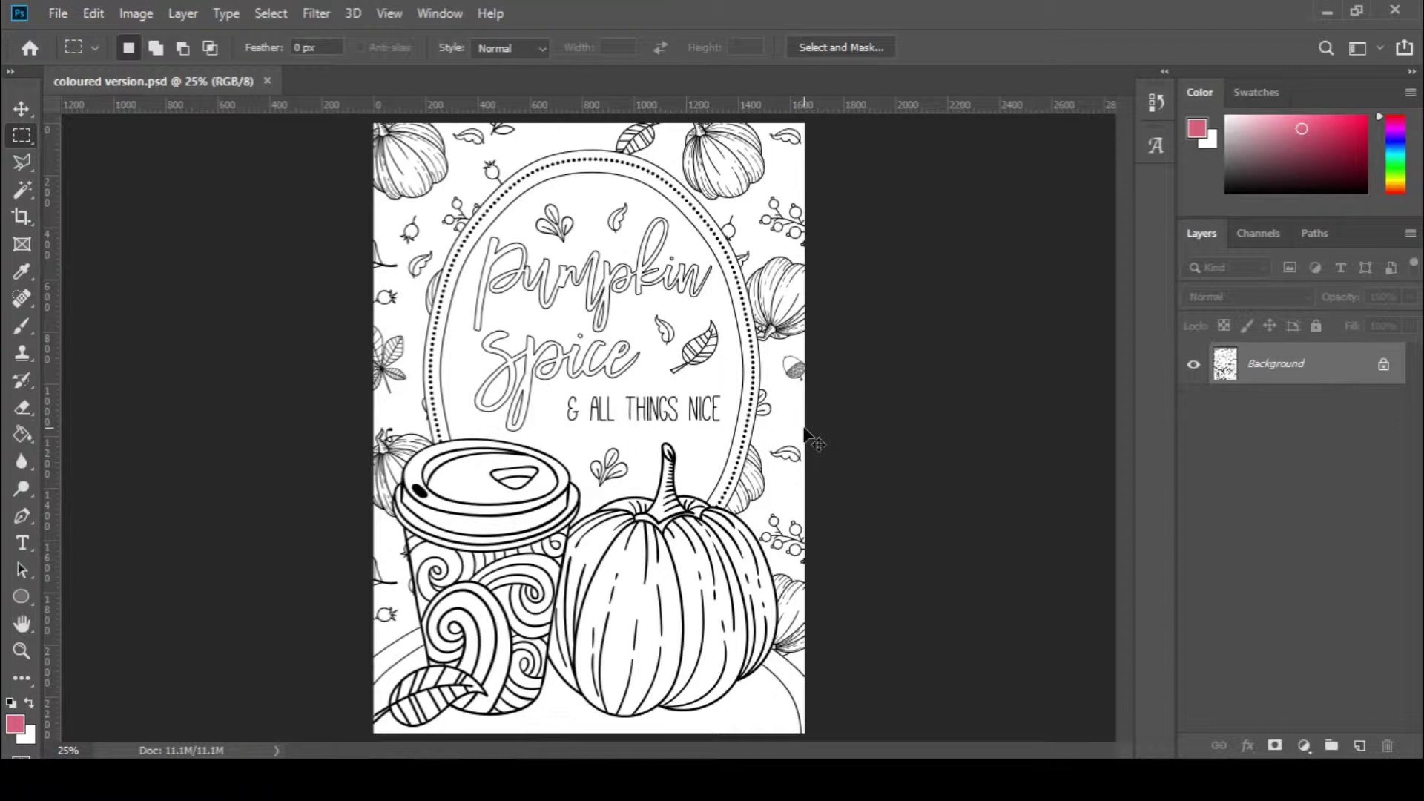
# Cut the whole line art from the background, paste it onto its own new layer, and check that layer by toggling its visibility
pyautogui.hotkey('ctrl', 'a')
pyautogui.press('BackSpace')
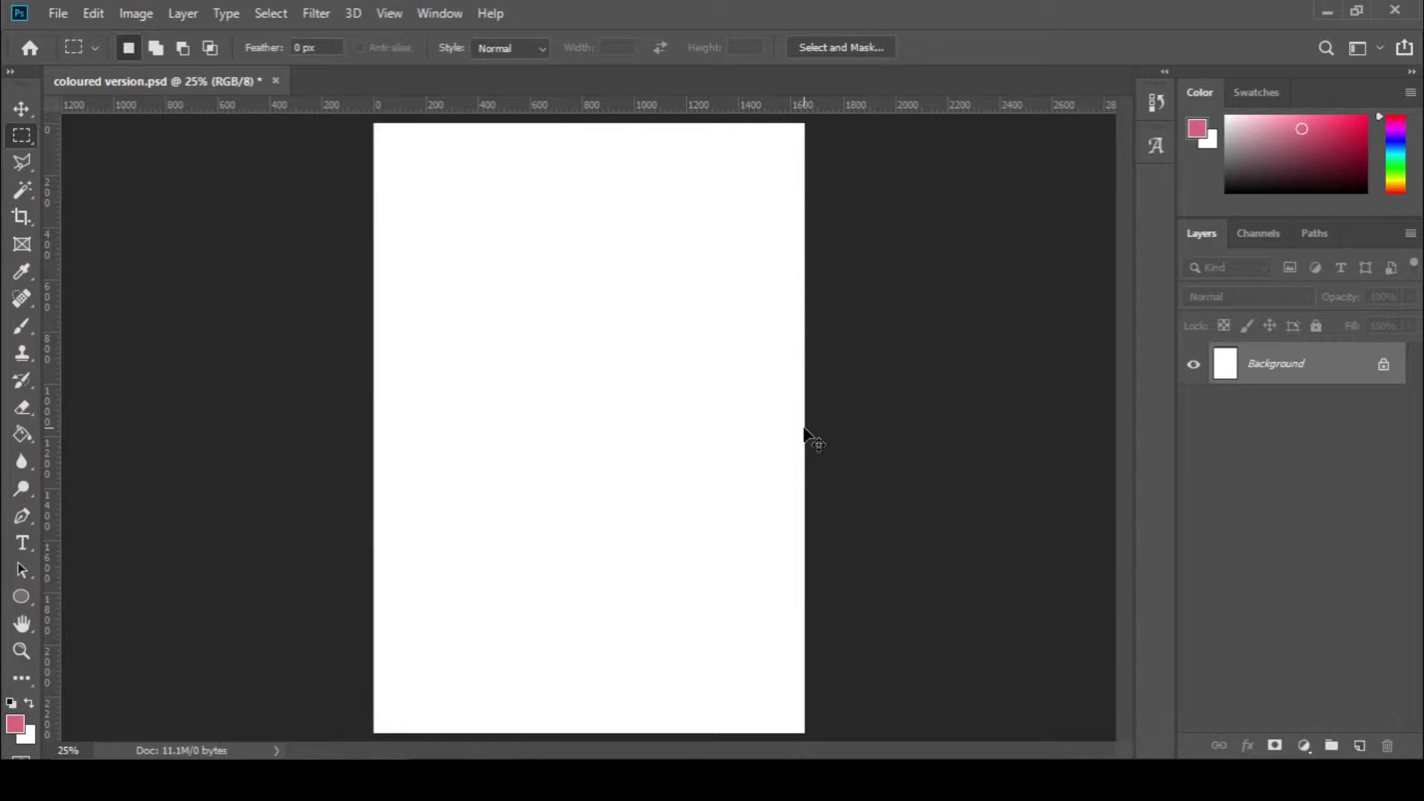
pyautogui.hotkey('ctrl', 'v')
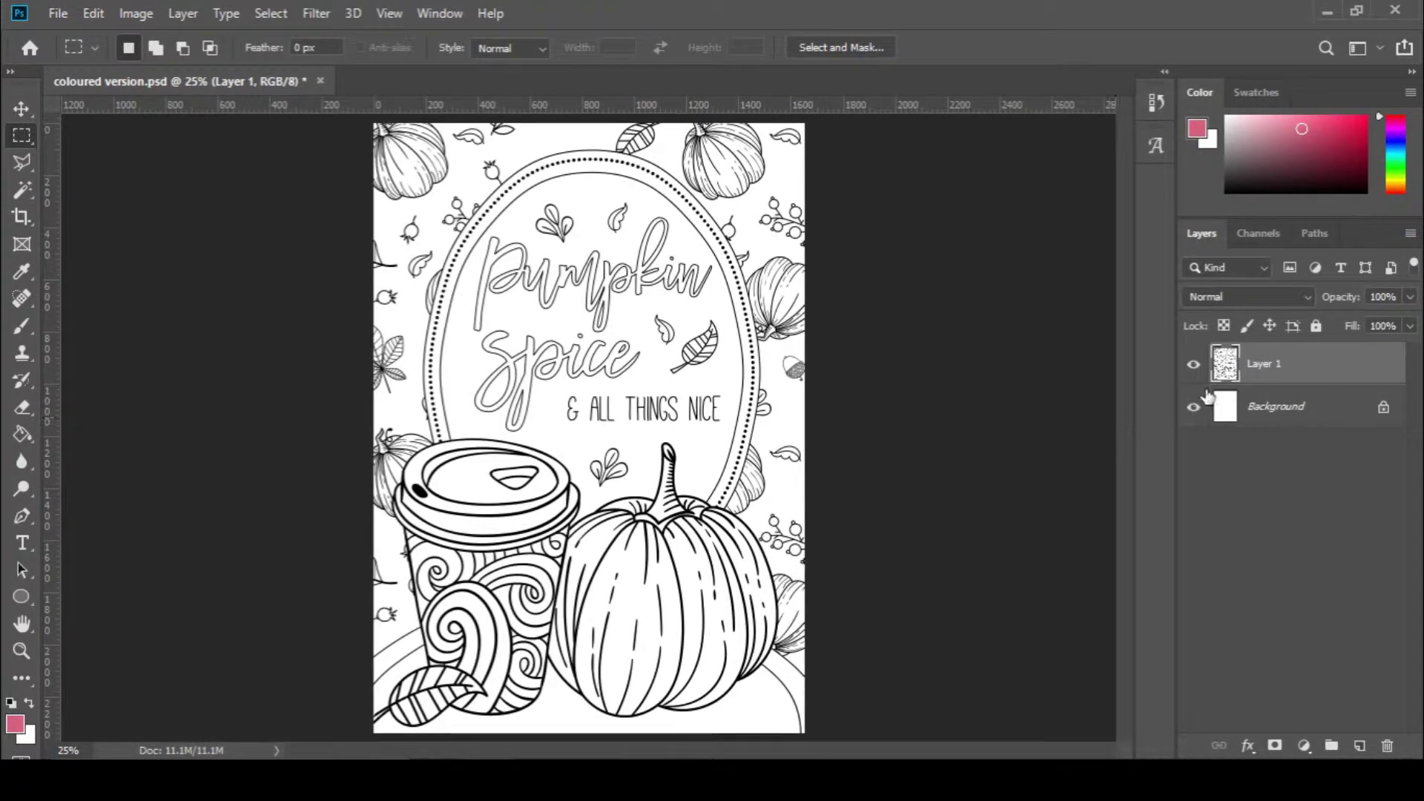
pyautogui.click(1194, 370)
pyautogui.click(1194, 370)
pyautogui.click(1194, 371)
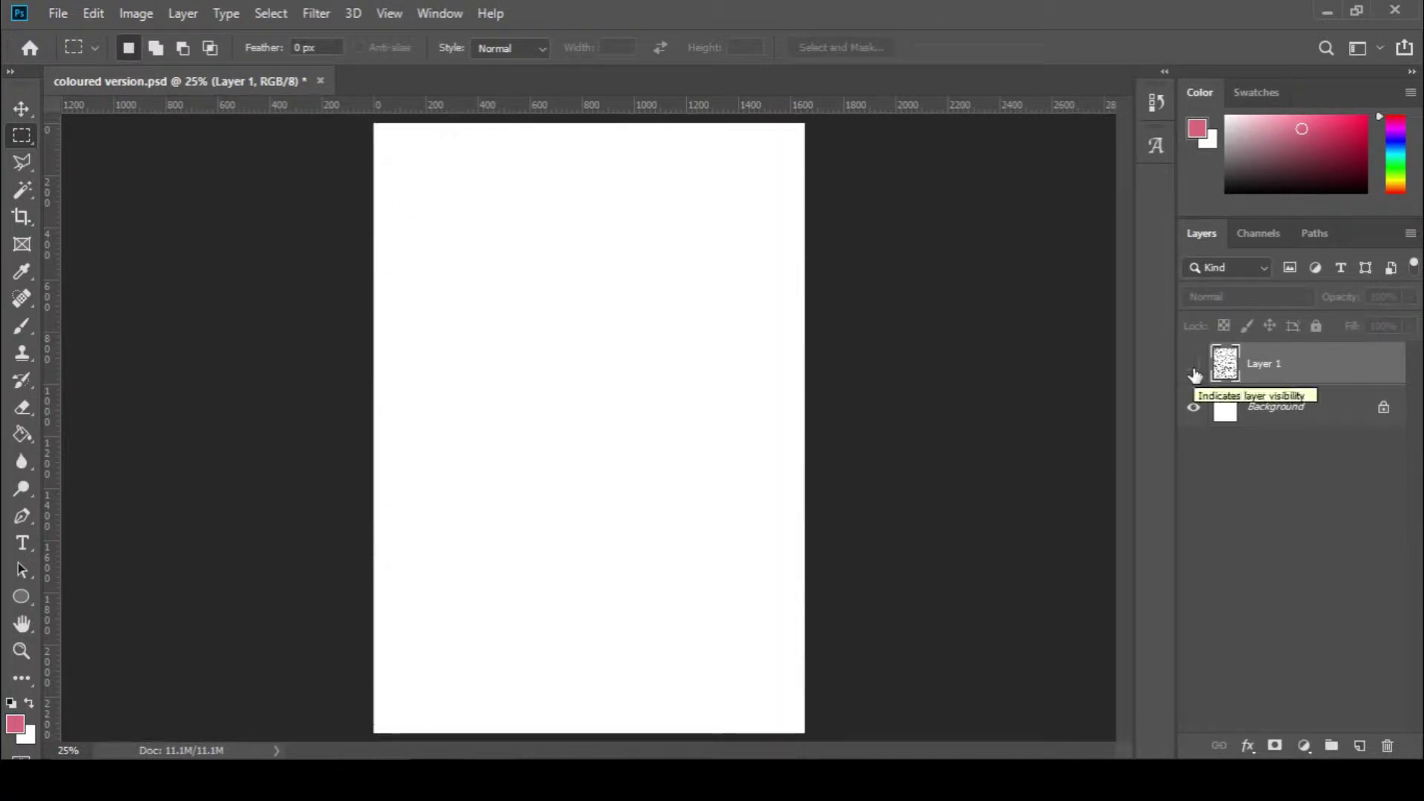
pyautogui.click(1194, 369)
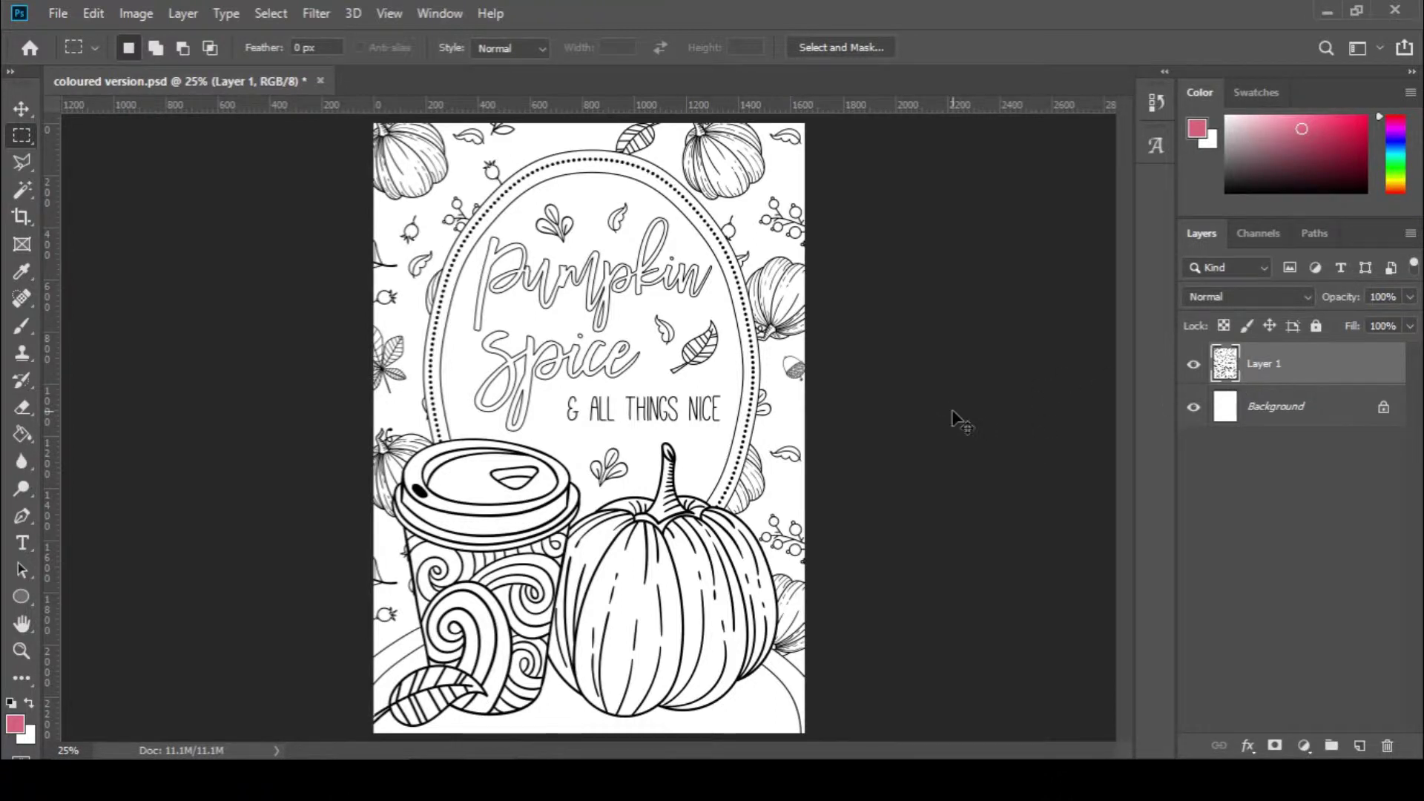
# Set the foreground colour to a strong pumpkin orange
pyautogui.hotkey('ctrl', '+')
pyautogui.hotkey('ctrl', '+')
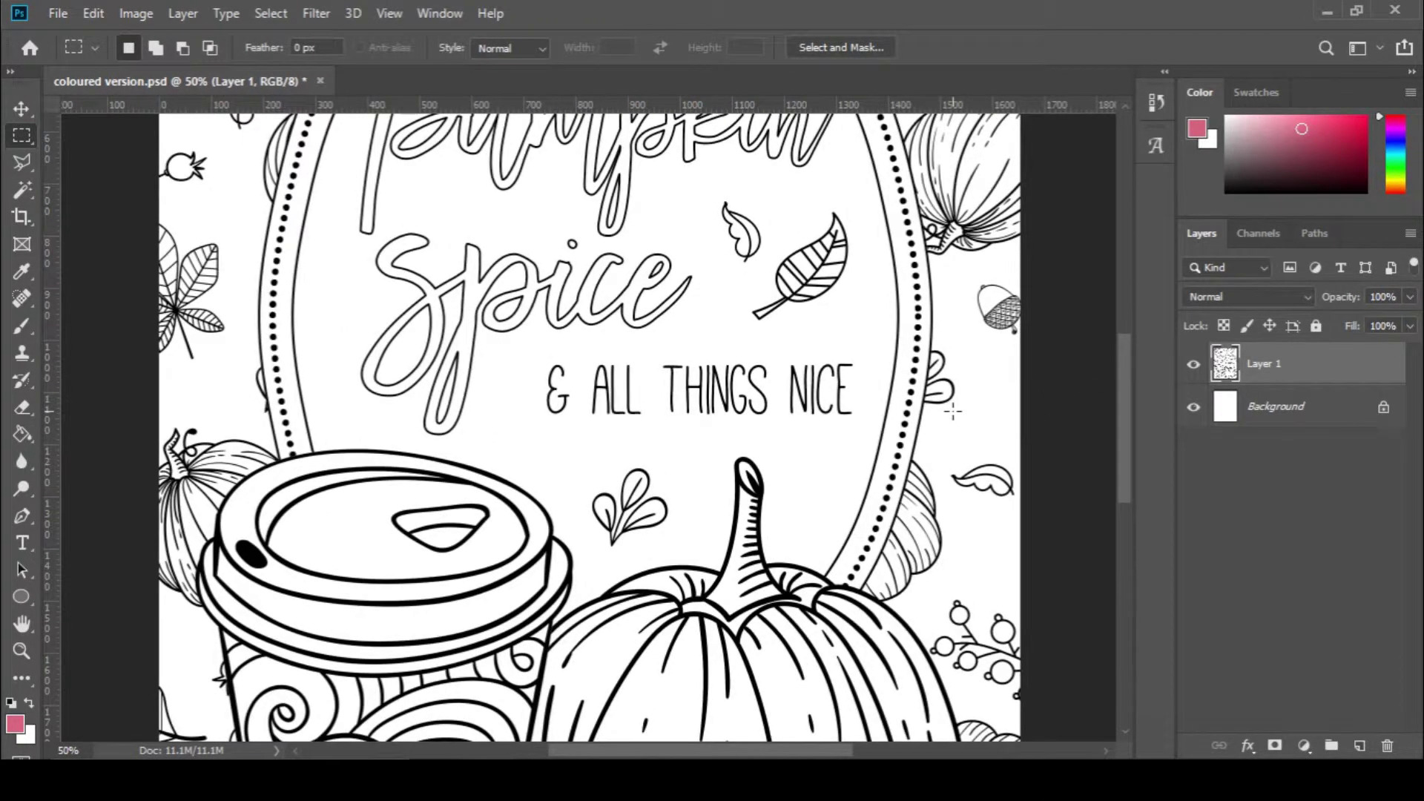
pyautogui.scroll(-3, 916, 378)
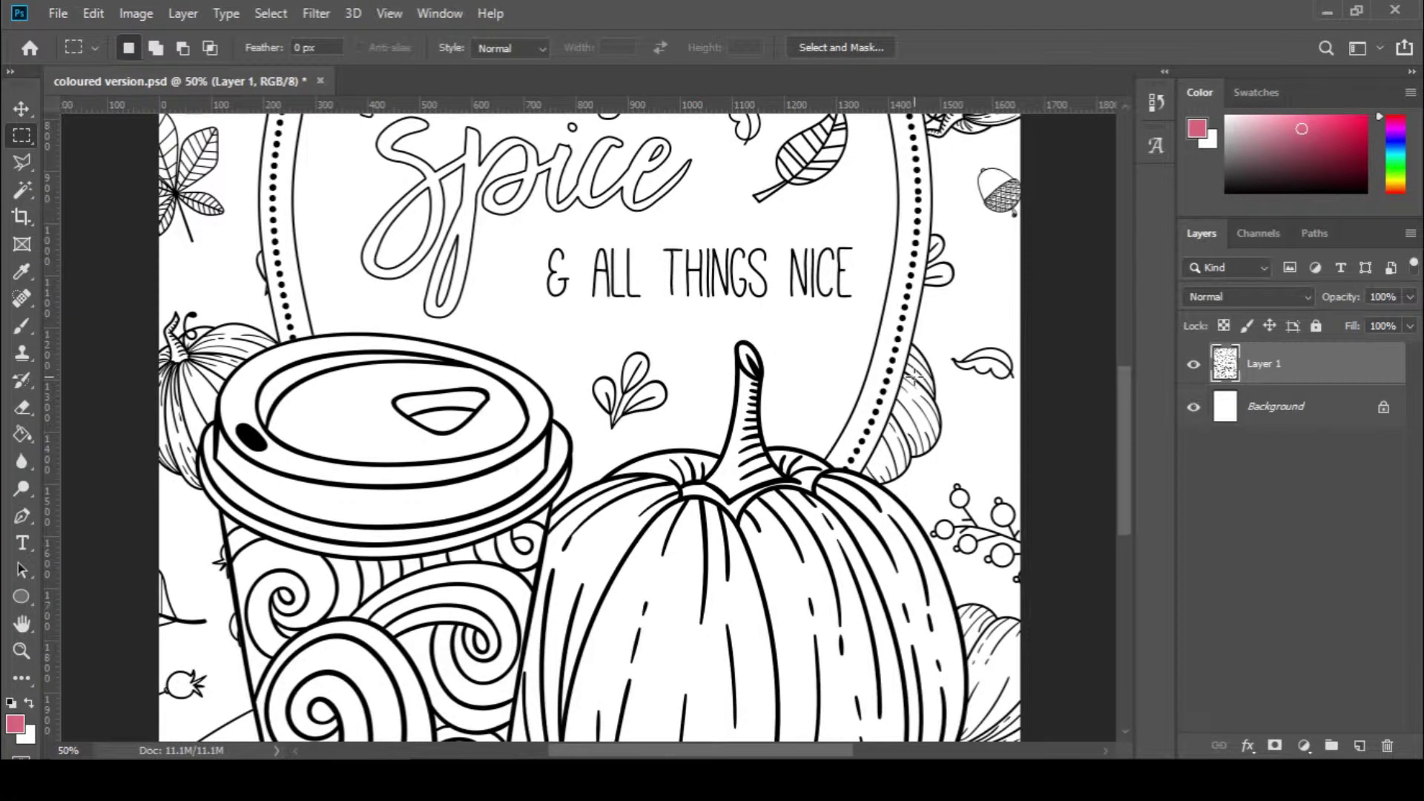
pyautogui.scroll(-1, 915, 378)
pyautogui.scroll(-3, 915, 378)
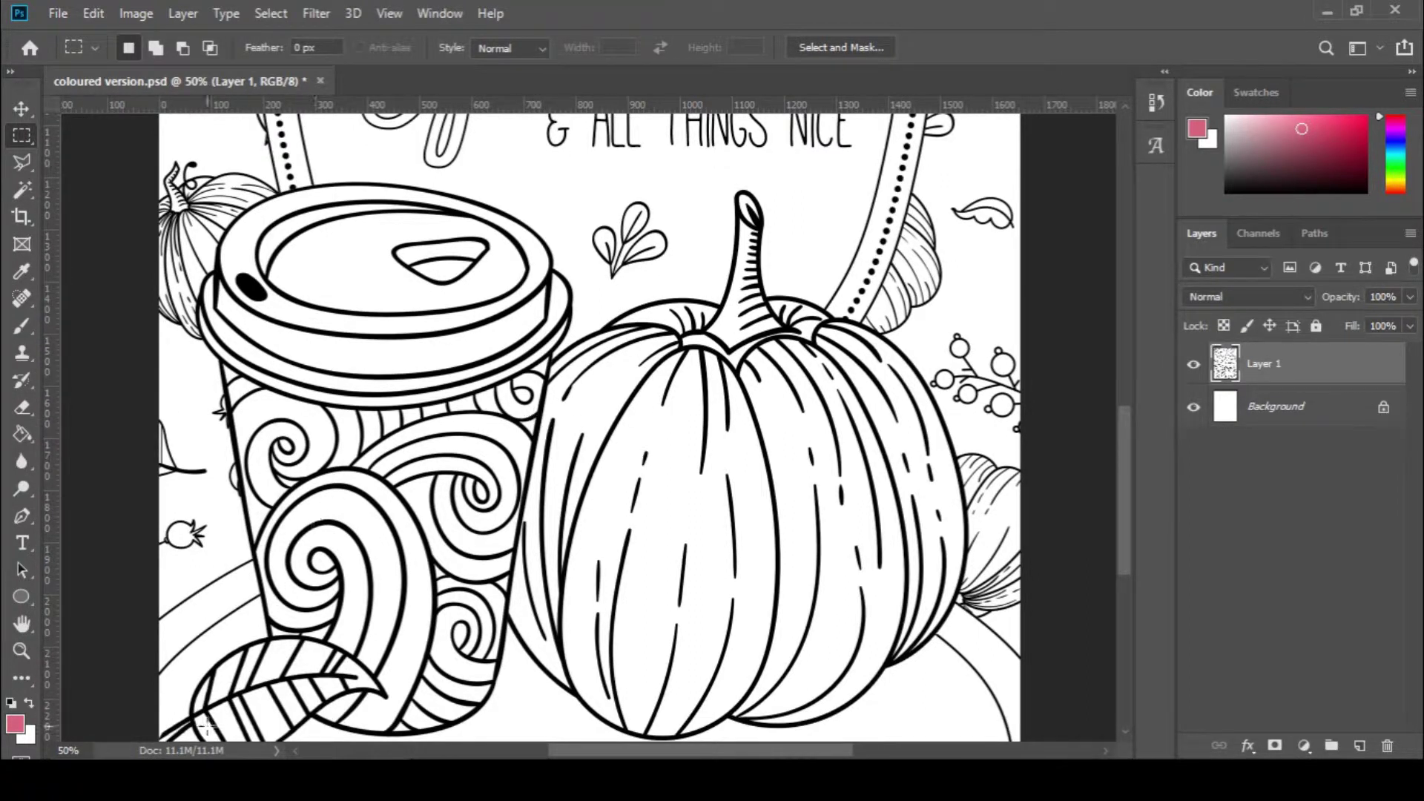
pyautogui.click(15, 724)
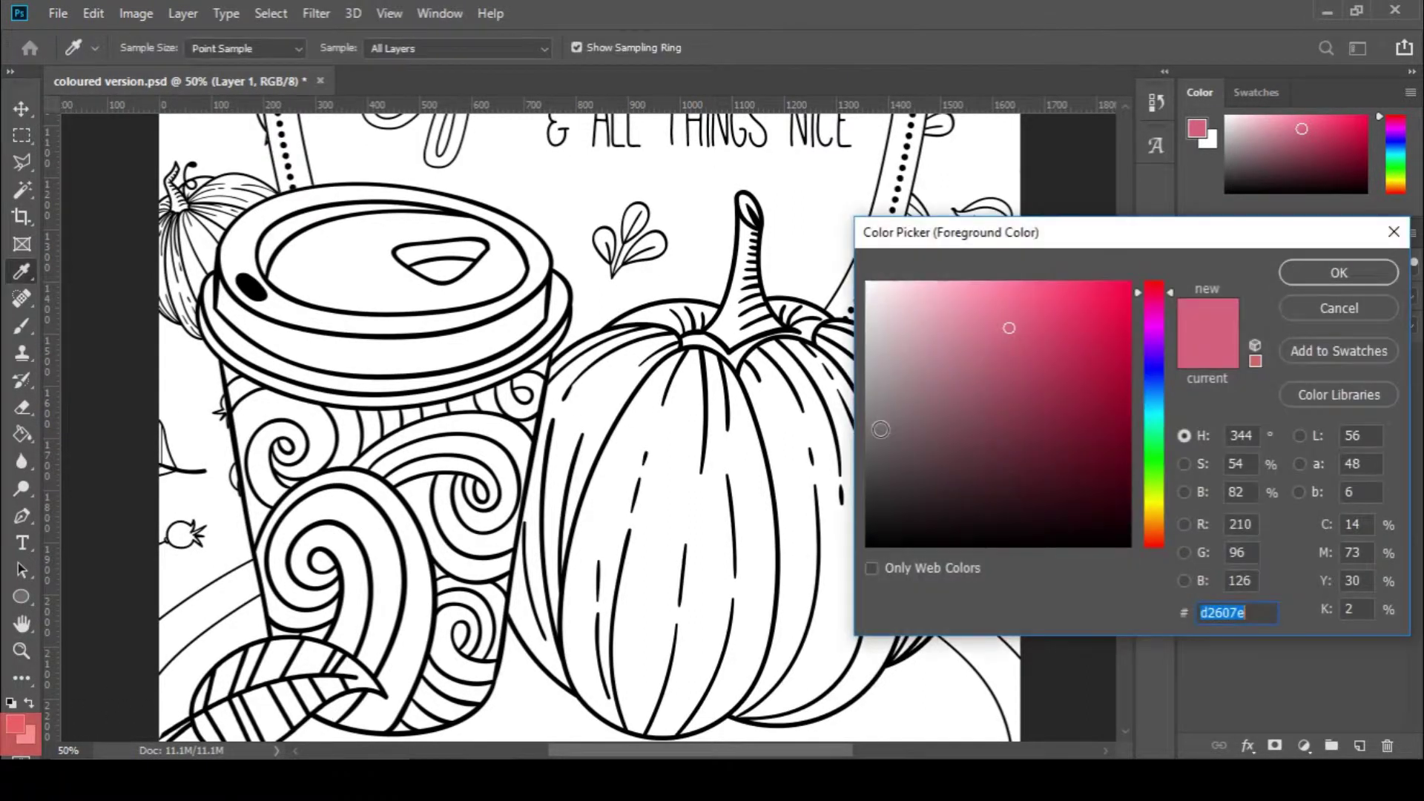
pyautogui.click(1155, 510)
pyautogui.moveTo(1114, 407); pyautogui.dragTo(1121, 389)
pyautogui.moveTo(1154, 514); pyautogui.dragTo(1154, 525)
pyautogui.moveTo(1108, 376)
pyautogui.mouseDown()
pyautogui.moveTo(1130, 321)
pyautogui.moveTo(1104, 316)
pyautogui.mouseUp()
pyautogui.click(1319, 279)
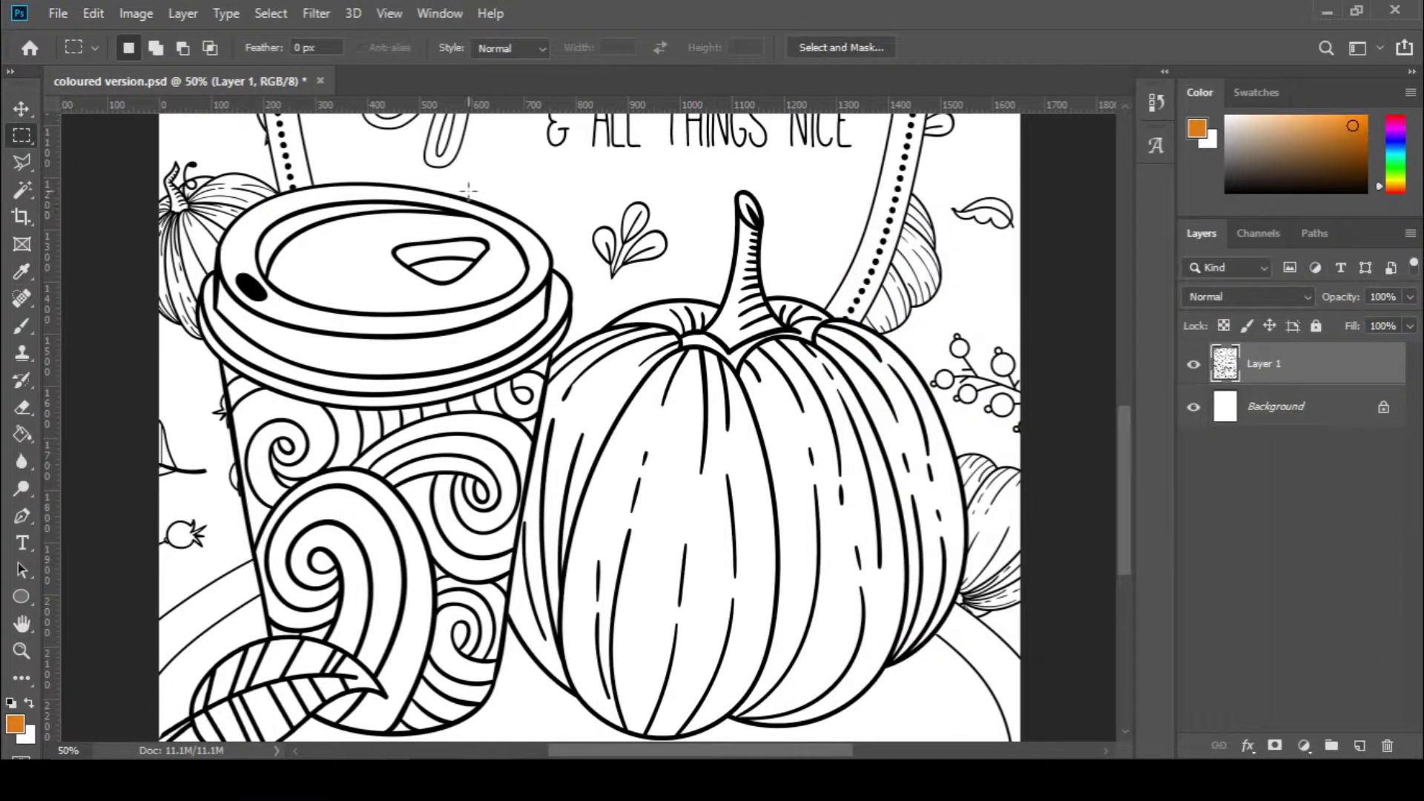
# Choose the Brush tool and set its size to 28 px
pyautogui.click(25, 329)
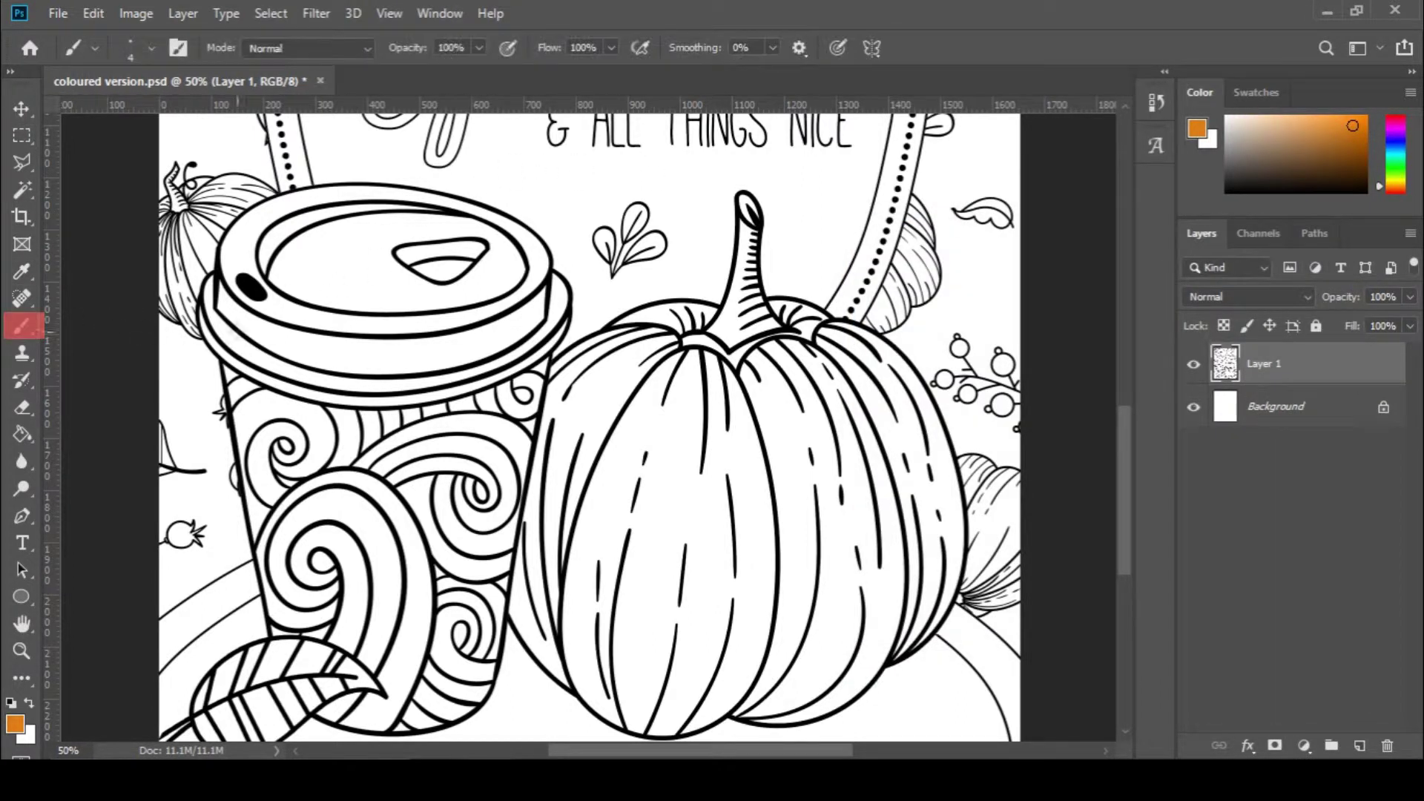
pyautogui.click(134, 49)
pyautogui.click(133, 113)
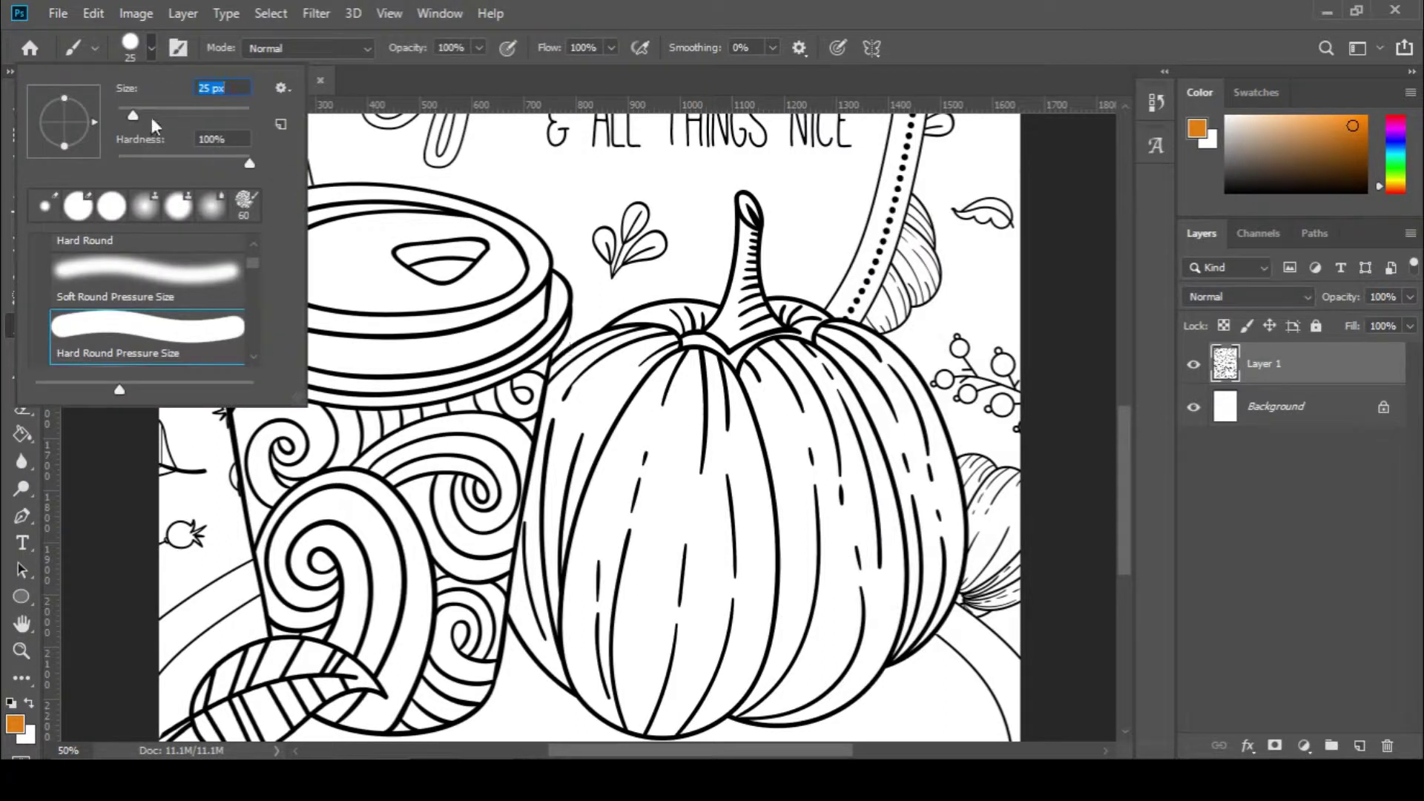
pyautogui.click(136, 110)
# Create a new layer named "Orange pumpkin" above the line-art layer
pyautogui.click(1309, 371)
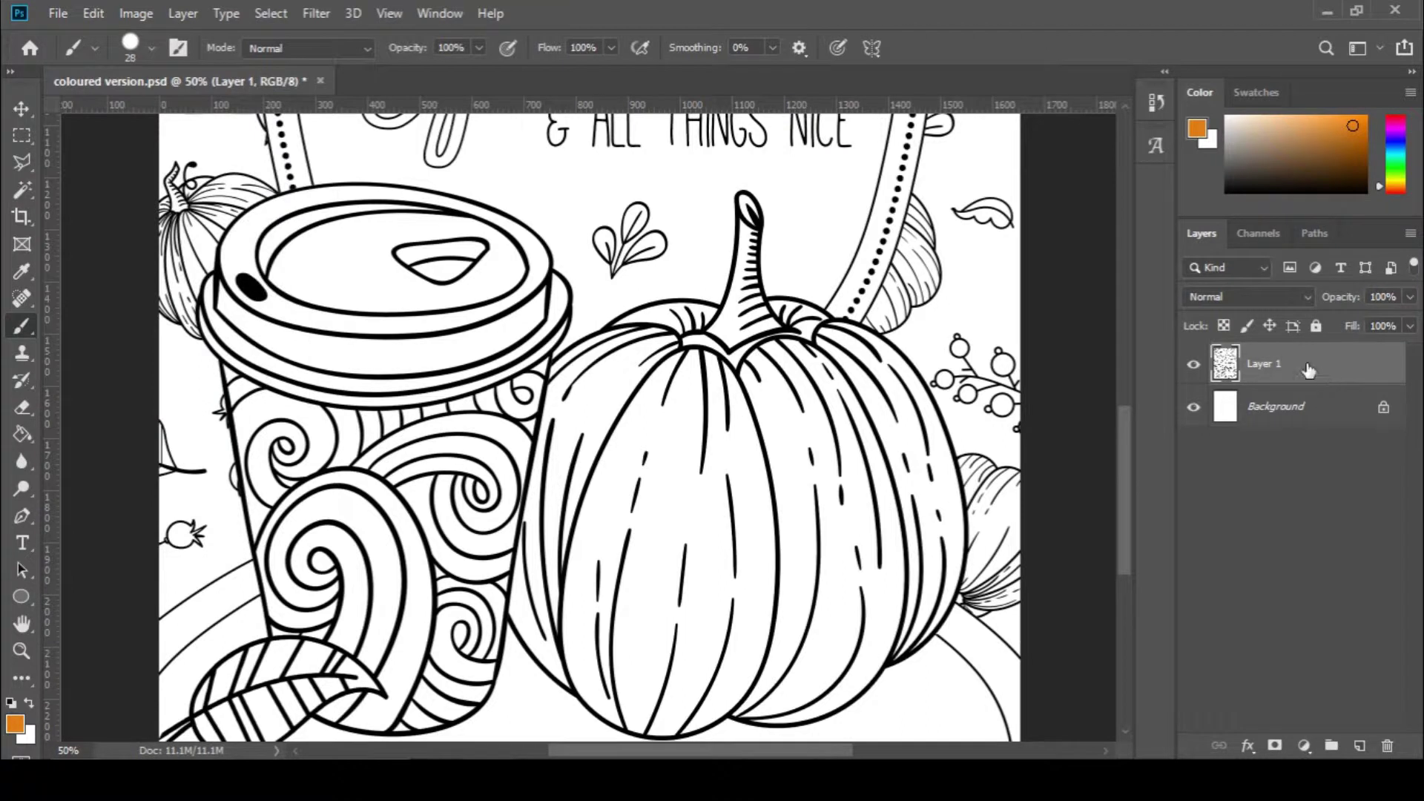
pyautogui.click(184, 13)
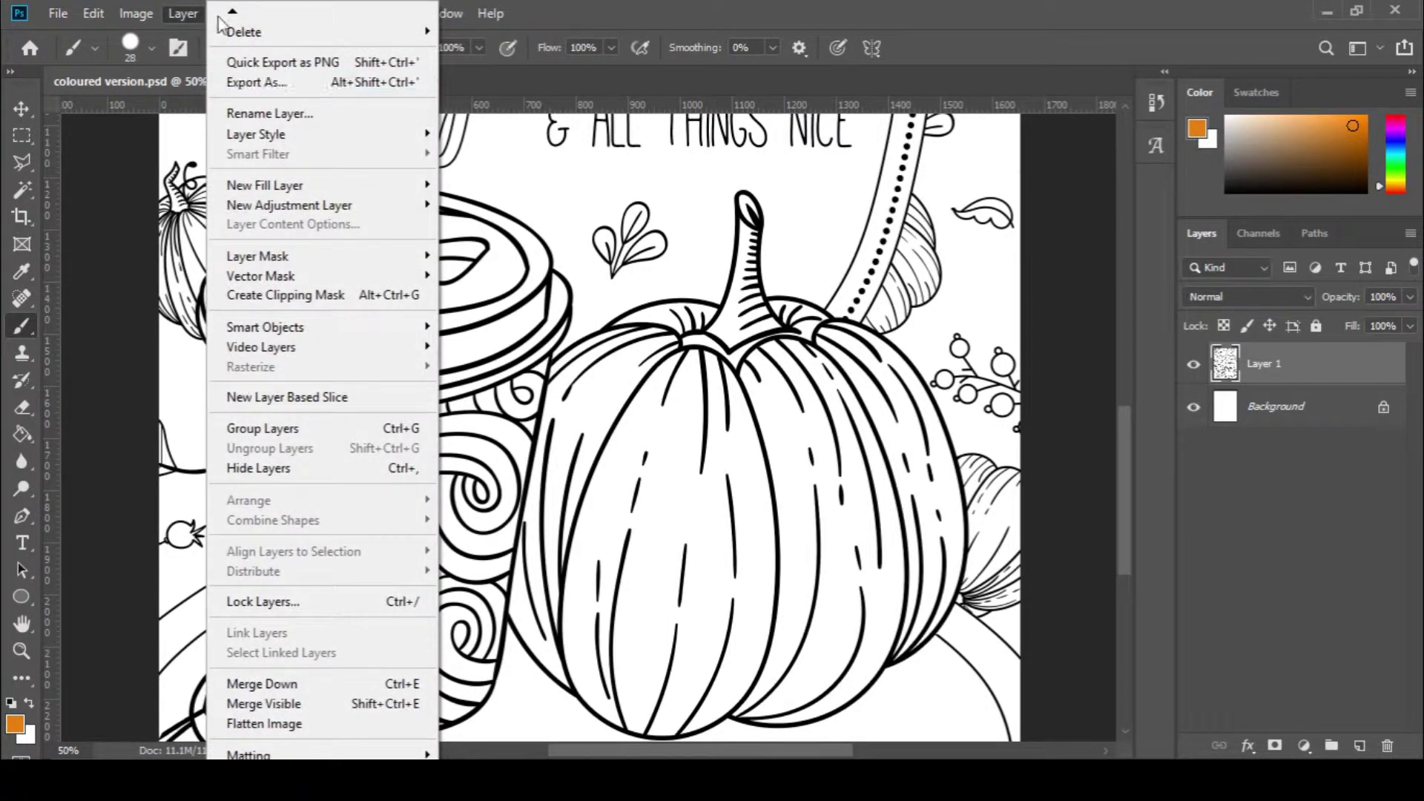
pyautogui.moveTo(233, 13)
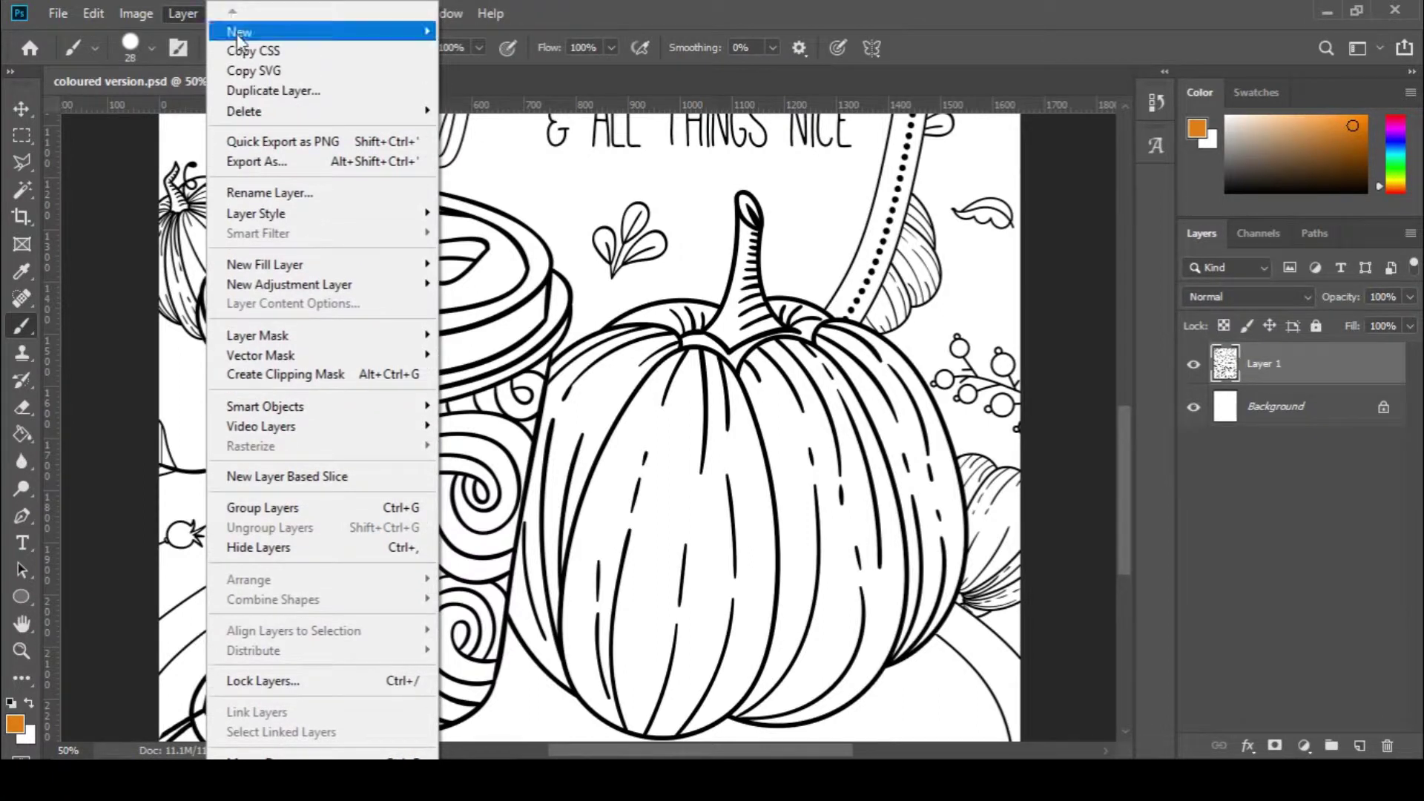
pyautogui.click(475, 35)
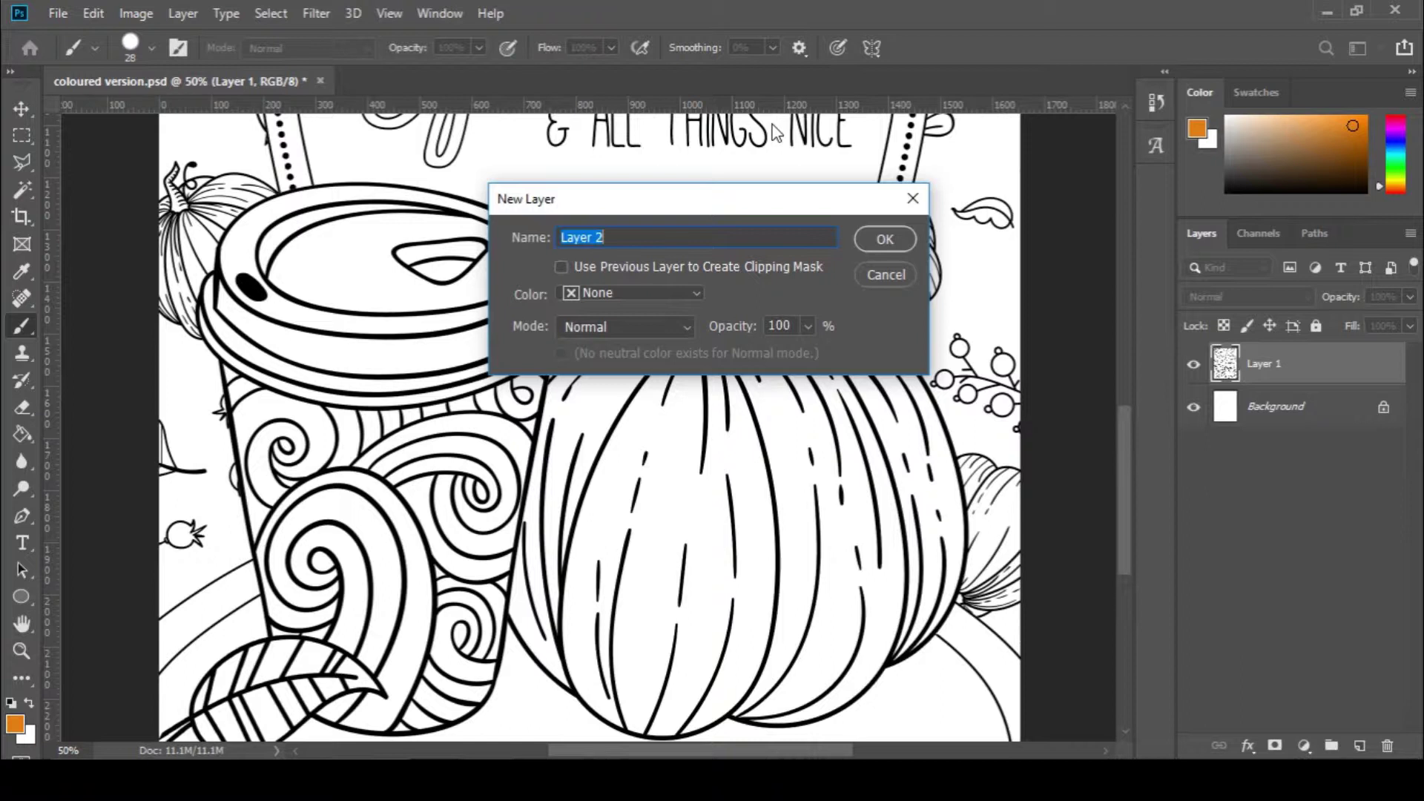
pyautogui.write('Orange pumpkin')
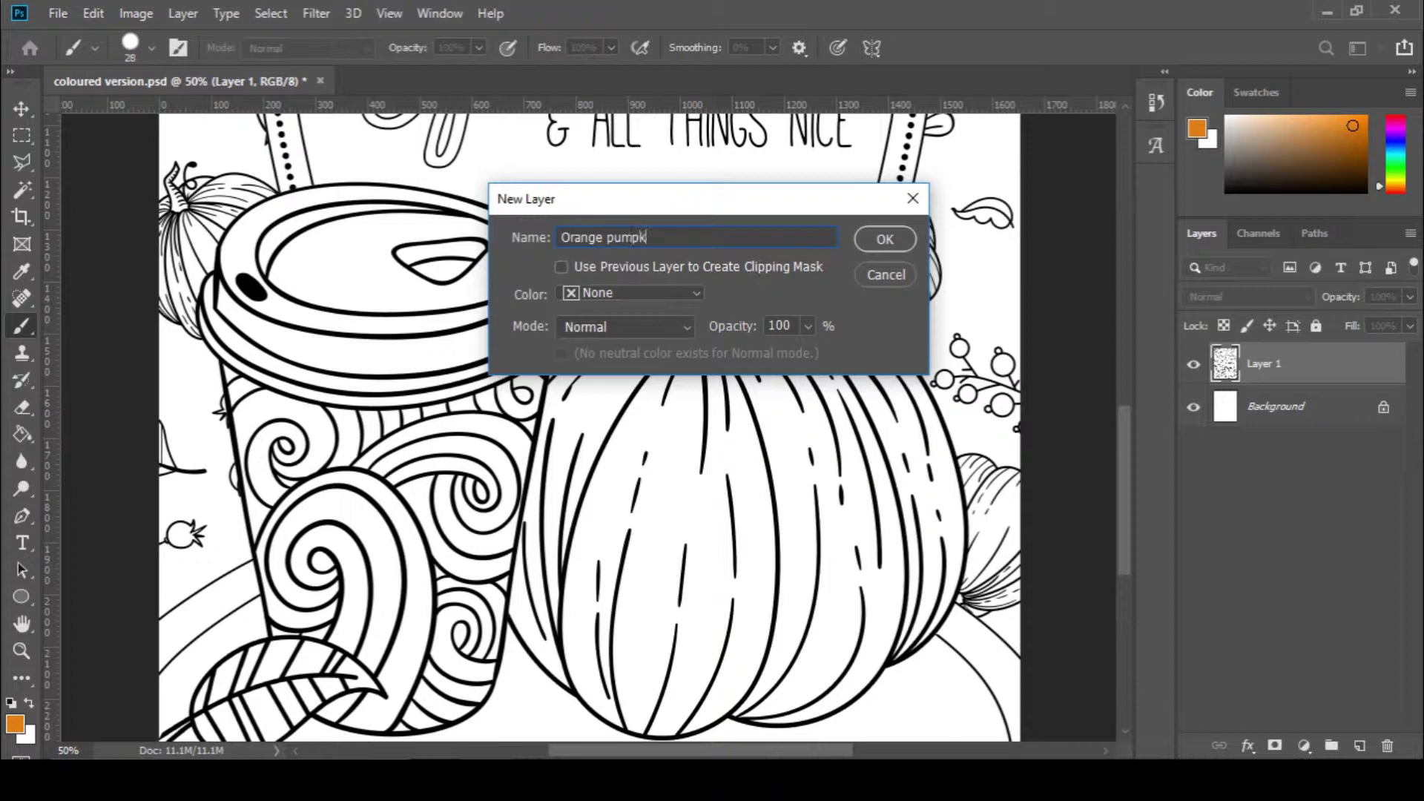
pyautogui.click(901, 238)
# Try an orange scribble across the large pumpkin, undo it, and move the Orange pumpkin layer beneath the line-art layer
pyautogui.moveTo(739, 392)
pyautogui.mouseDown()
pyautogui.moveTo(765, 459)
pyautogui.moveTo(751, 394)
pyautogui.moveTo(800, 461)
pyautogui.moveTo(833, 419)
pyautogui.moveTo(856, 415)
pyautogui.moveTo(891, 517)
pyautogui.moveTo(940, 515)
pyautogui.mouseUp()
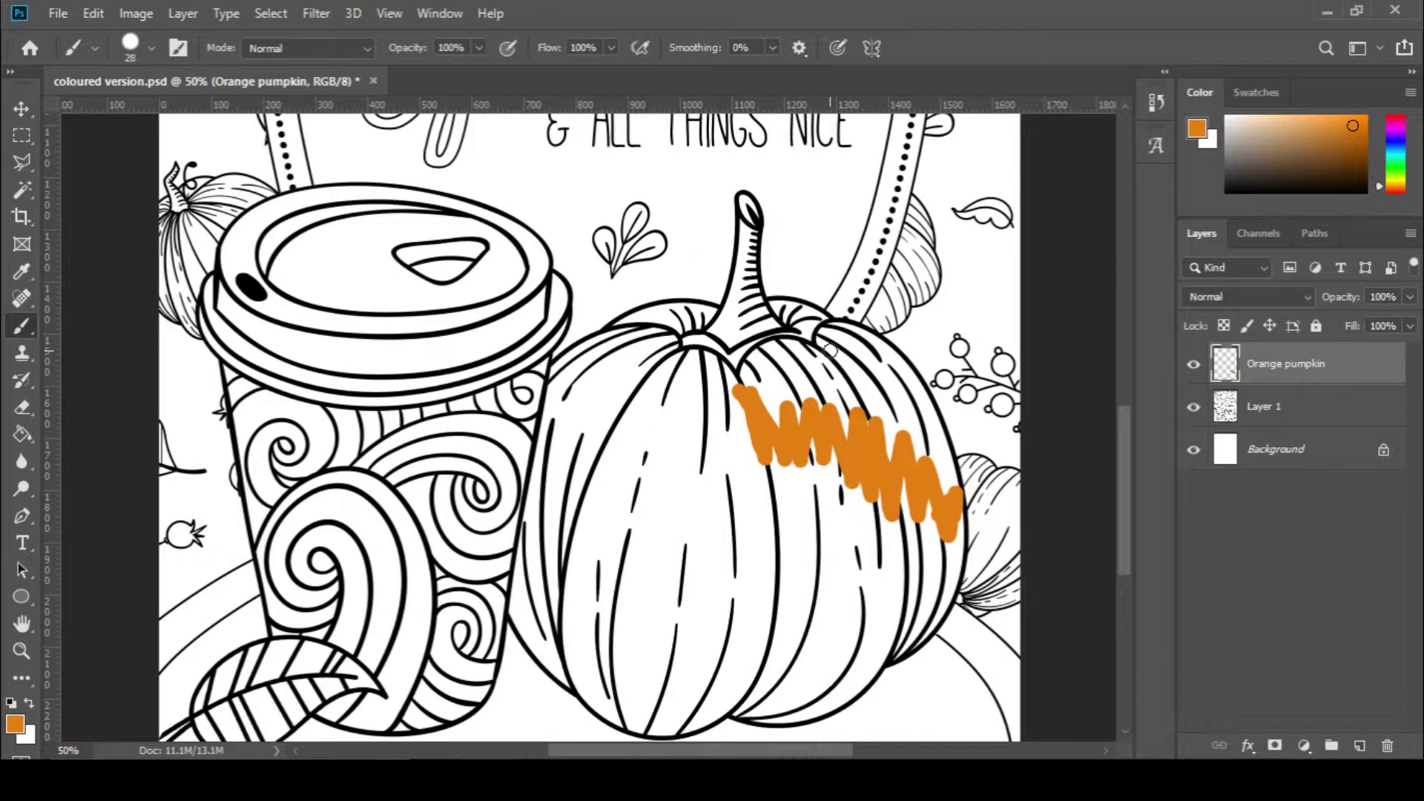
pyautogui.hotkey('ctrl', 'z')
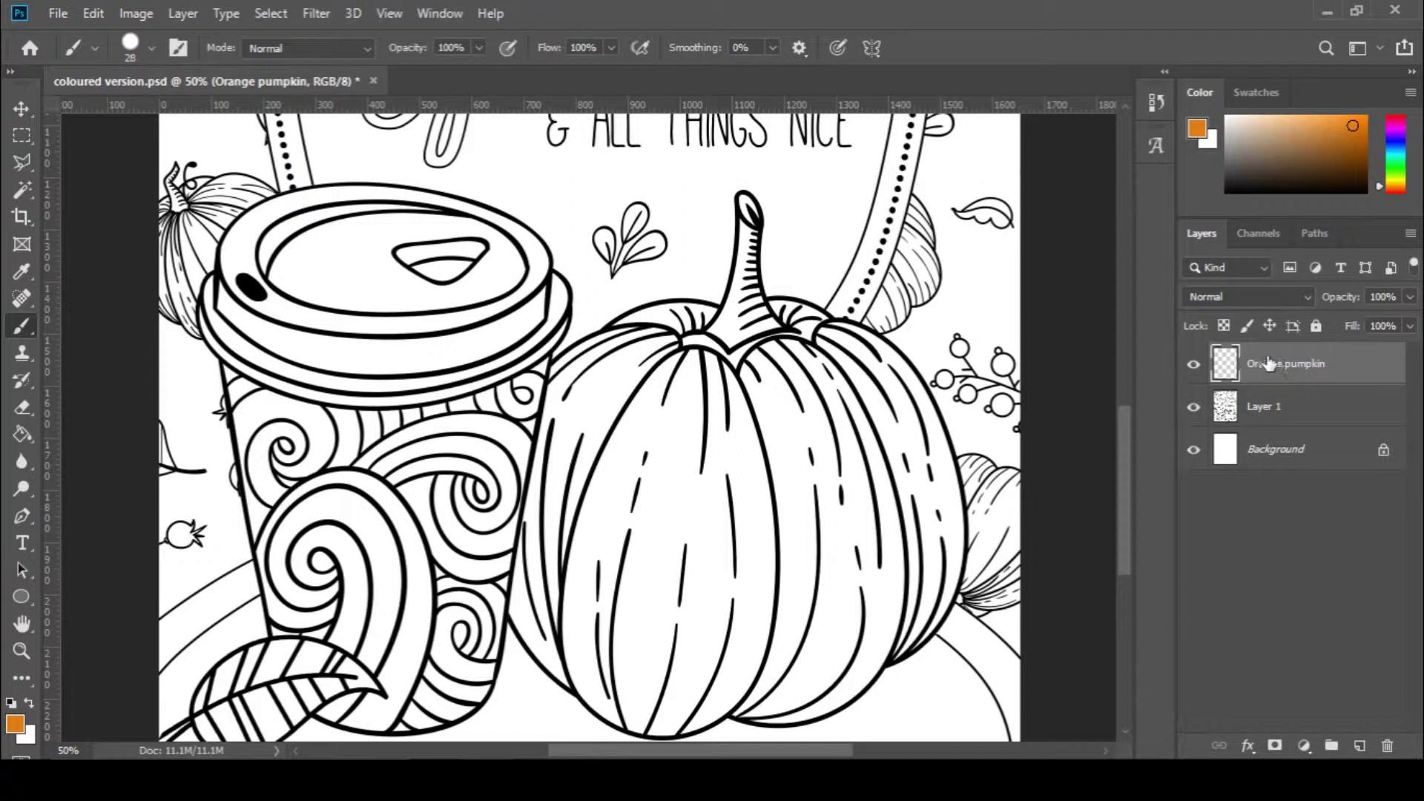
pyautogui.moveTo(1366, 368); pyautogui.dragTo(1360, 430)
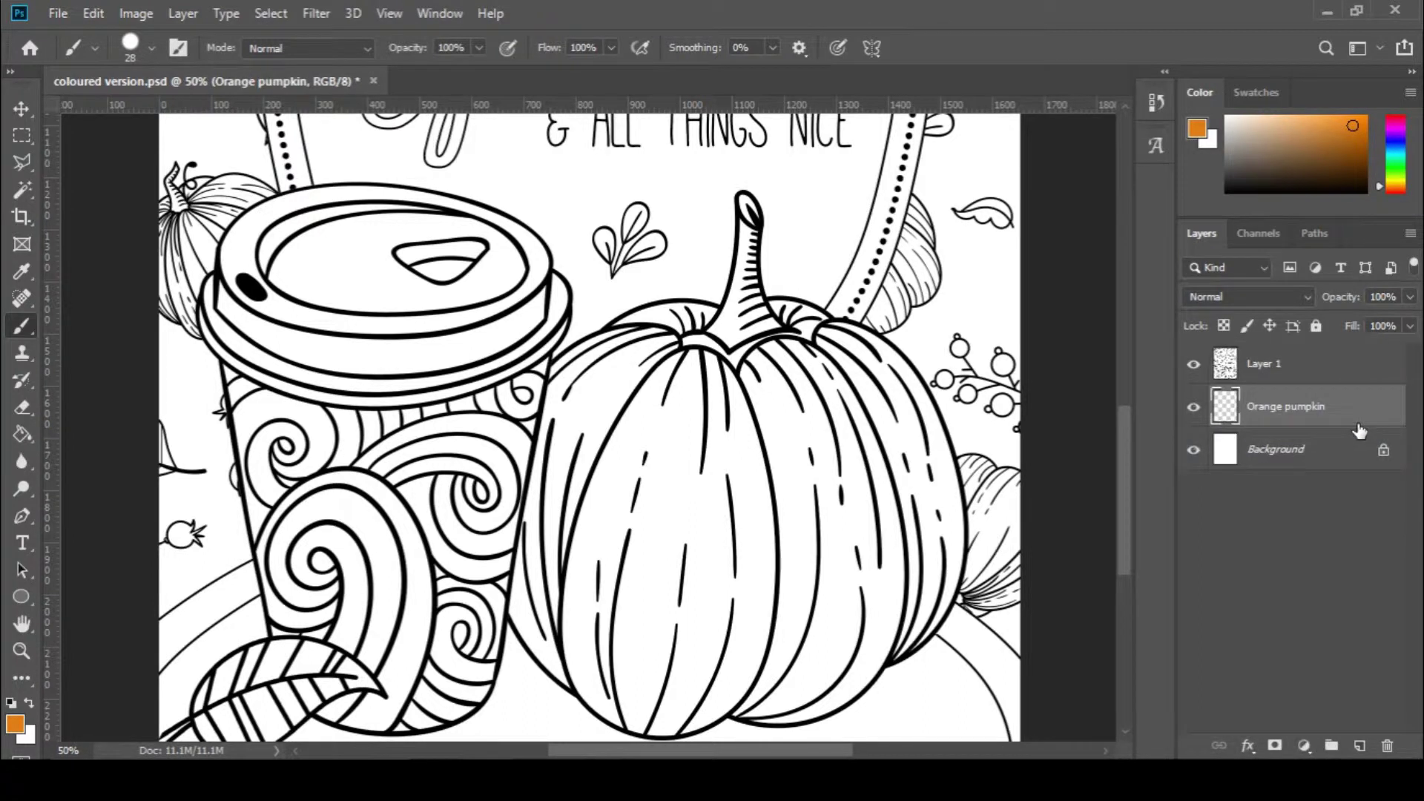
# Set the line-art layer's blend mode to Multiply in its layer style blending options
pyautogui.click(1360, 370)
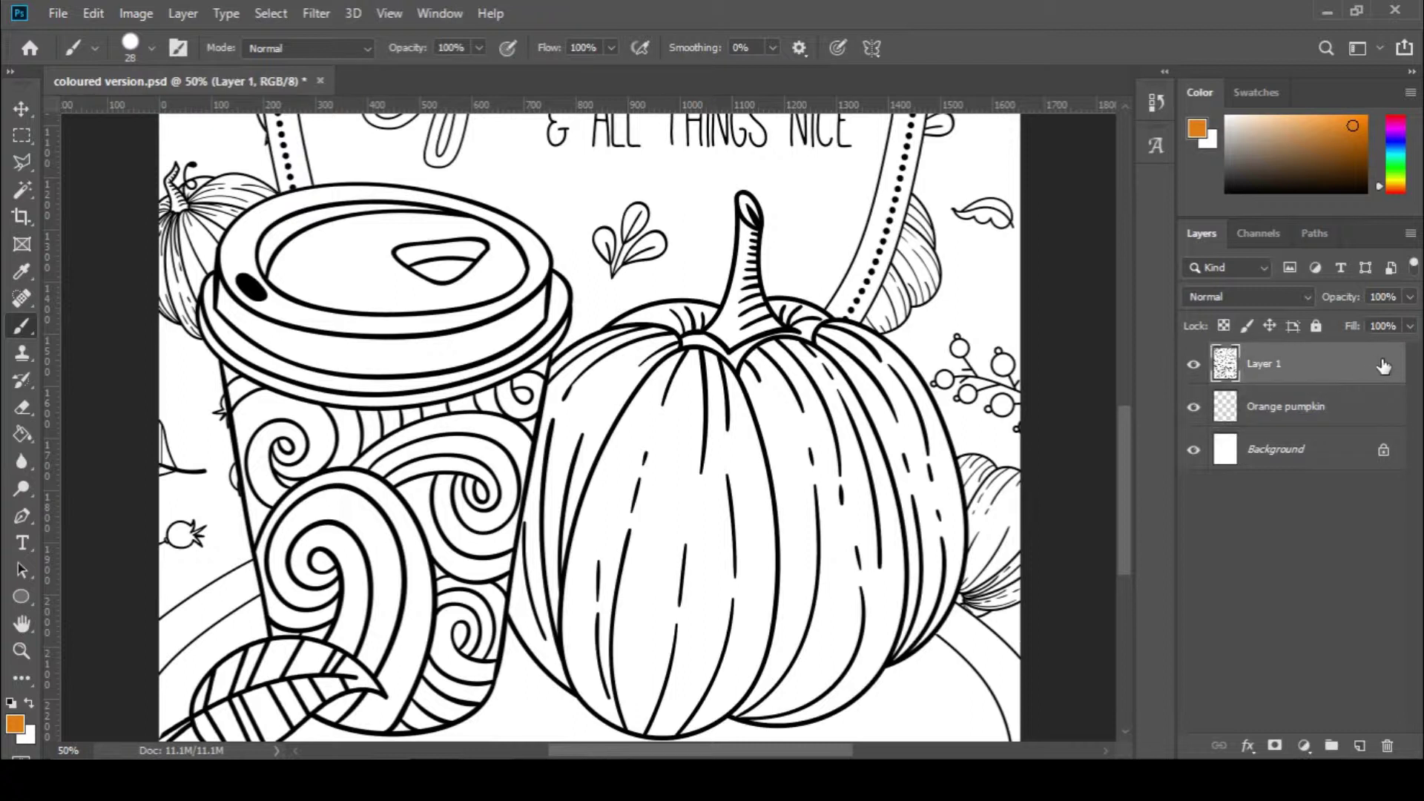
pyautogui.doubleClick(1383, 365)
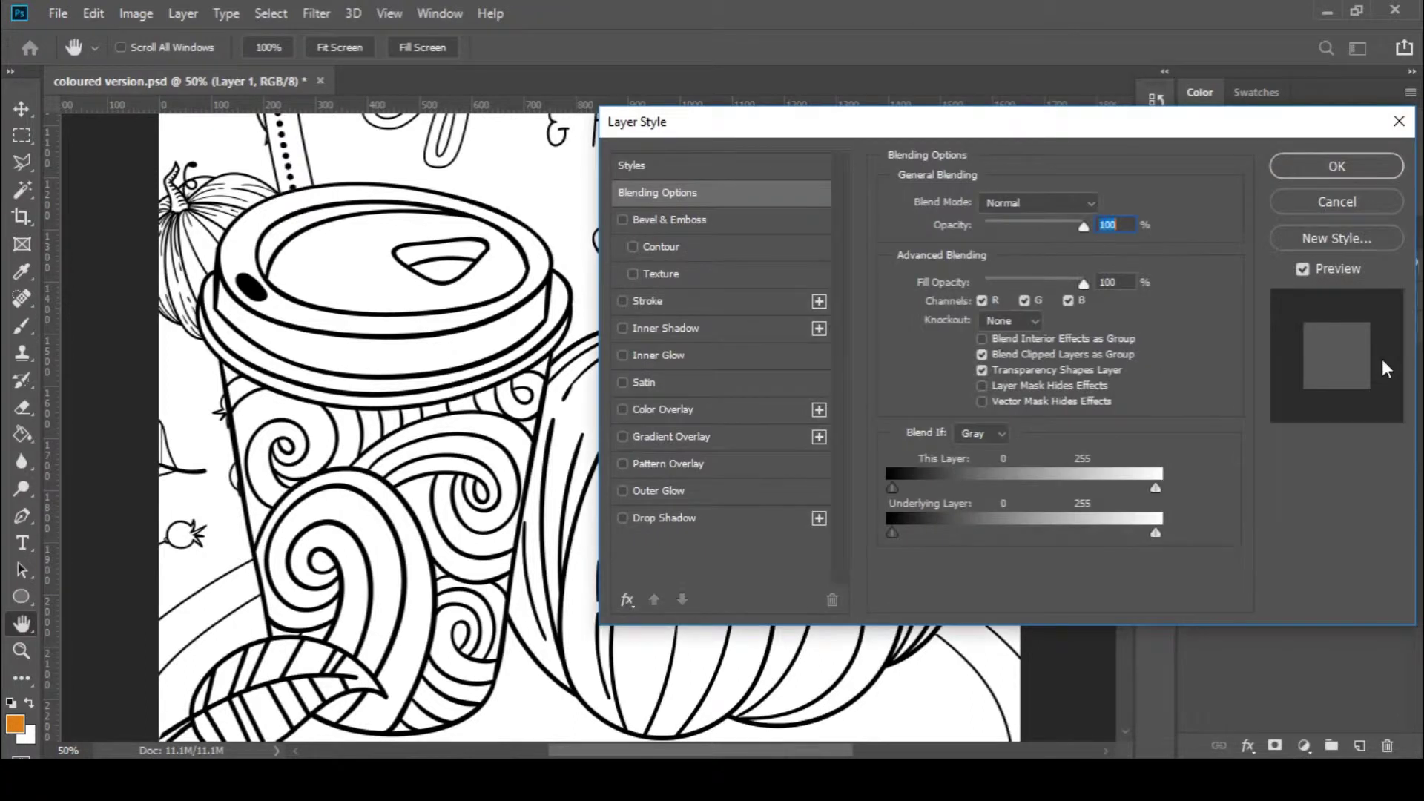
pyautogui.click(1036, 203)
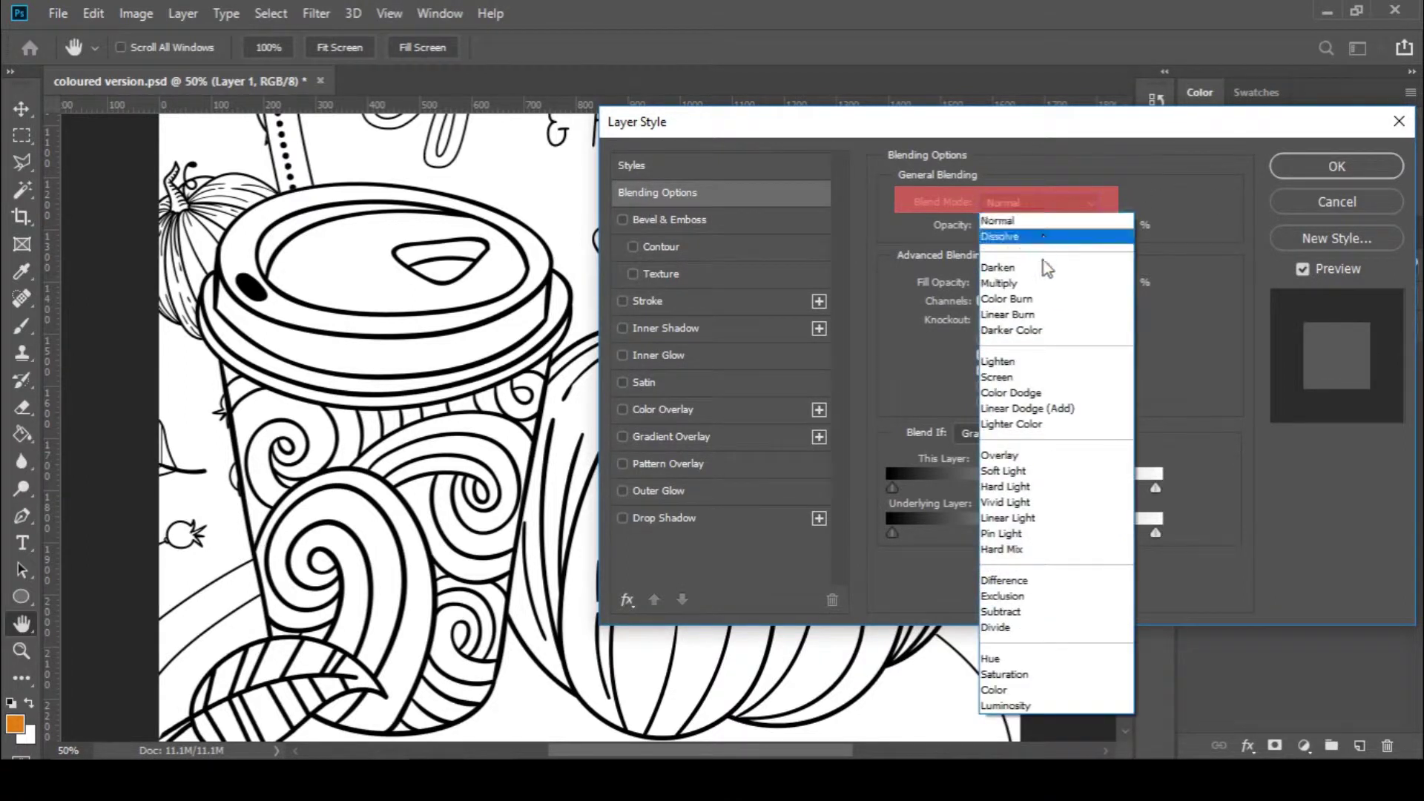
pyautogui.click(1042, 283)
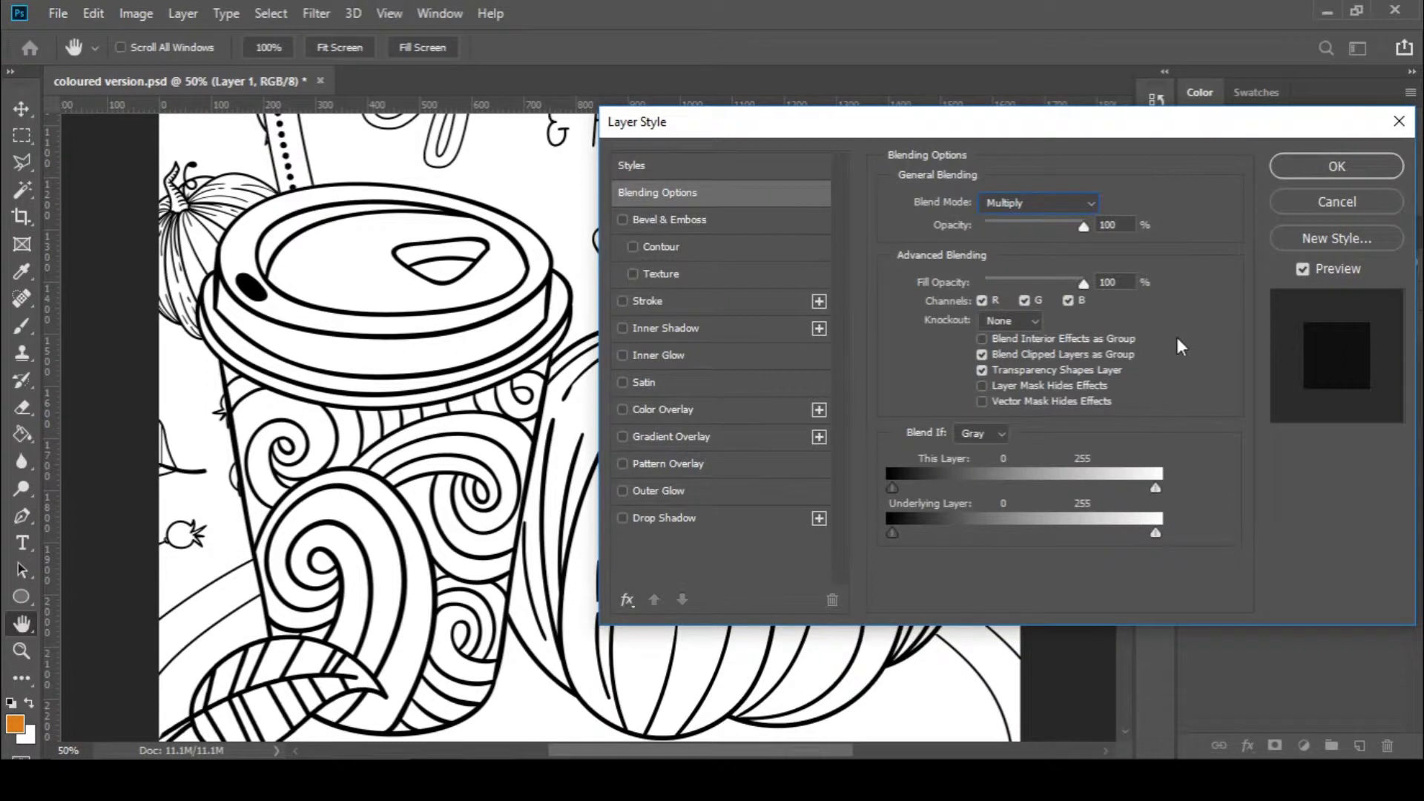
pyautogui.click(1311, 165)
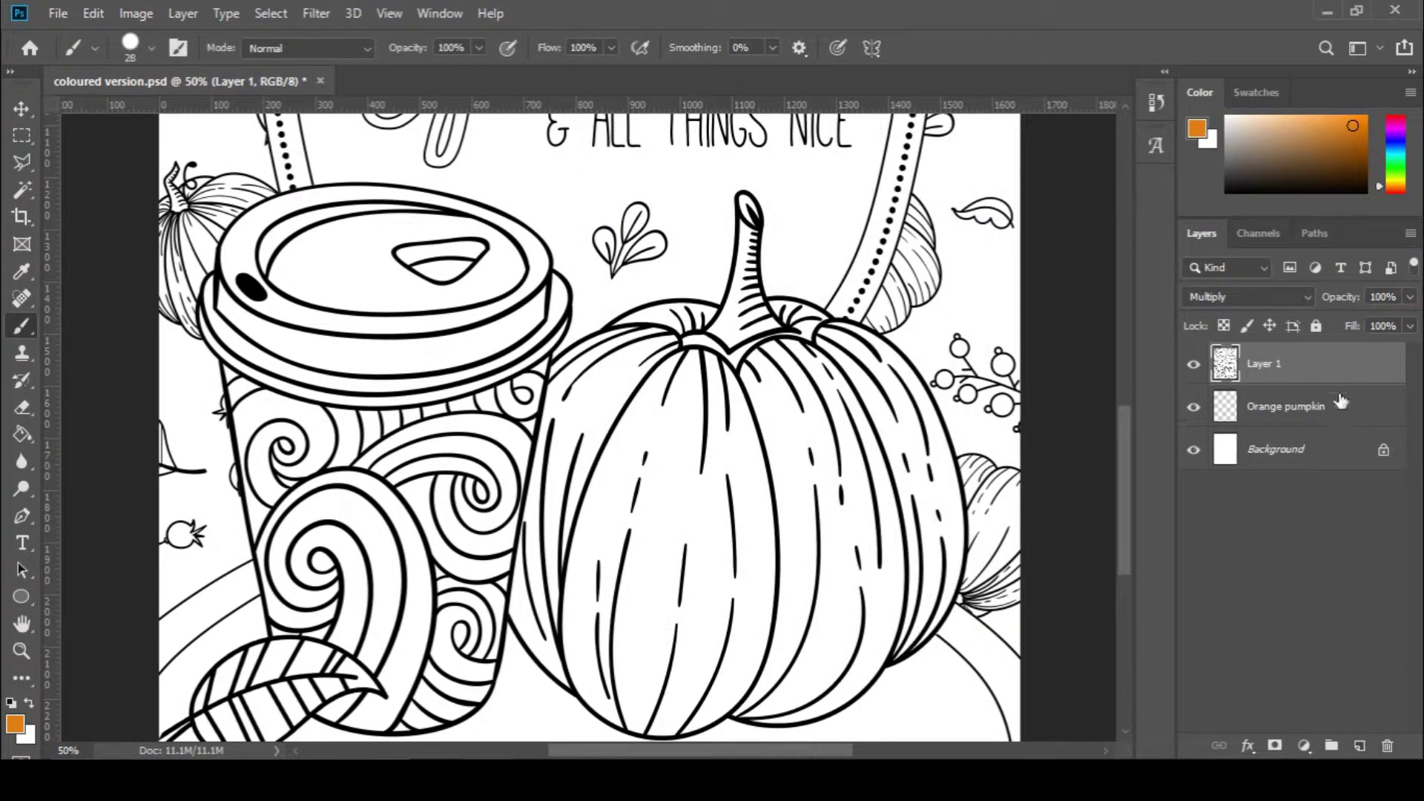
# On the Orange pumpkin layer, enlarge the brush to 94 px and paint the whole large pumpkin orange, leaving the stem unpainted
pyautogui.click(1325, 410)
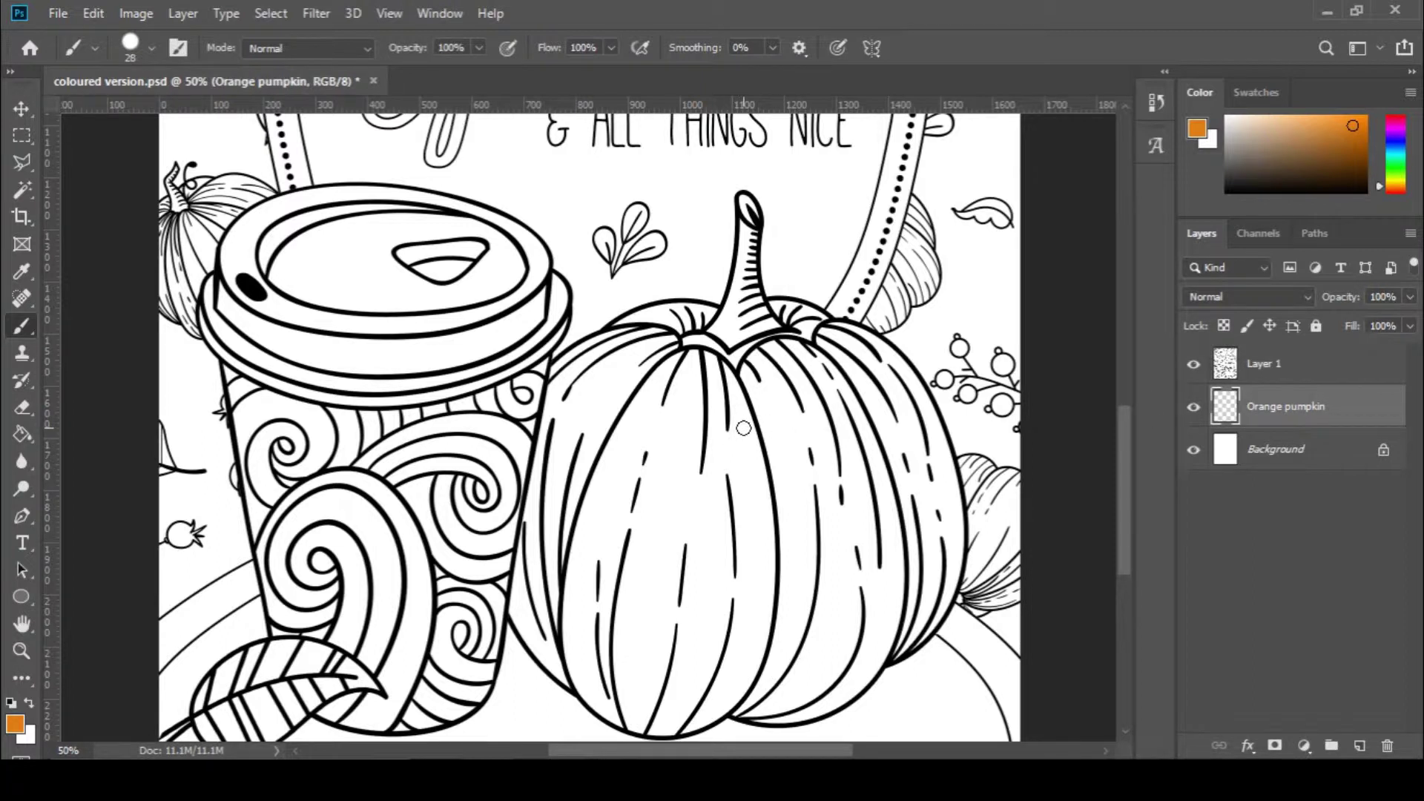
pyautogui.moveTo(788, 426)
pyautogui.mouseDown()
pyautogui.moveTo(719, 456)
pyautogui.moveTo(795, 452)
pyautogui.moveTo(760, 500)
pyautogui.moveTo(768, 481)
pyautogui.moveTo(815, 477)
pyautogui.moveTo(799, 517)
pyautogui.moveTo(810, 514)
pyautogui.moveTo(789, 492)
pyautogui.moveTo(820, 513)
pyautogui.moveTo(796, 526)
pyautogui.moveTo(839, 532)
pyautogui.moveTo(737, 546)
pyautogui.moveTo(786, 565)
pyautogui.moveTo(734, 540)
pyautogui.moveTo(811, 469)
pyautogui.moveTo(768, 418)
pyautogui.moveTo(713, 408)
pyautogui.moveTo(744, 422)
pyautogui.moveTo(809, 411)
pyautogui.mouseUp()
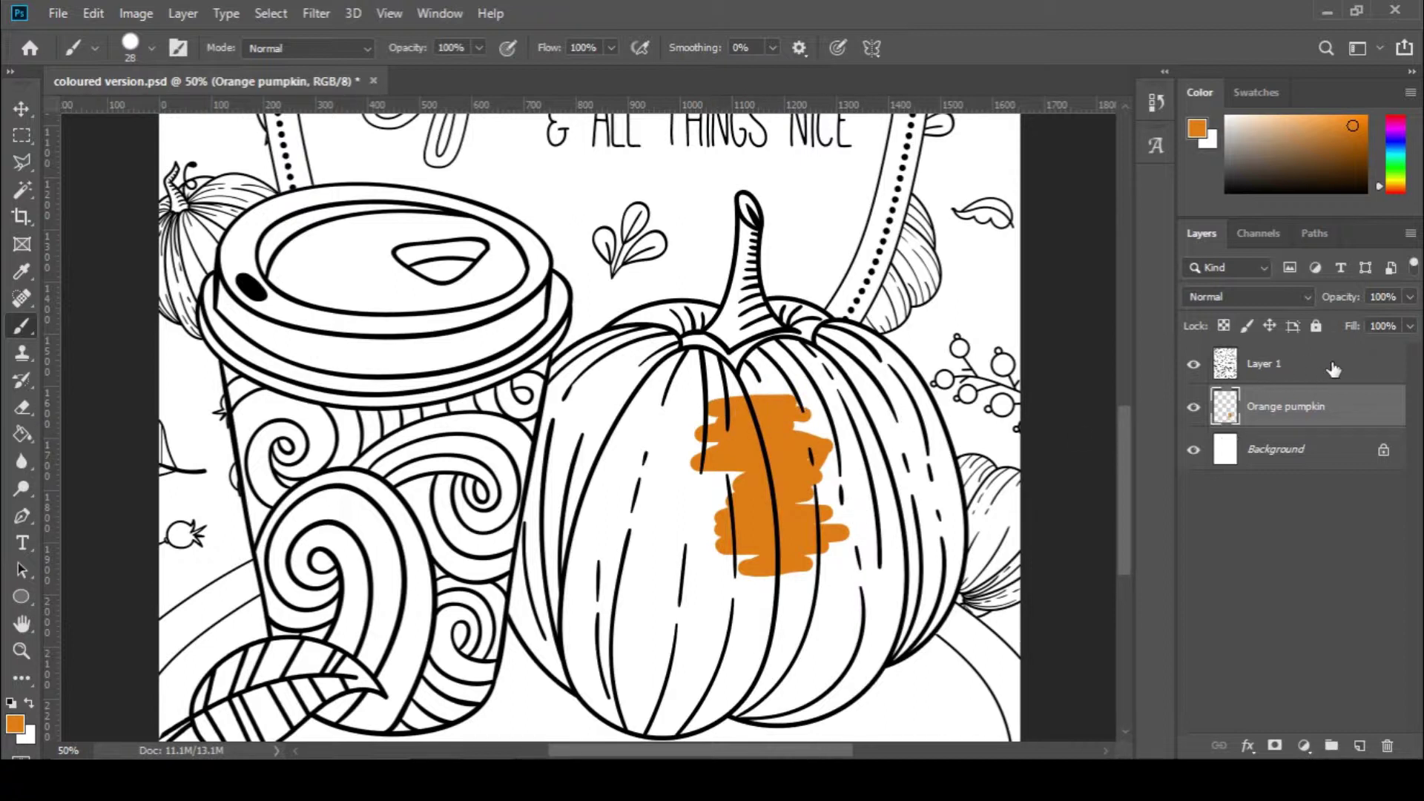
pyautogui.scroll(-2, 851, 385)
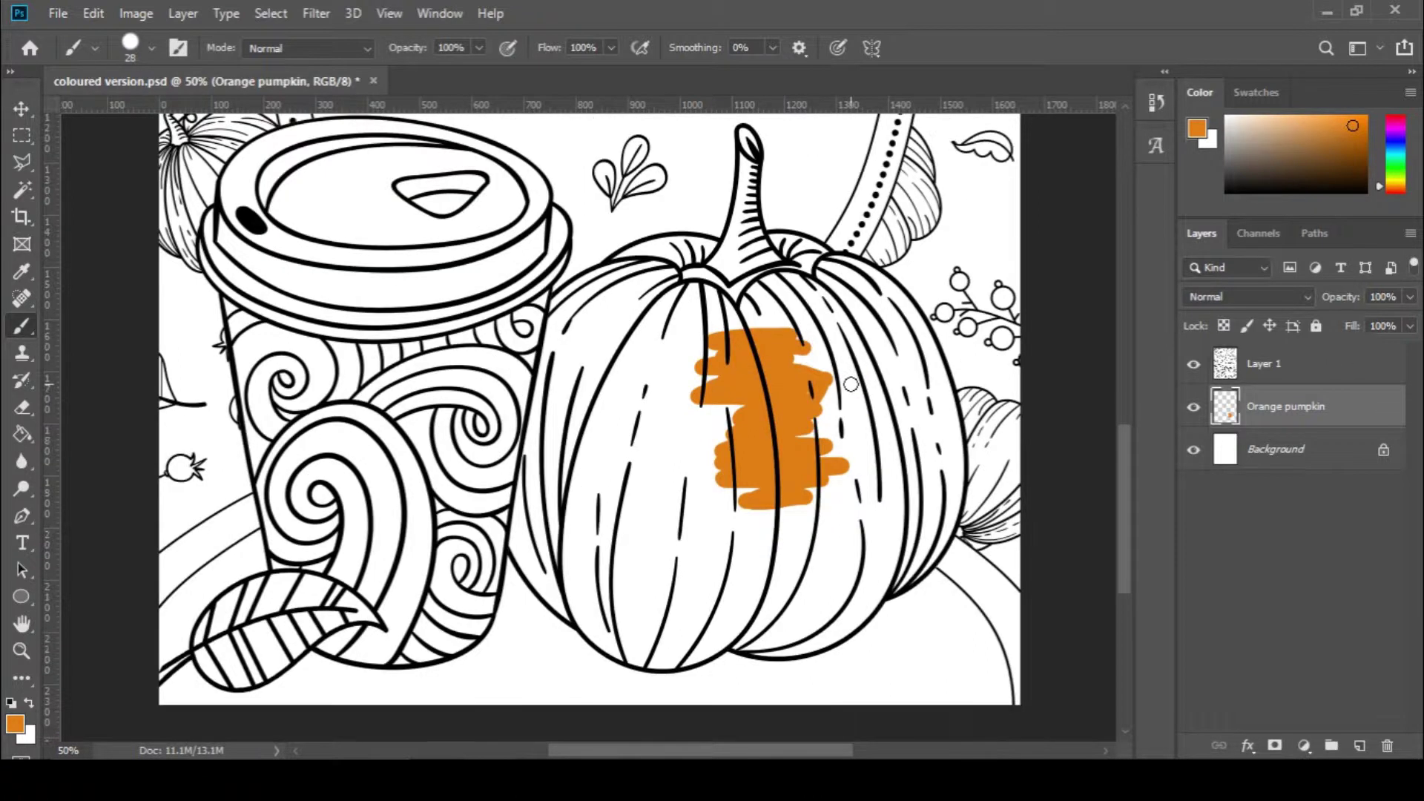
pyautogui.hotkey('ctrl', '+')
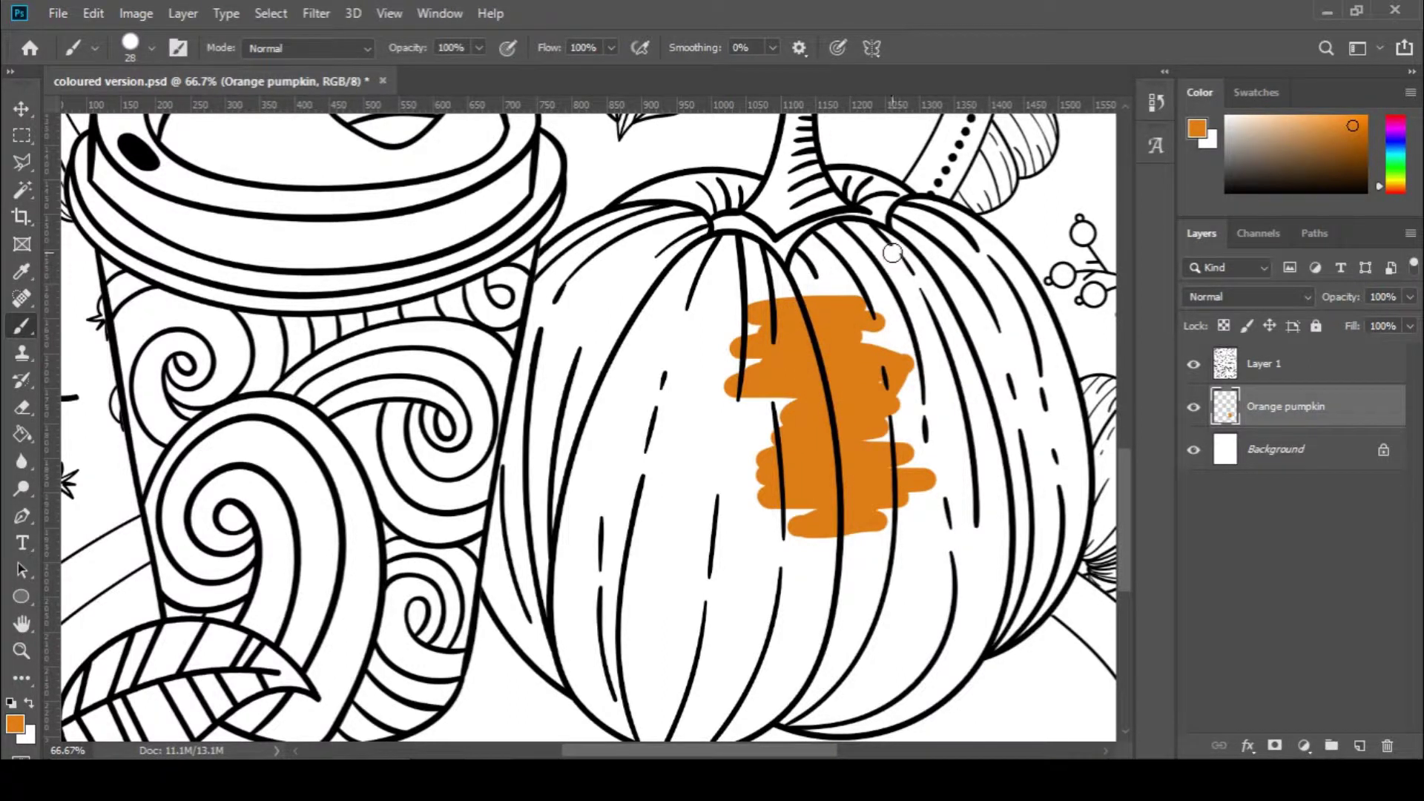
pyautogui.click(152, 48)
pyautogui.moveTo(143, 114); pyautogui.dragTo(149, 115)
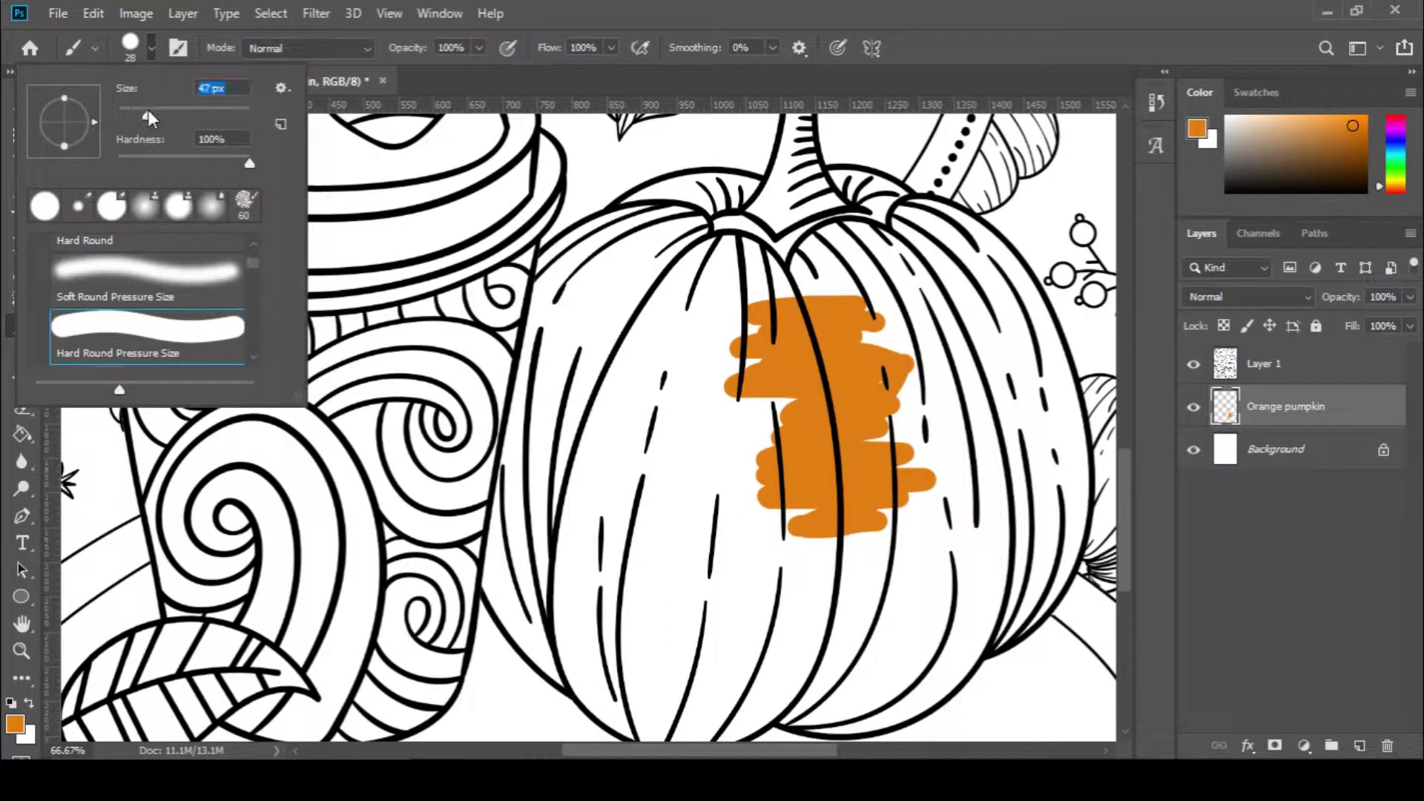
pyautogui.click(176, 109)
pyautogui.moveTo(750, 307)
pyautogui.mouseDown()
pyautogui.moveTo(651, 294)
pyautogui.moveTo(727, 392)
pyautogui.moveTo(760, 391)
pyautogui.moveTo(658, 378)
pyautogui.moveTo(735, 372)
pyautogui.moveTo(830, 308)
pyautogui.moveTo(829, 262)
pyautogui.moveTo(814, 283)
pyautogui.moveTo(846, 248)
pyautogui.moveTo(949, 234)
pyautogui.moveTo(1007, 290)
pyautogui.moveTo(1046, 393)
pyautogui.mouseUp()
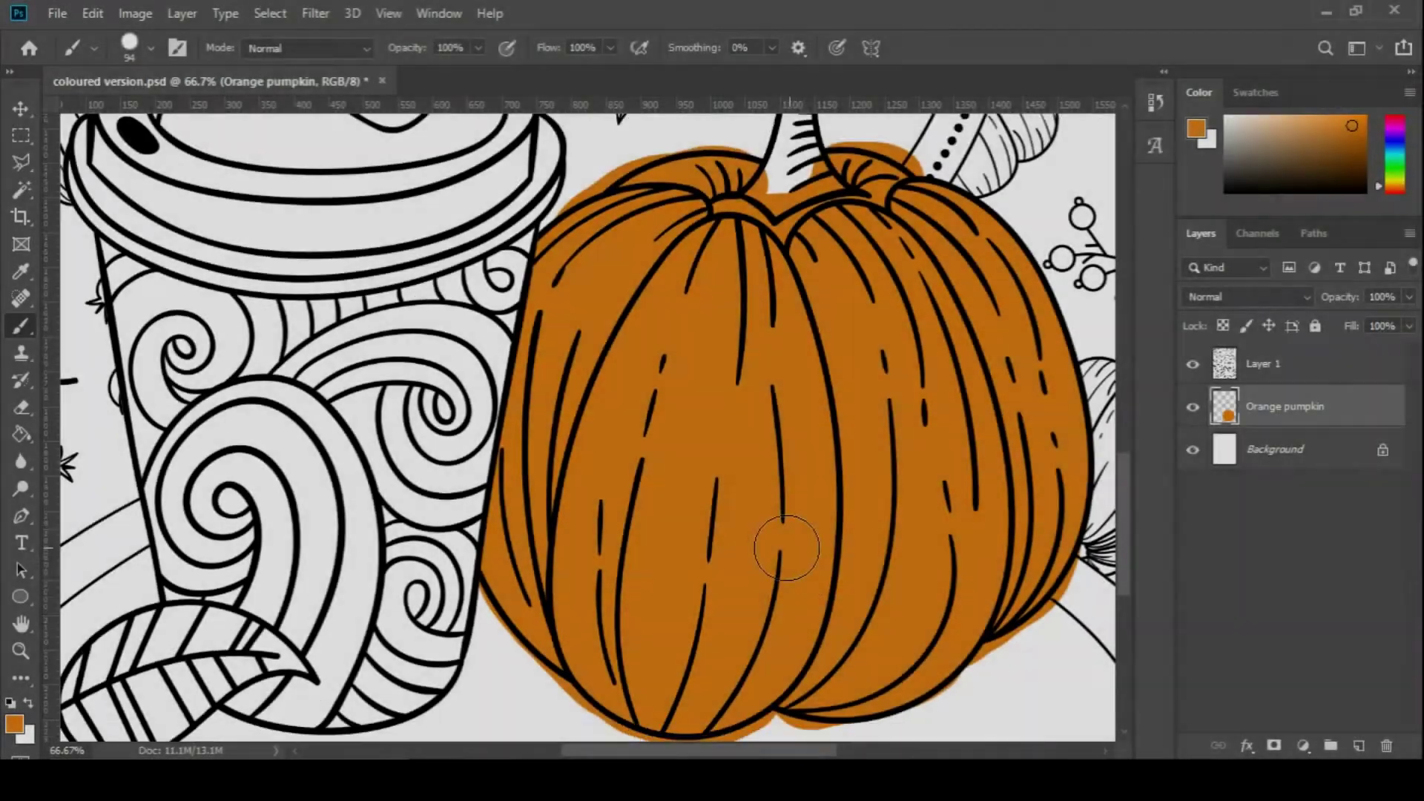
# Choose the Eraser tool and set its size to 29 px and its hardness to 100%
pyautogui.scroll(-1, 787, 549)
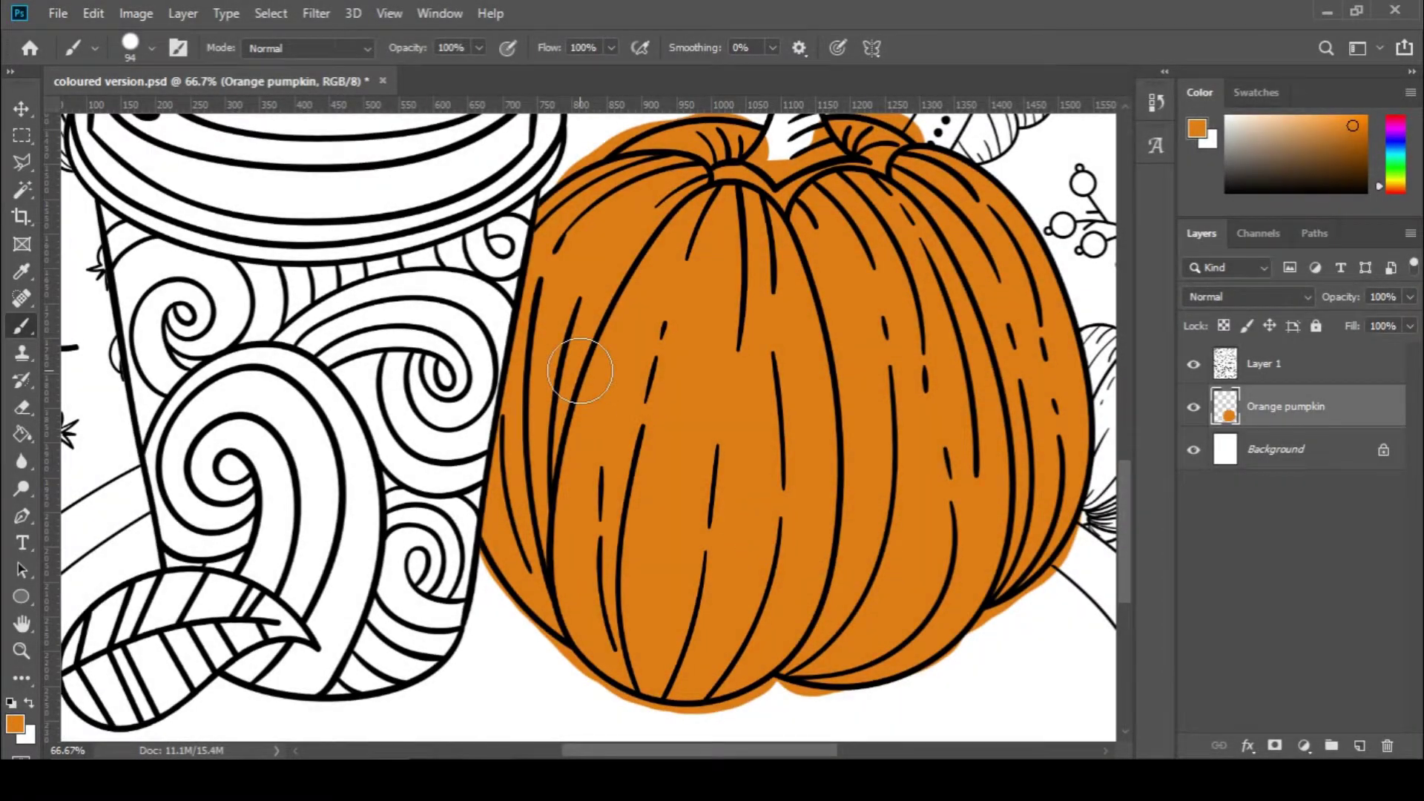
pyautogui.scroll(-1, 580, 371)
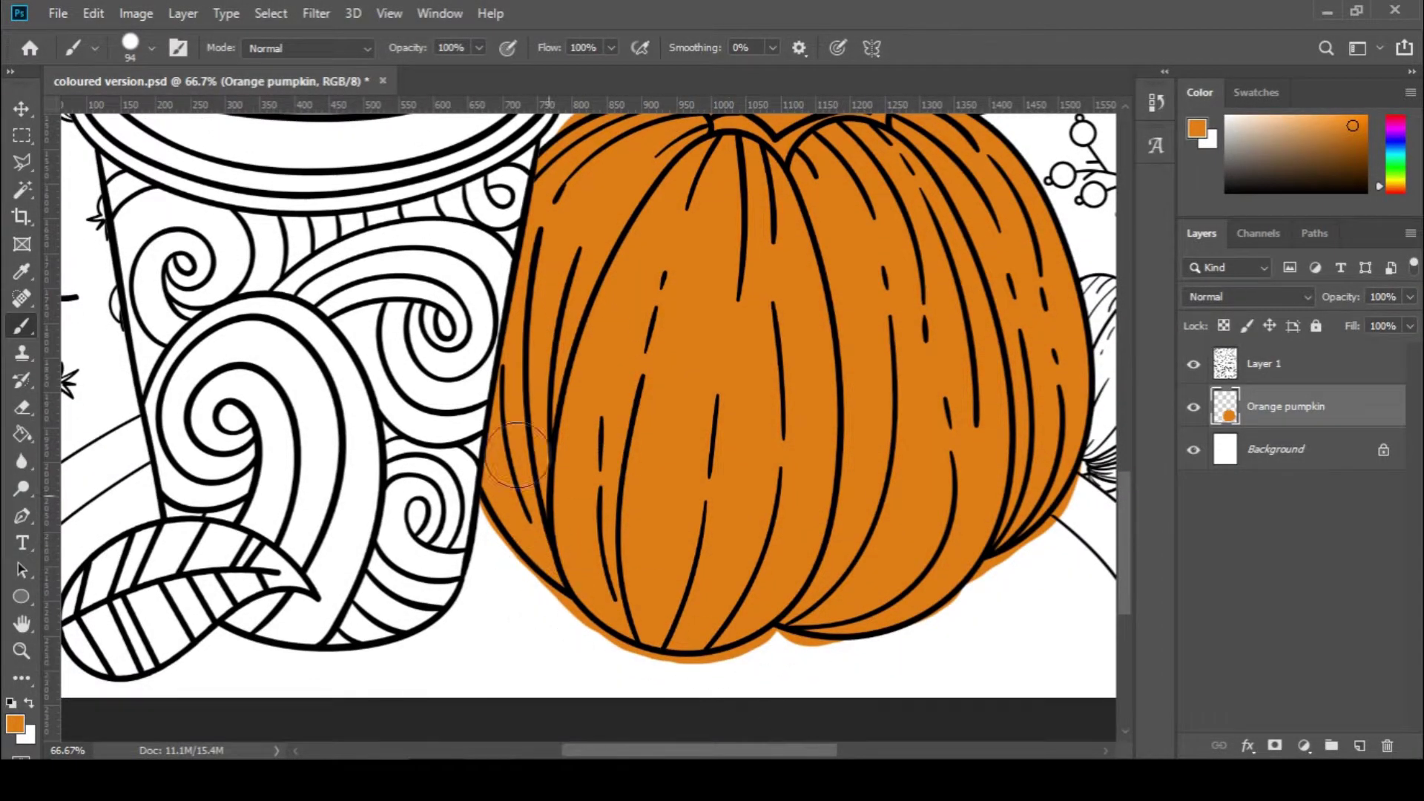
pyautogui.hotkey('ctrl', '+')
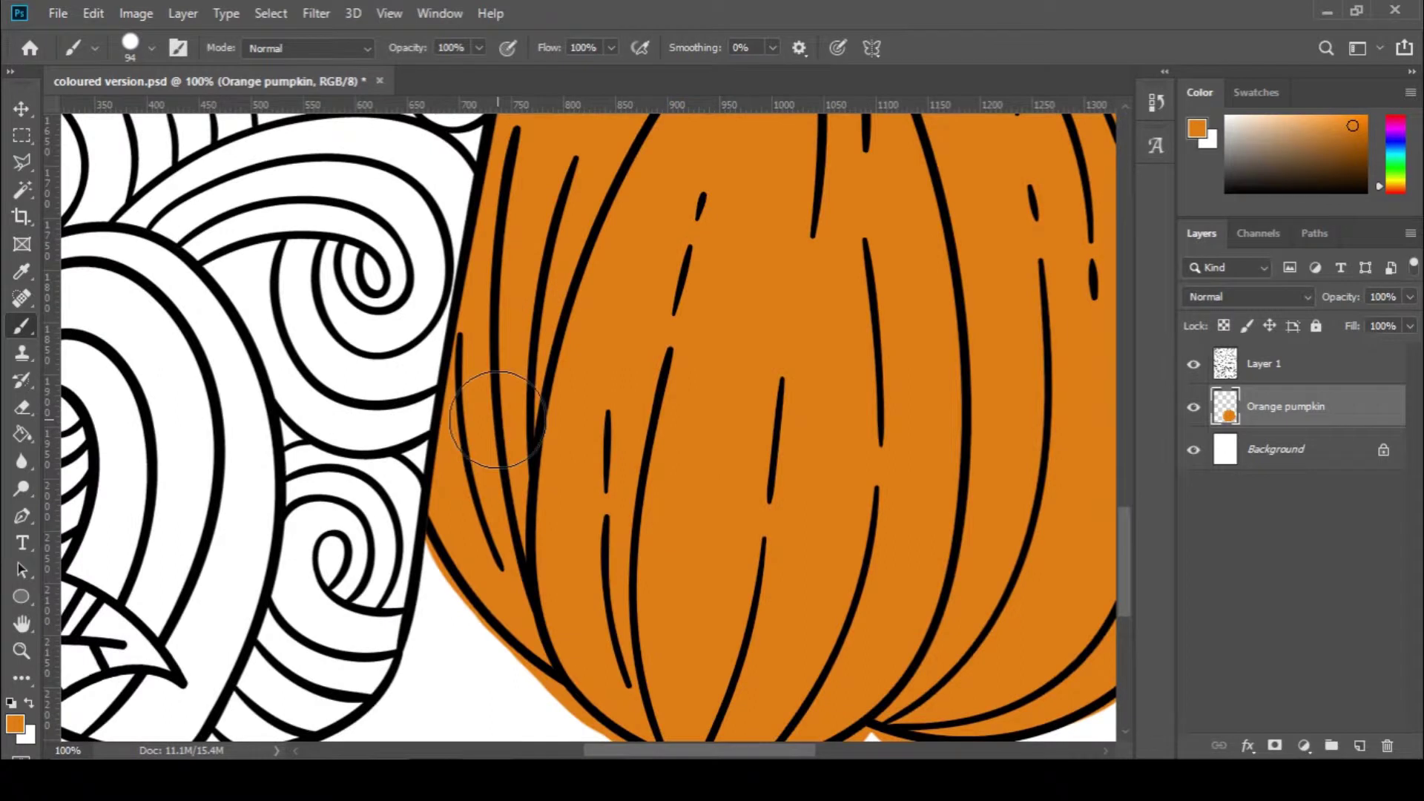
pyautogui.scroll(-3, 497, 420)
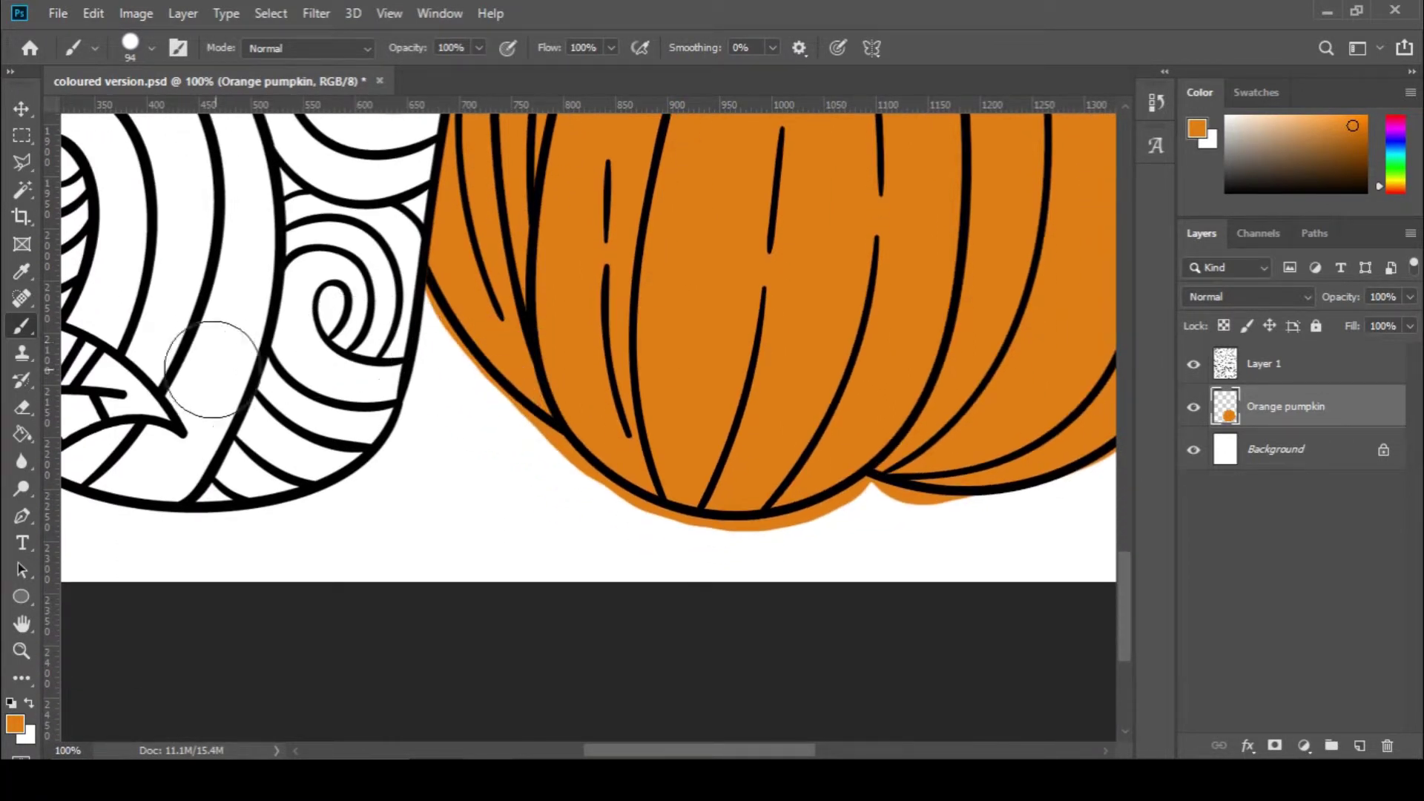
pyautogui.click(18, 409)
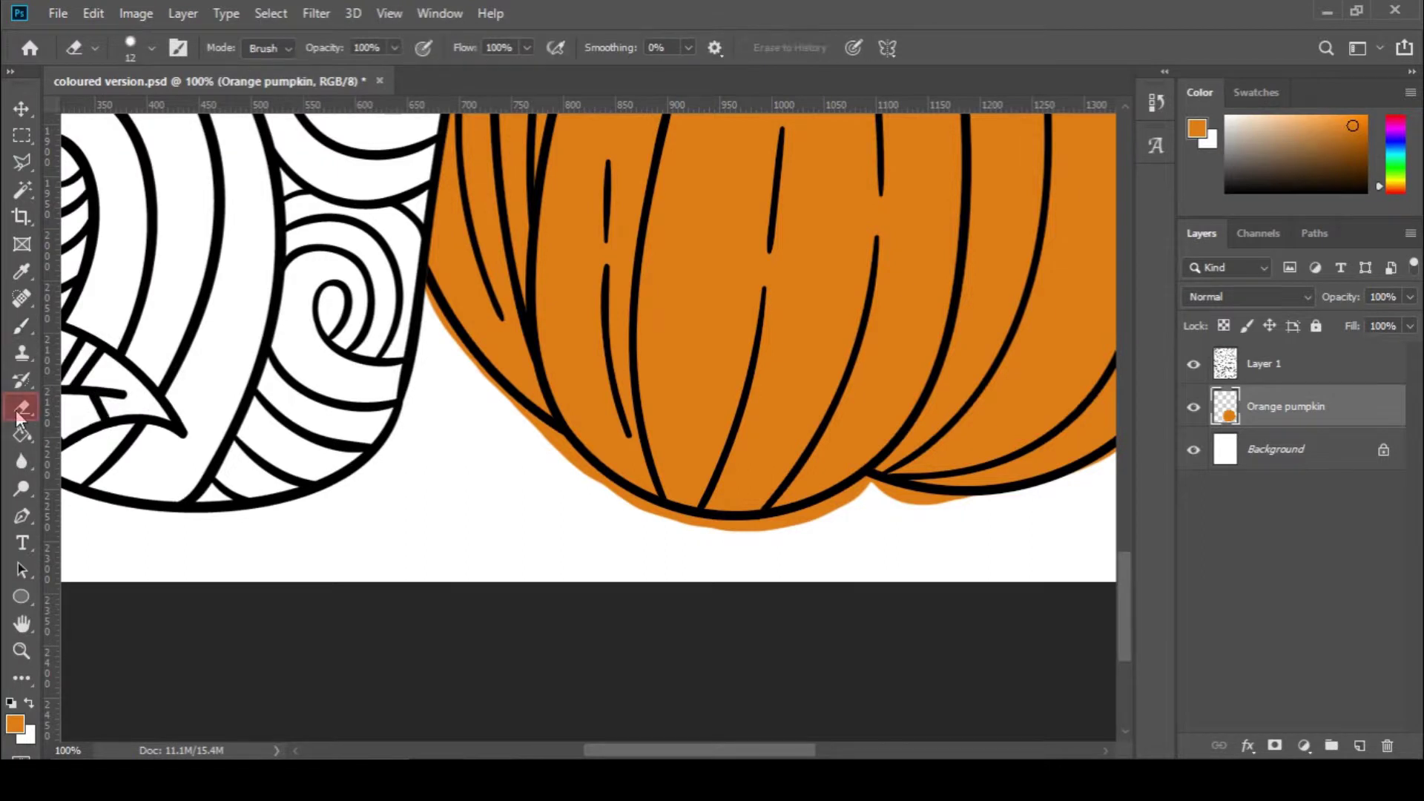
pyautogui.click(131, 46)
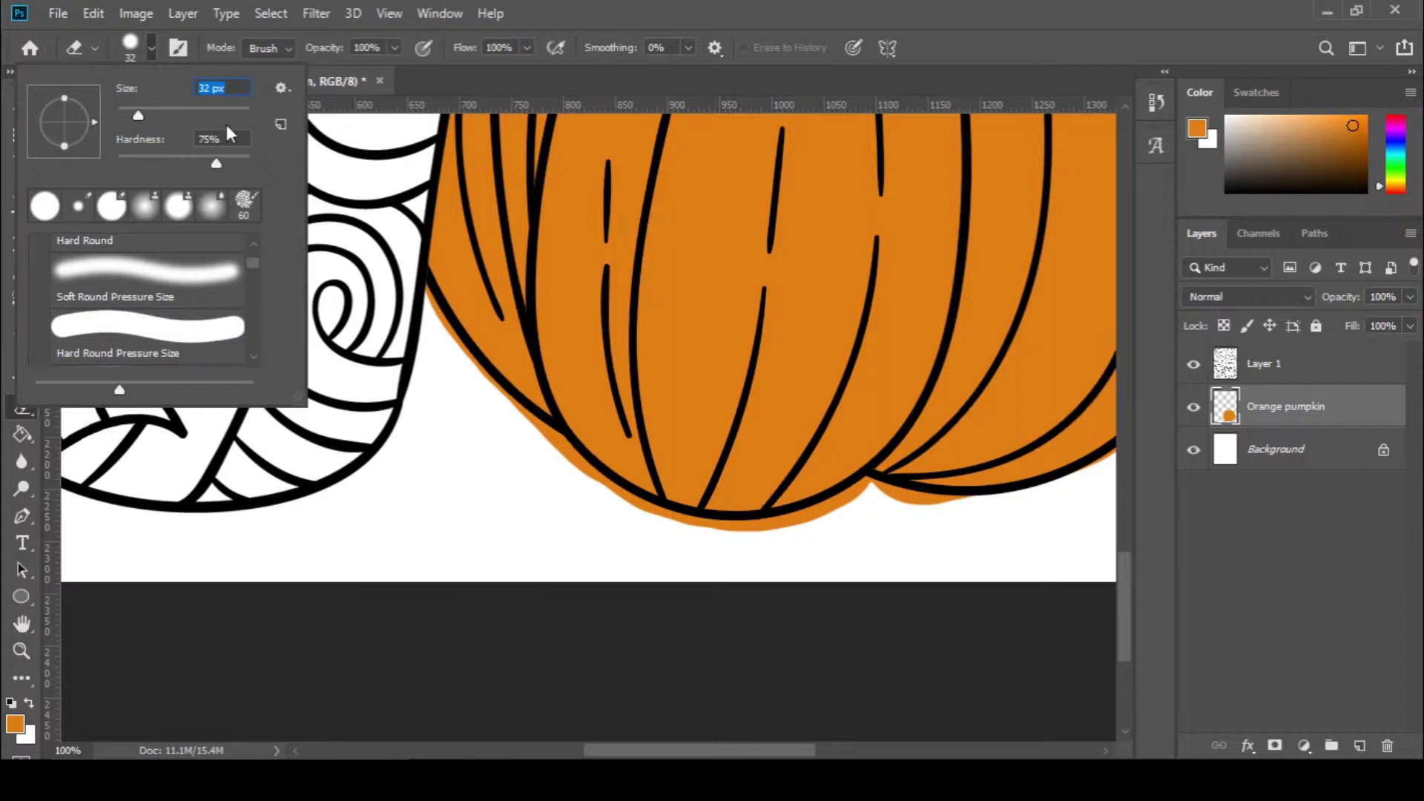
pyautogui.click(136, 110)
pyautogui.moveTo(217, 165); pyautogui.dragTo(252, 165)
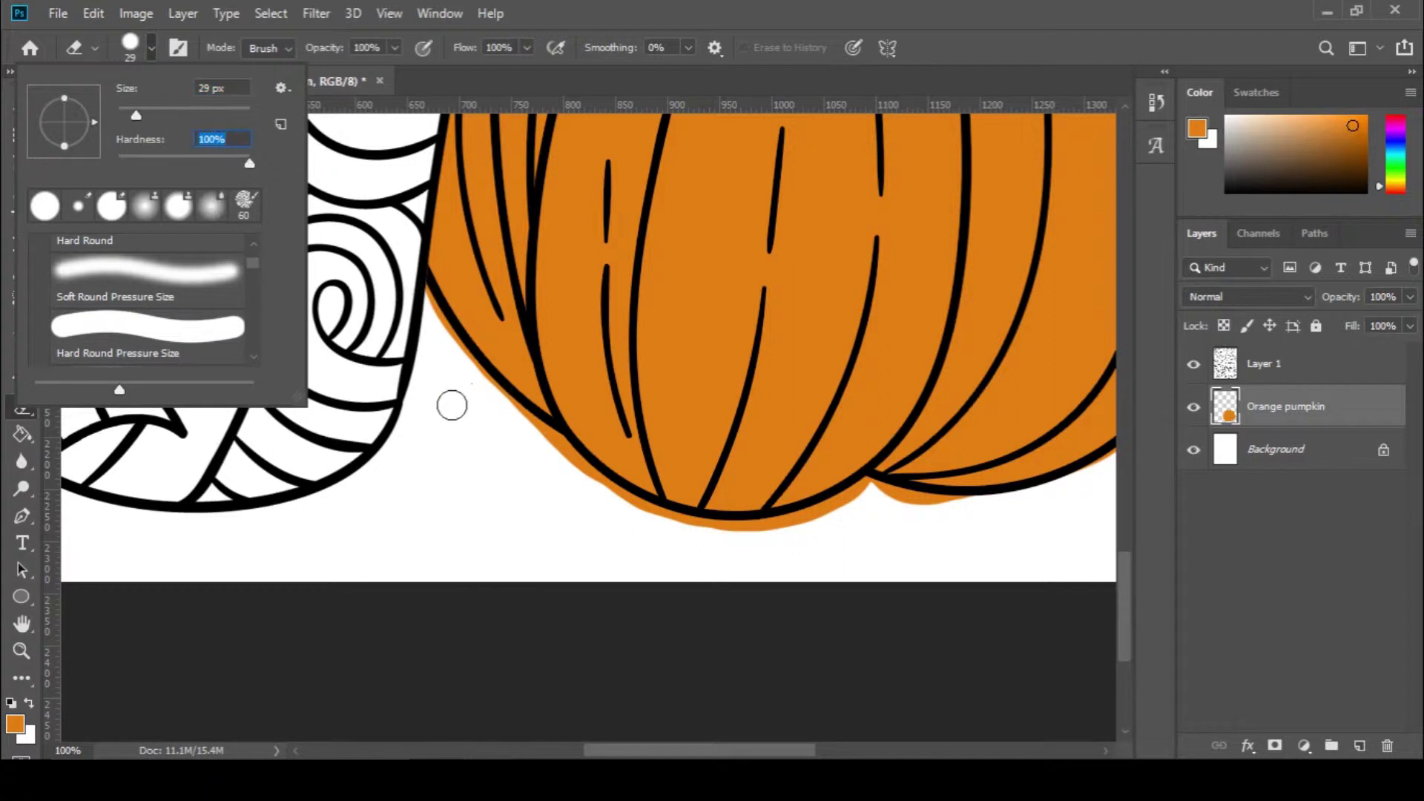
pyautogui.press('Return')
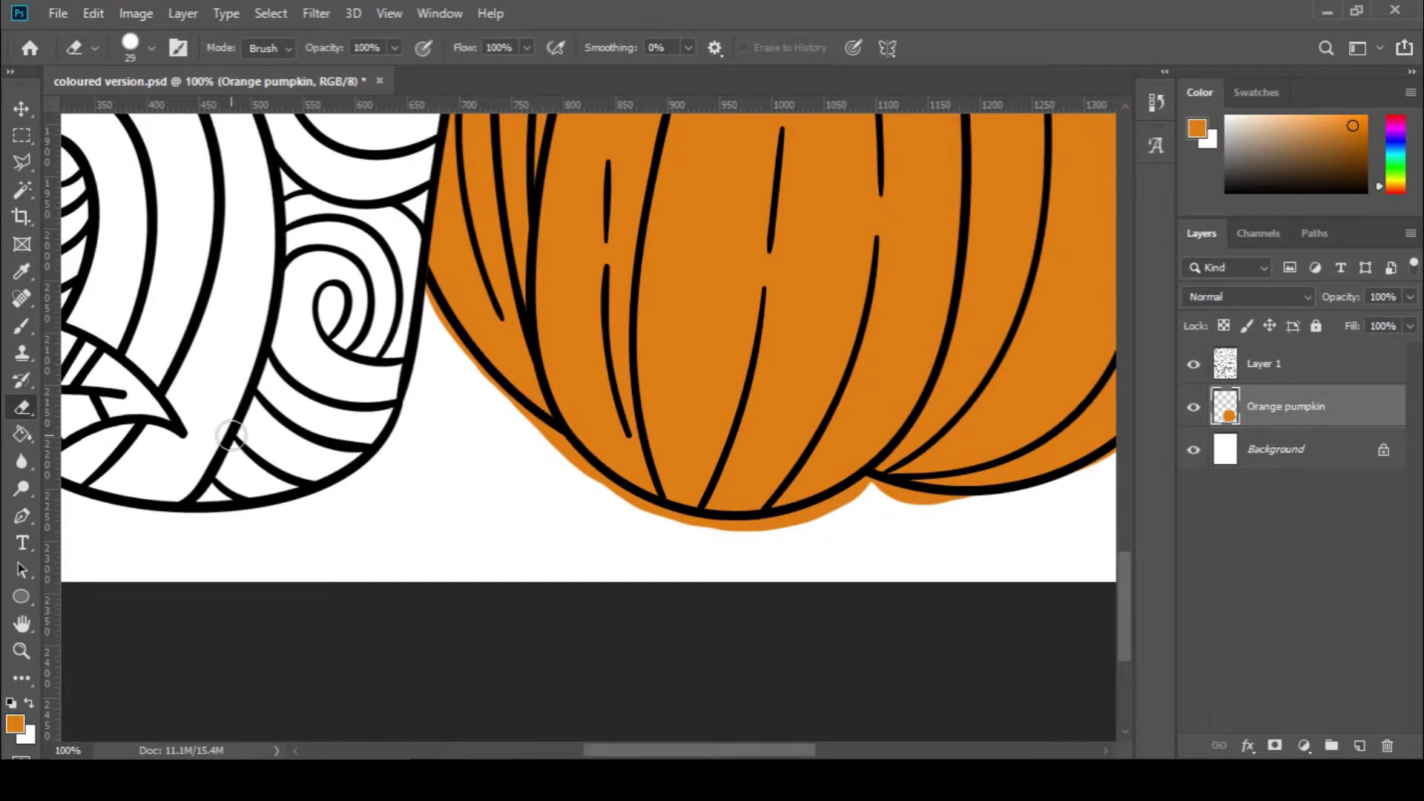
# Erase the orange paint that spills outside the large pumpkin's outline
pyautogui.hotkey('ctrl', '+')
pyautogui.moveTo(257, 174)
pyautogui.mouseDown()
pyautogui.moveTo(315, 298)
pyautogui.moveTo(584, 554)
pyautogui.moveTo(776, 641)
pyautogui.moveTo(991, 660)
pyautogui.mouseUp()
pyautogui.moveTo(750, 753); pyautogui.dragTo(825, 755)
pyautogui.moveTo(433, 638)
pyautogui.mouseDown()
pyautogui.moveTo(470, 652)
pyautogui.moveTo(648, 572)
pyautogui.moveTo(889, 606)
pyautogui.mouseUp()
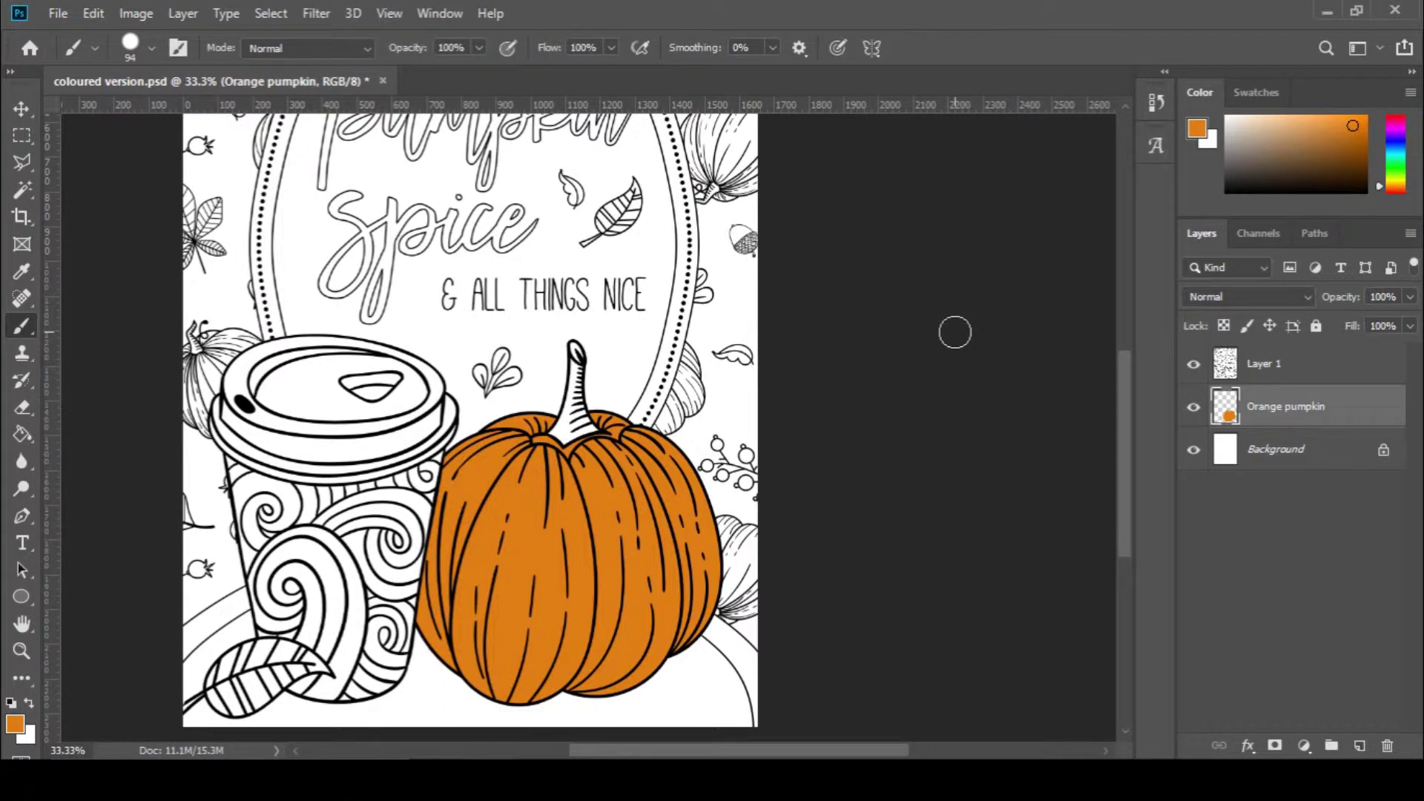
# Create a new layer named "pink swirls on coffee cup" above the Orange pumpkin layer
pyautogui.click(181, 16)
pyautogui.moveTo(442, 32)
pyautogui.click(498, 34)
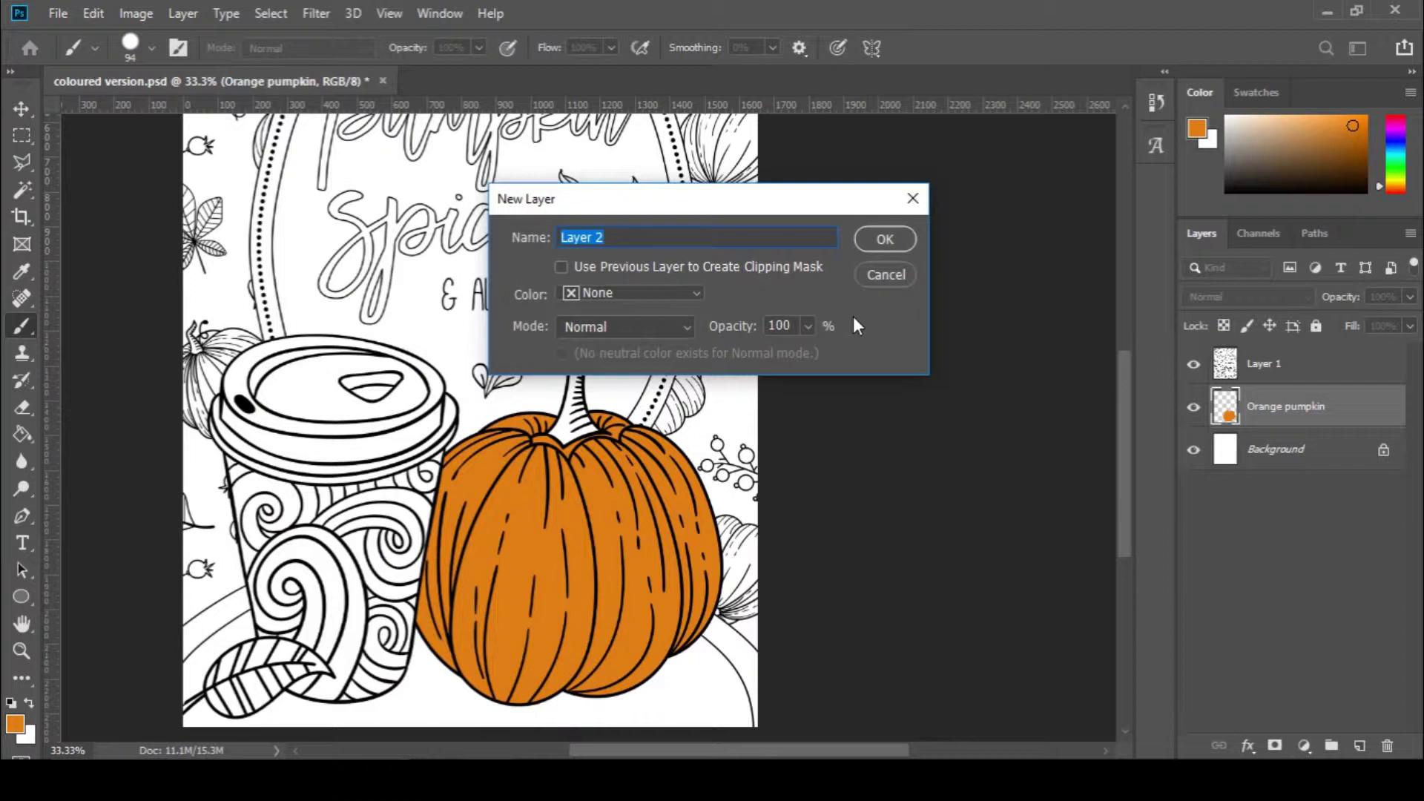
pyautogui.write('swirls on coffee cup')
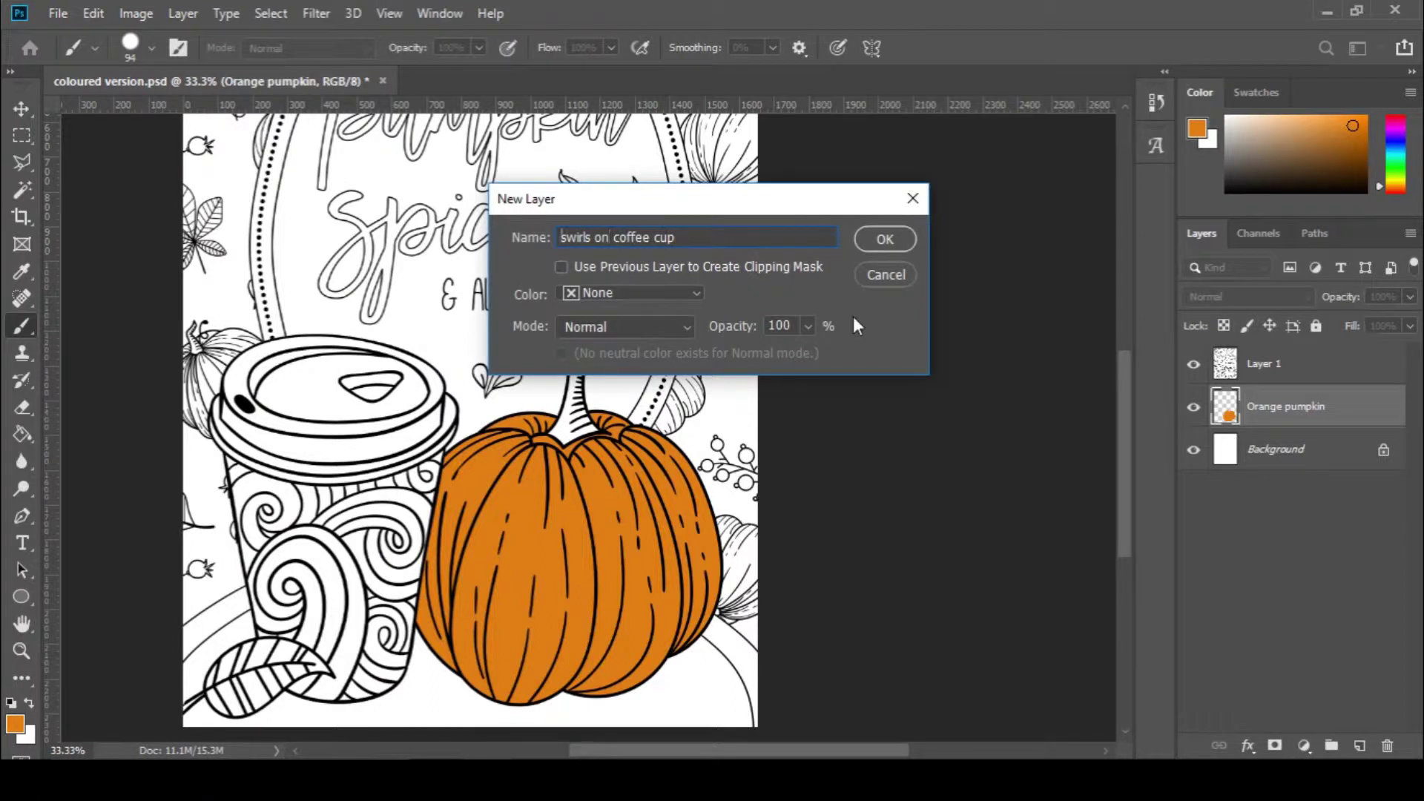
pyautogui.write('ink')
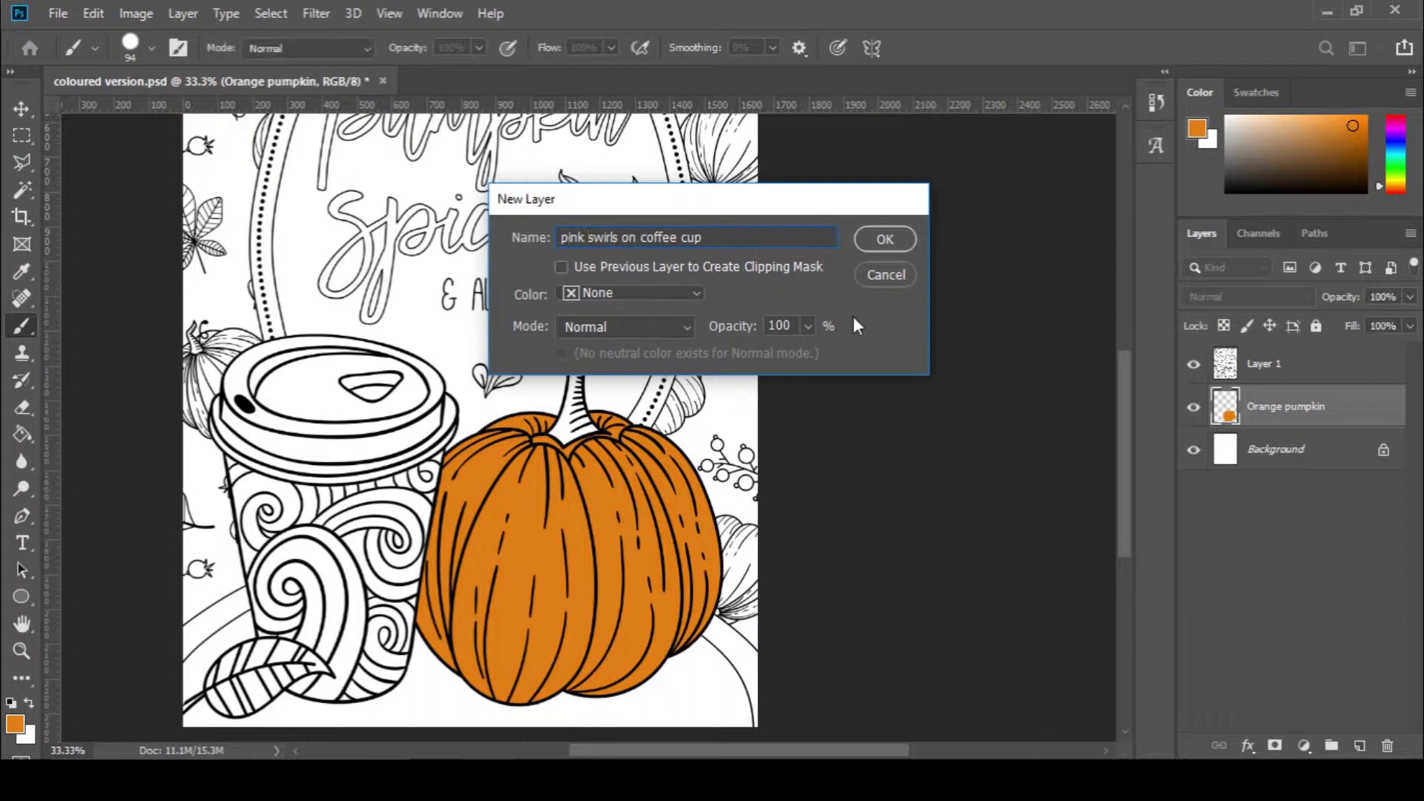
pyautogui.press('Return')
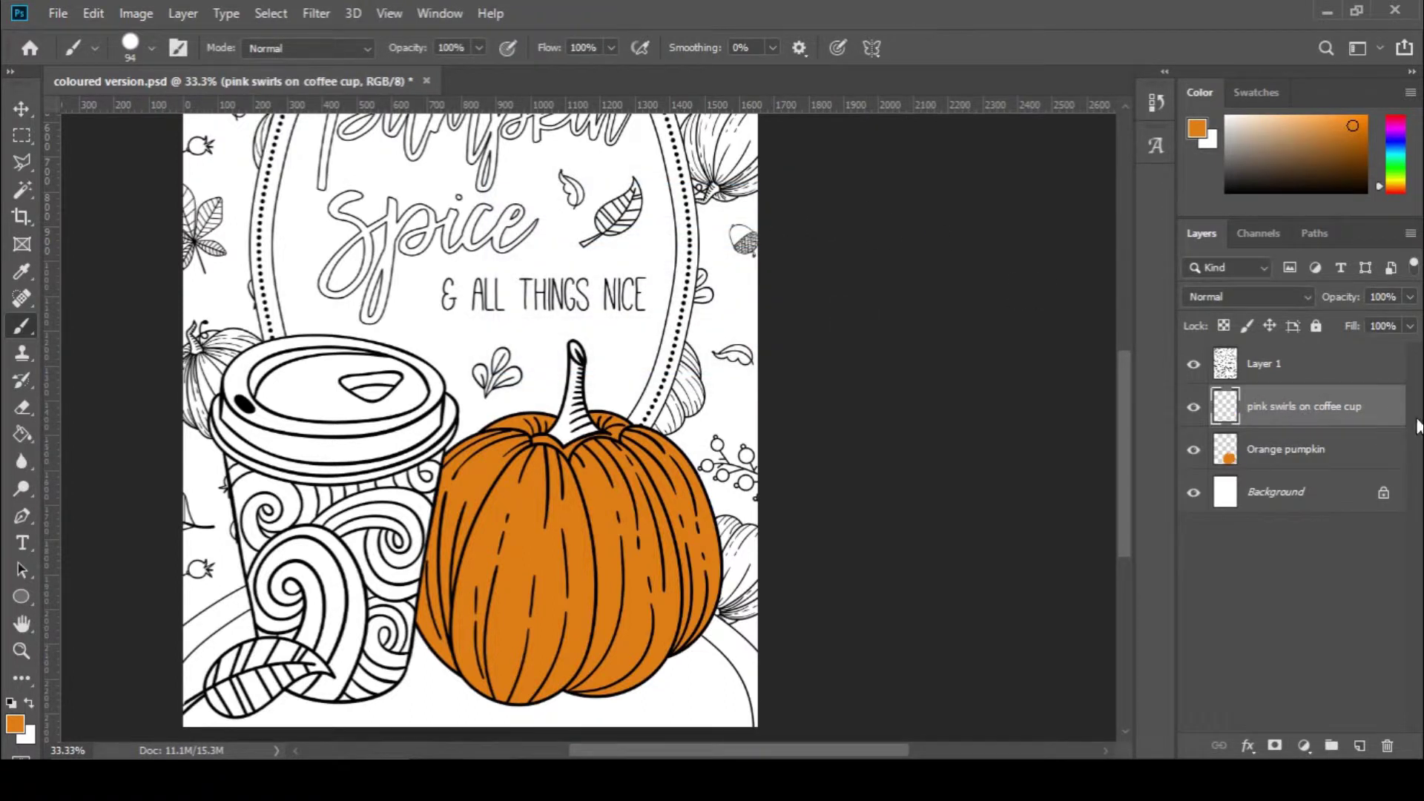
# Set the foreground colour to a medium pink and return to the Brush tool
pyautogui.press('i')
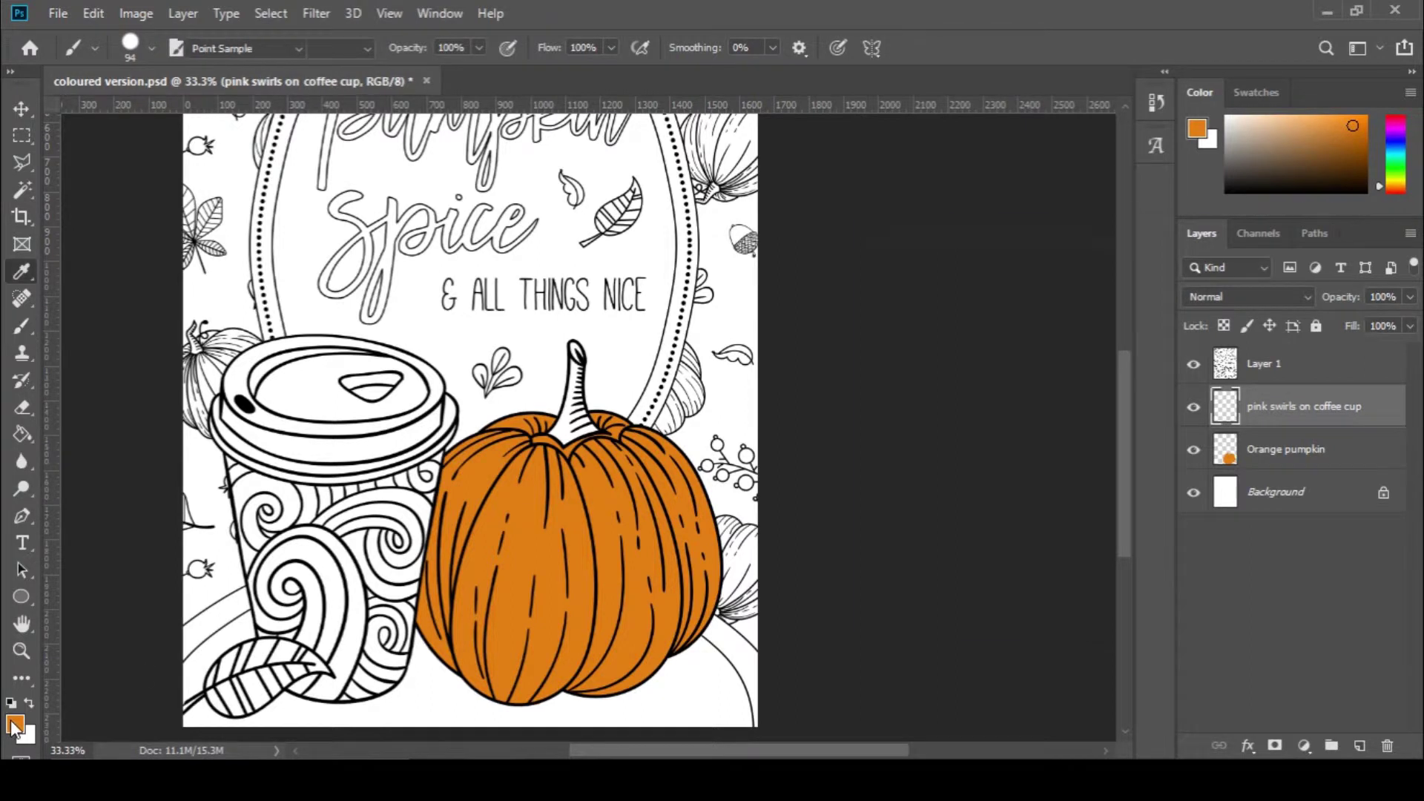
pyautogui.click(14, 724)
pyautogui.click(1156, 321)
pyautogui.click(1028, 277)
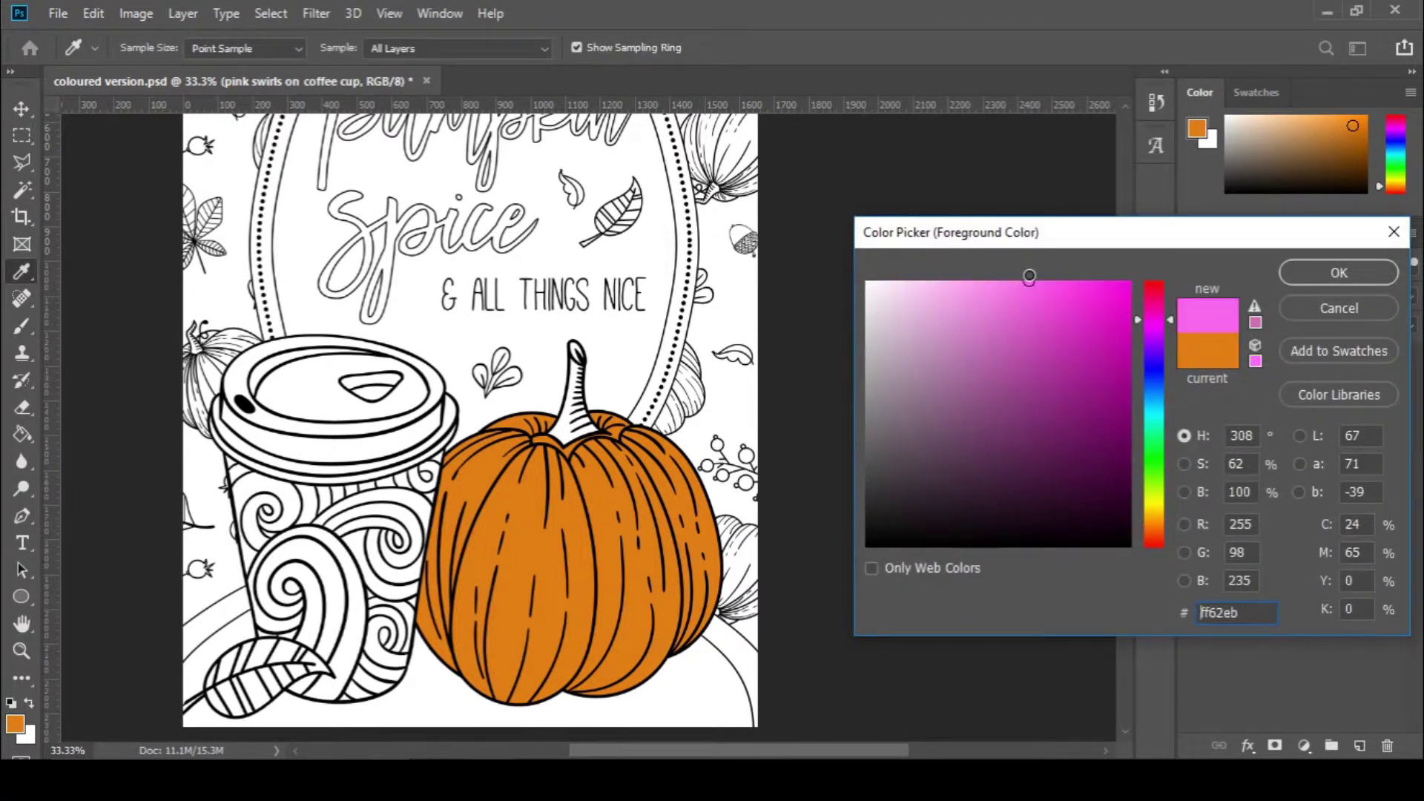
pyautogui.click(1153, 304)
pyautogui.click(1024, 302)
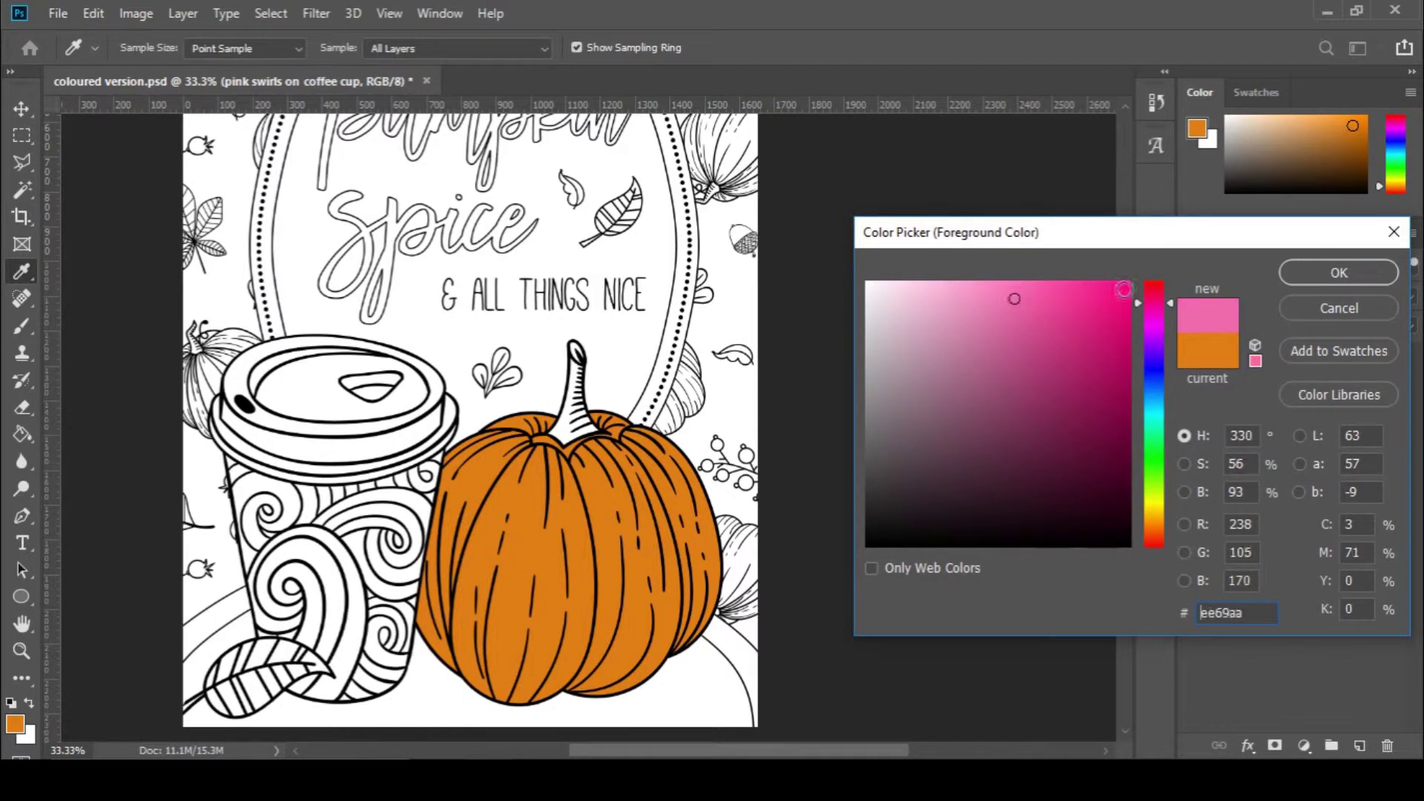
pyautogui.click(1022, 296)
pyautogui.click(1336, 273)
pyautogui.press('b')
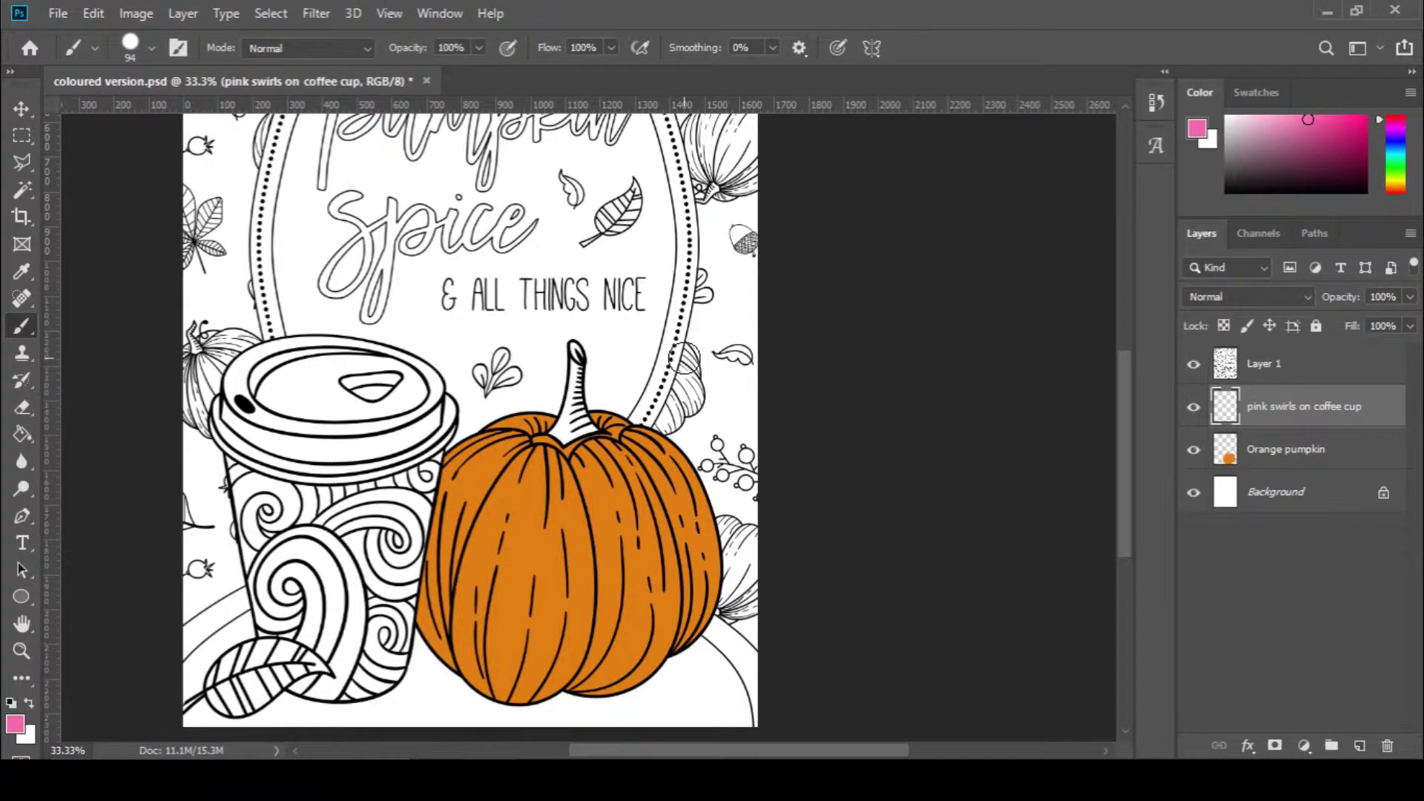
# On the line-art layer, select the outer band of the coffee cup's upper-right swirl with the Magic Wand
pyautogui.hotkey('ctrl', '+')
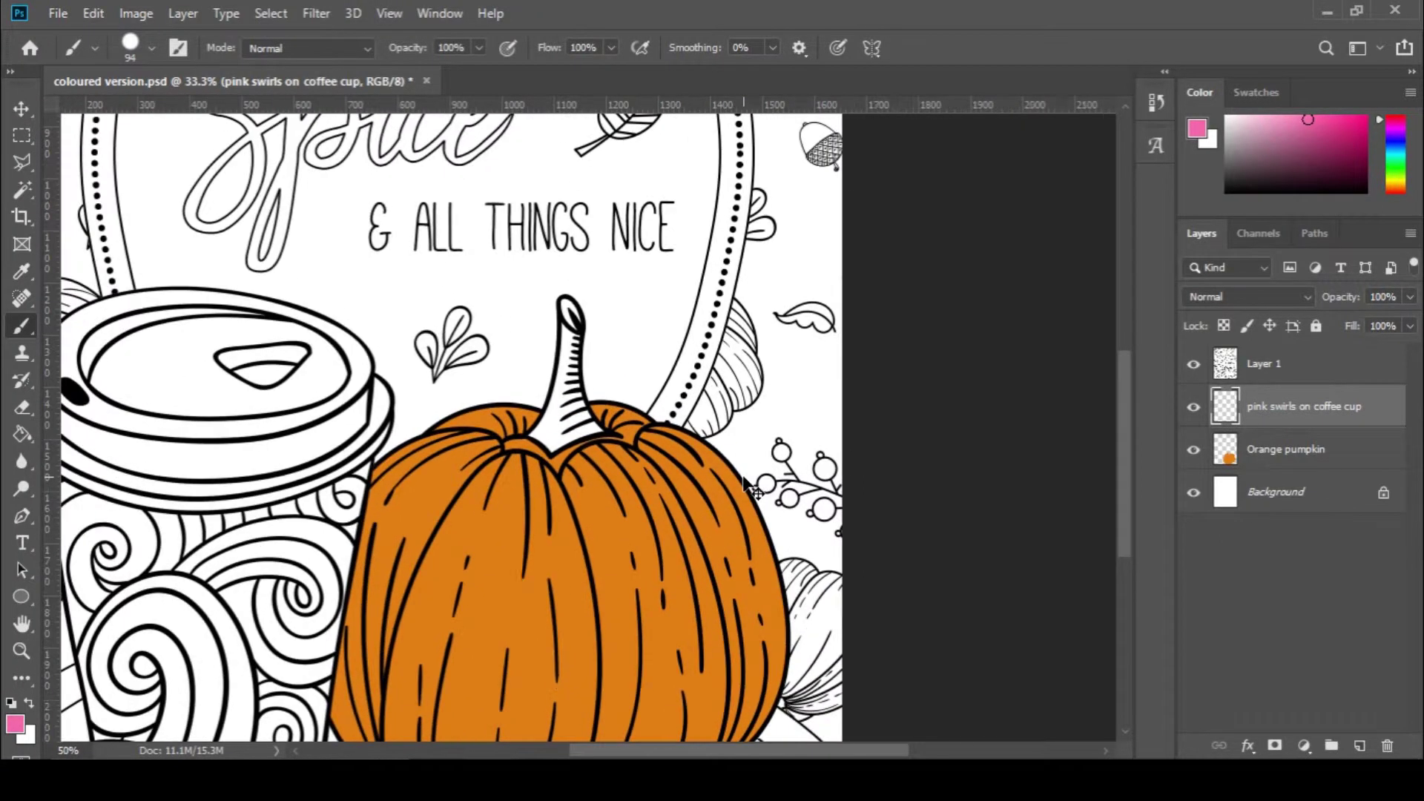
pyautogui.hotkey('ctrl', '+')
pyautogui.moveTo(869, 750); pyautogui.dragTo(768, 751)
pyautogui.scroll(-4, 772, 343)
pyautogui.scroll(-2, 885, 306)
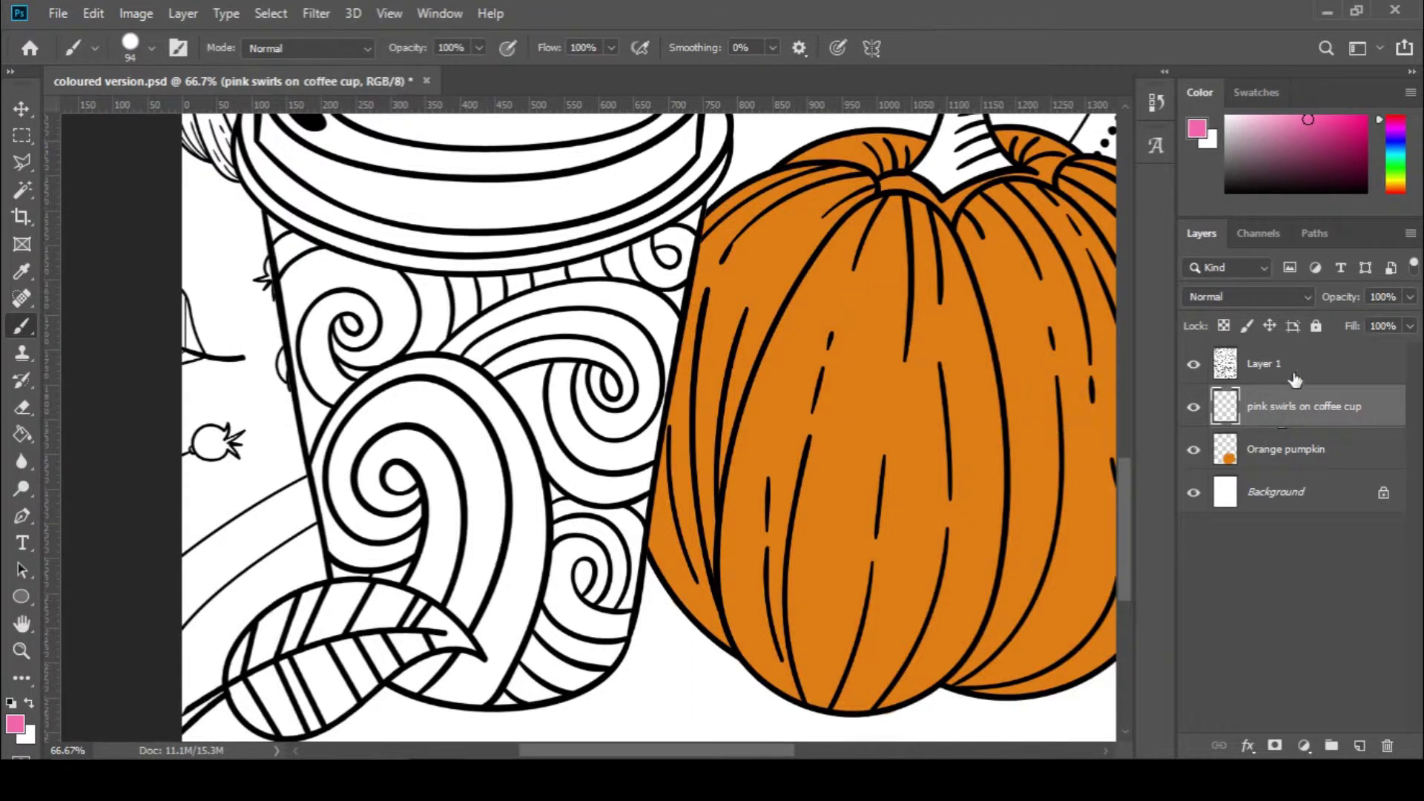
pyautogui.click(1345, 366)
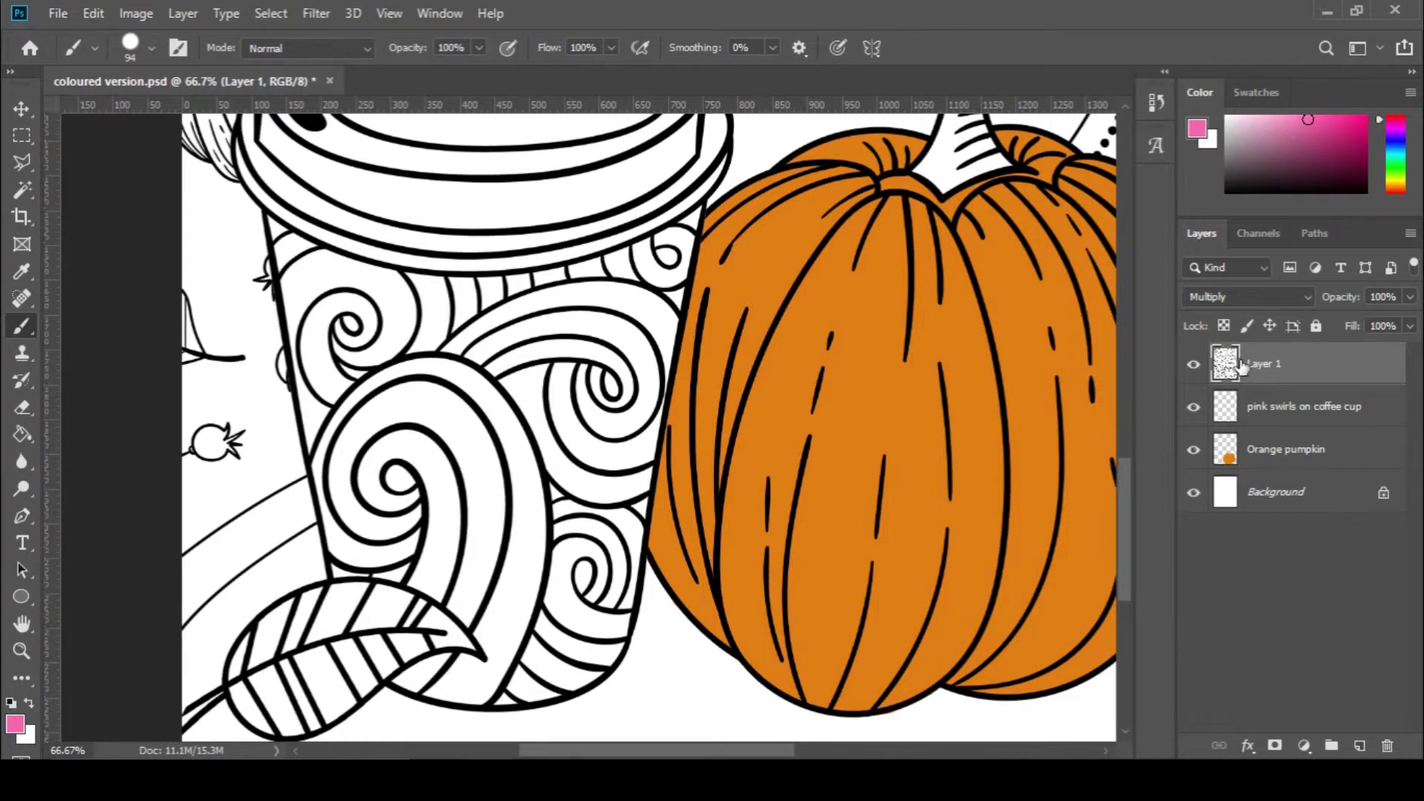
pyautogui.click(25, 192)
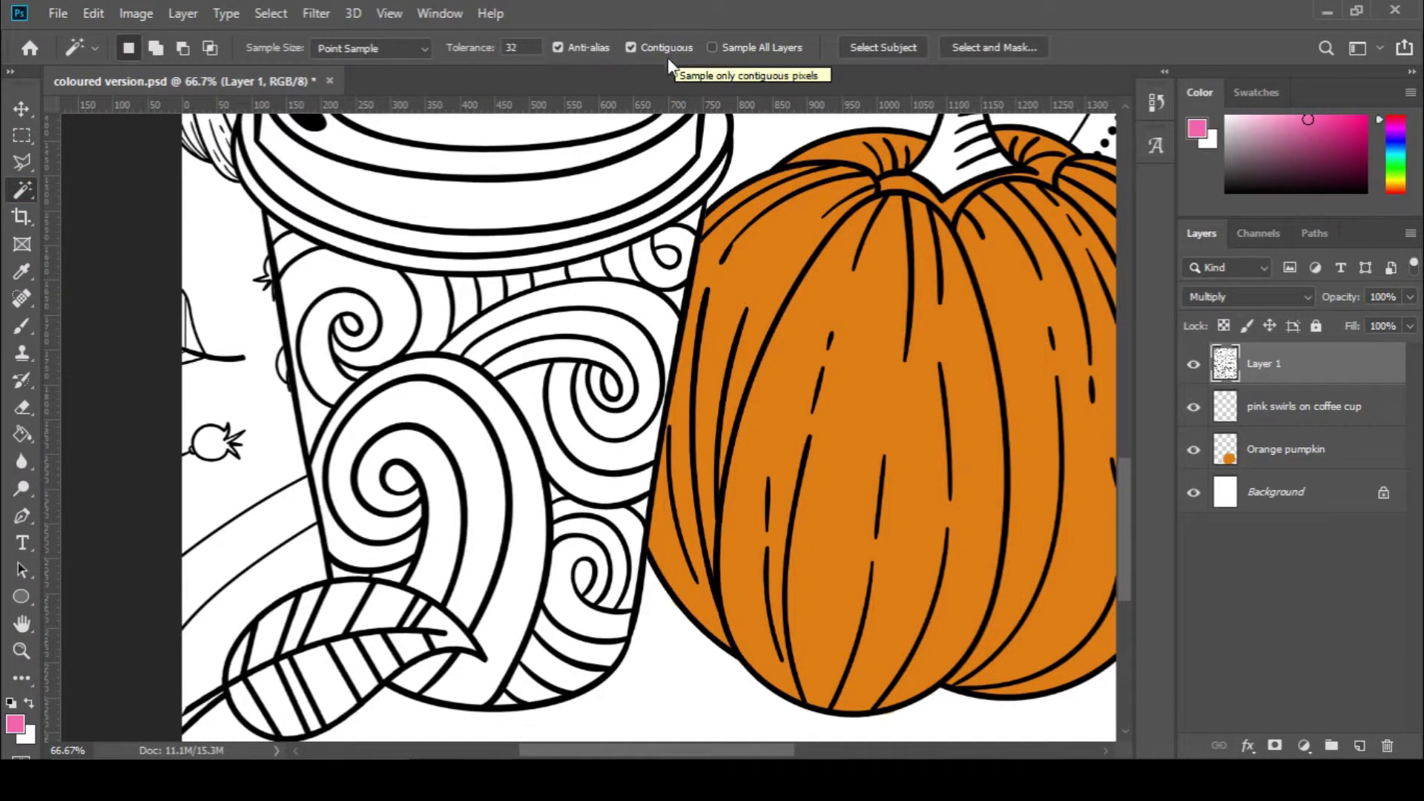
pyautogui.click(626, 308)
pyautogui.click(636, 334)
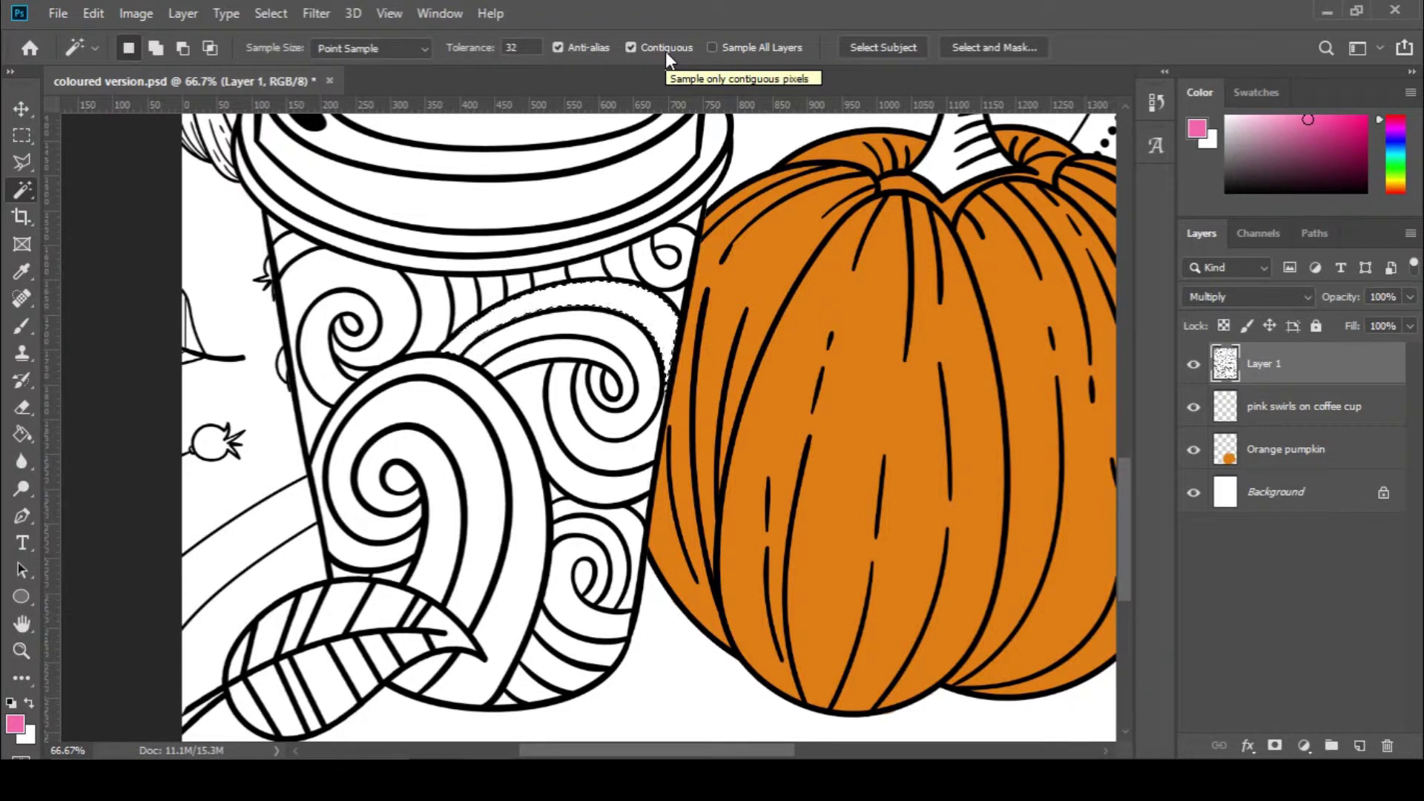
# Try a Magic Wand selection with Contiguous off, and turn Contiguous back on to reselect the swirl's outer band
pyautogui.click(631, 48)
pyautogui.click(653, 217)
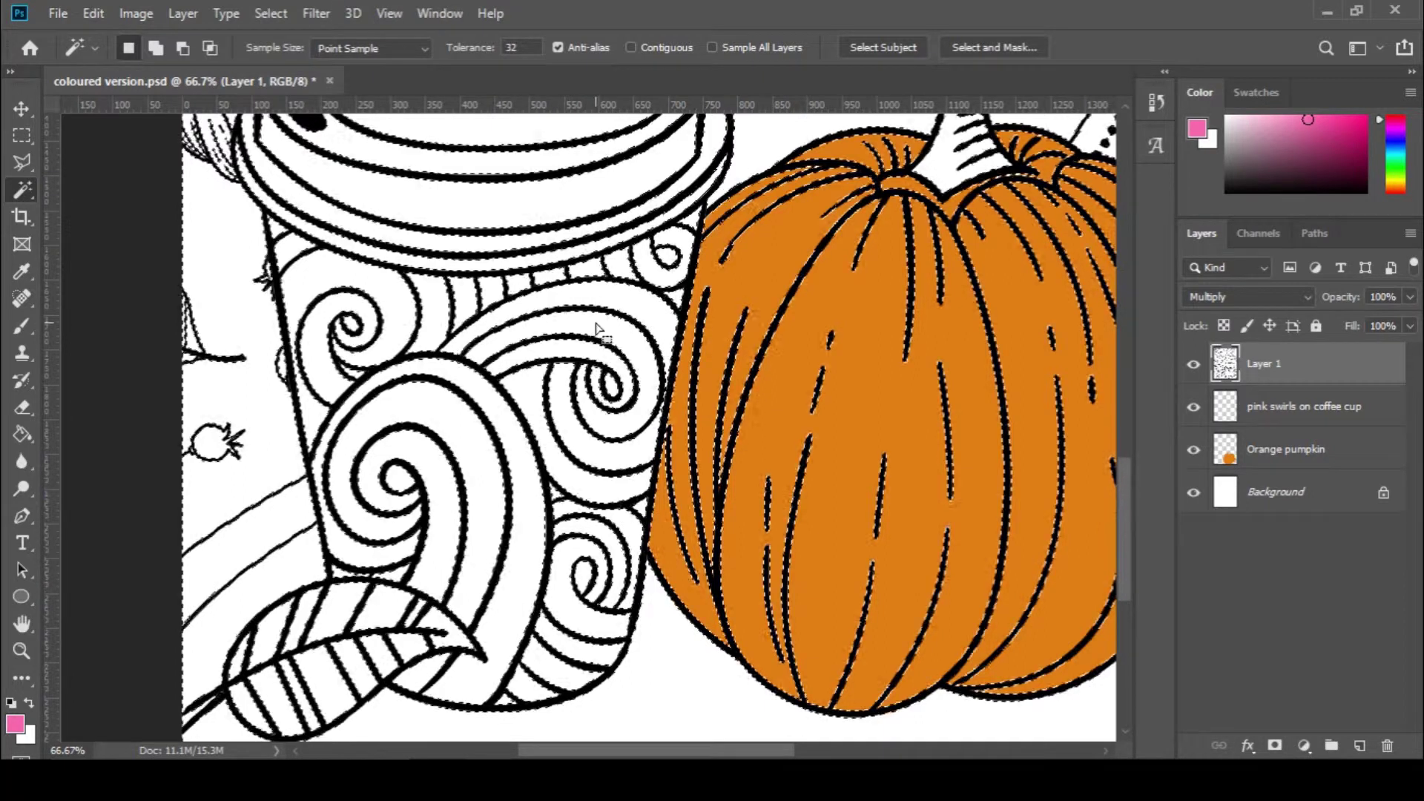
pyautogui.click(667, 48)
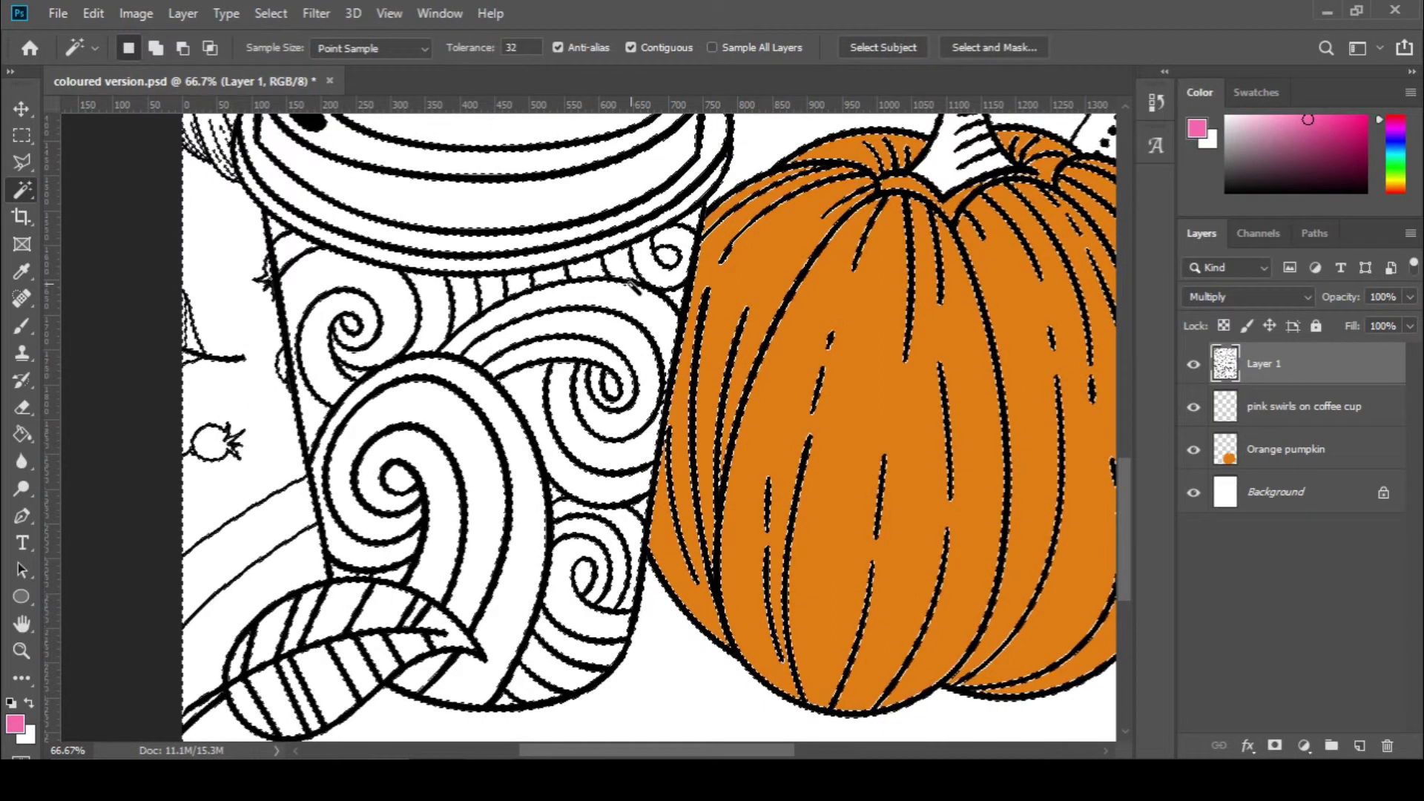
pyautogui.click(636, 297)
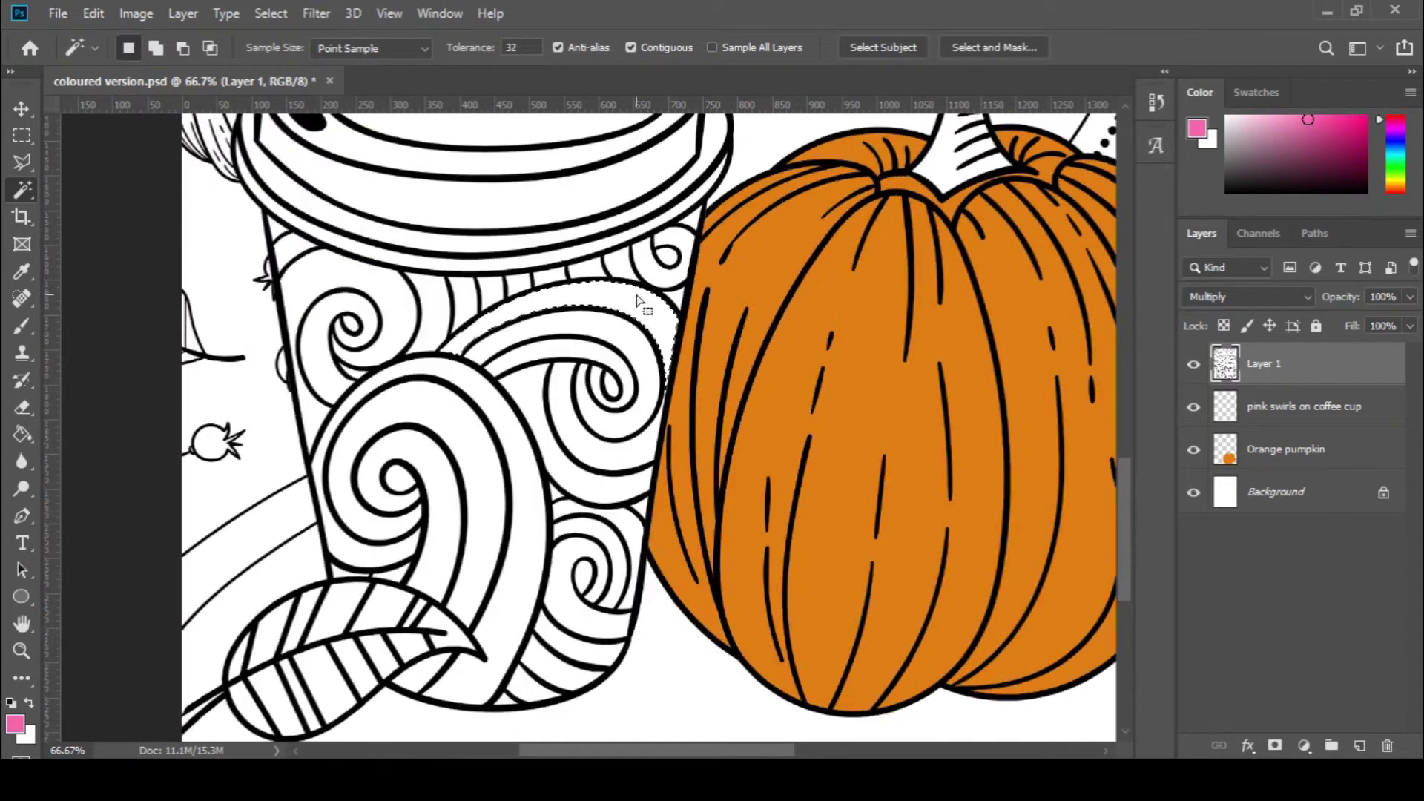
# Try adding the inner bands of the upper-right swirl to the selection, and undo these additions
pyautogui.click(677, 348)
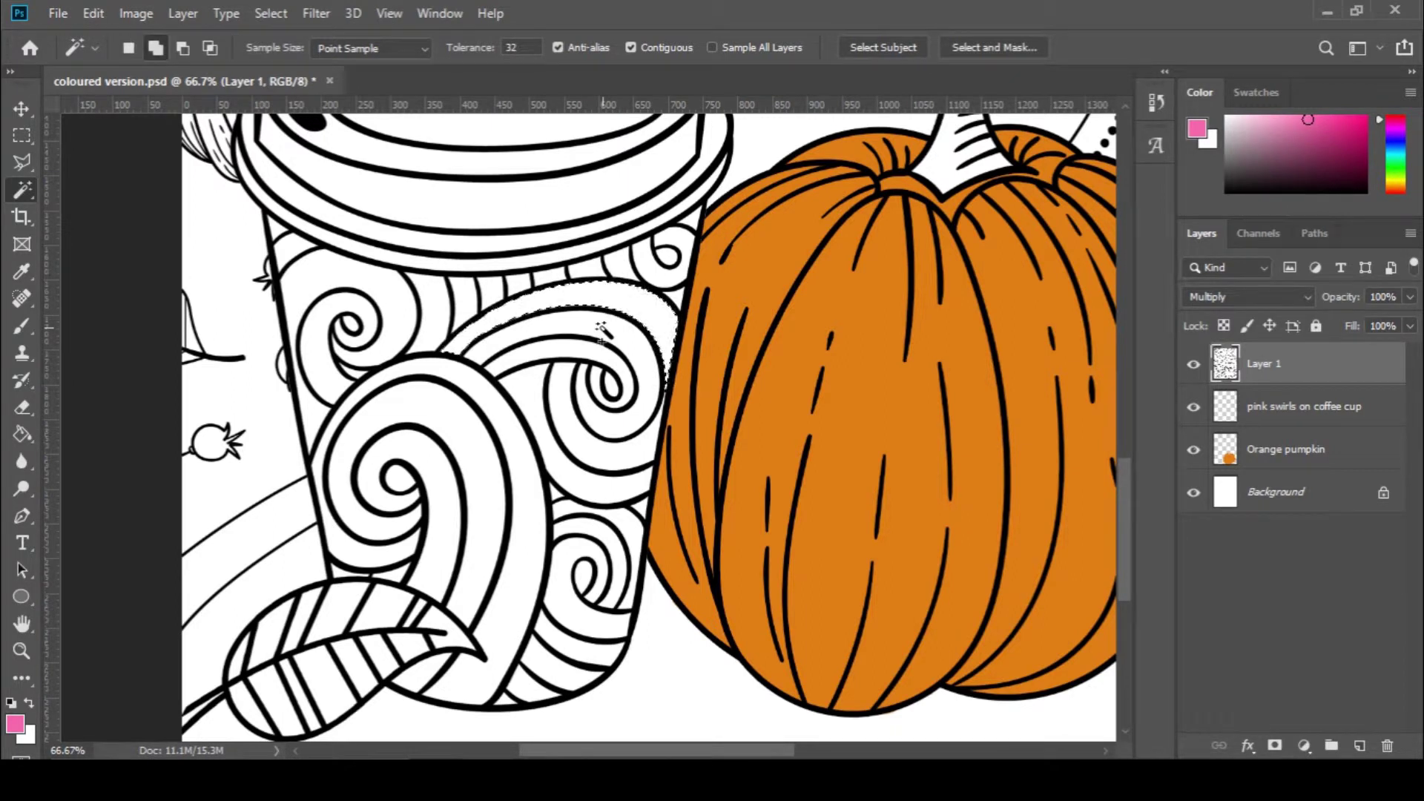
pyautogui.keyDown('shift'); pyautogui.click(627, 443); pyautogui.keyUp('shift')
pyautogui.keyDown('shift'); pyautogui.click(629, 458); pyautogui.keyUp('shift')
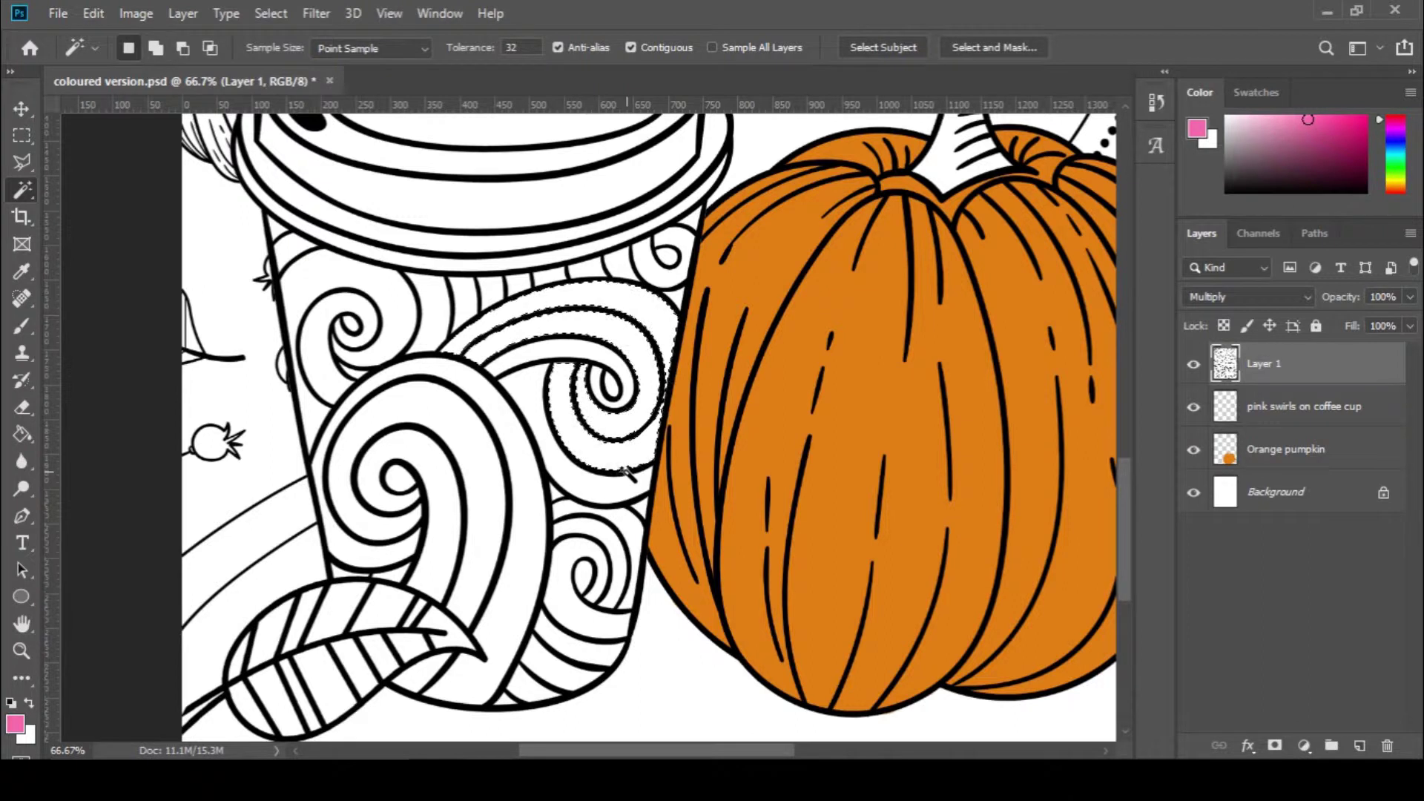
pyautogui.hotkey('ctrl', 'z')
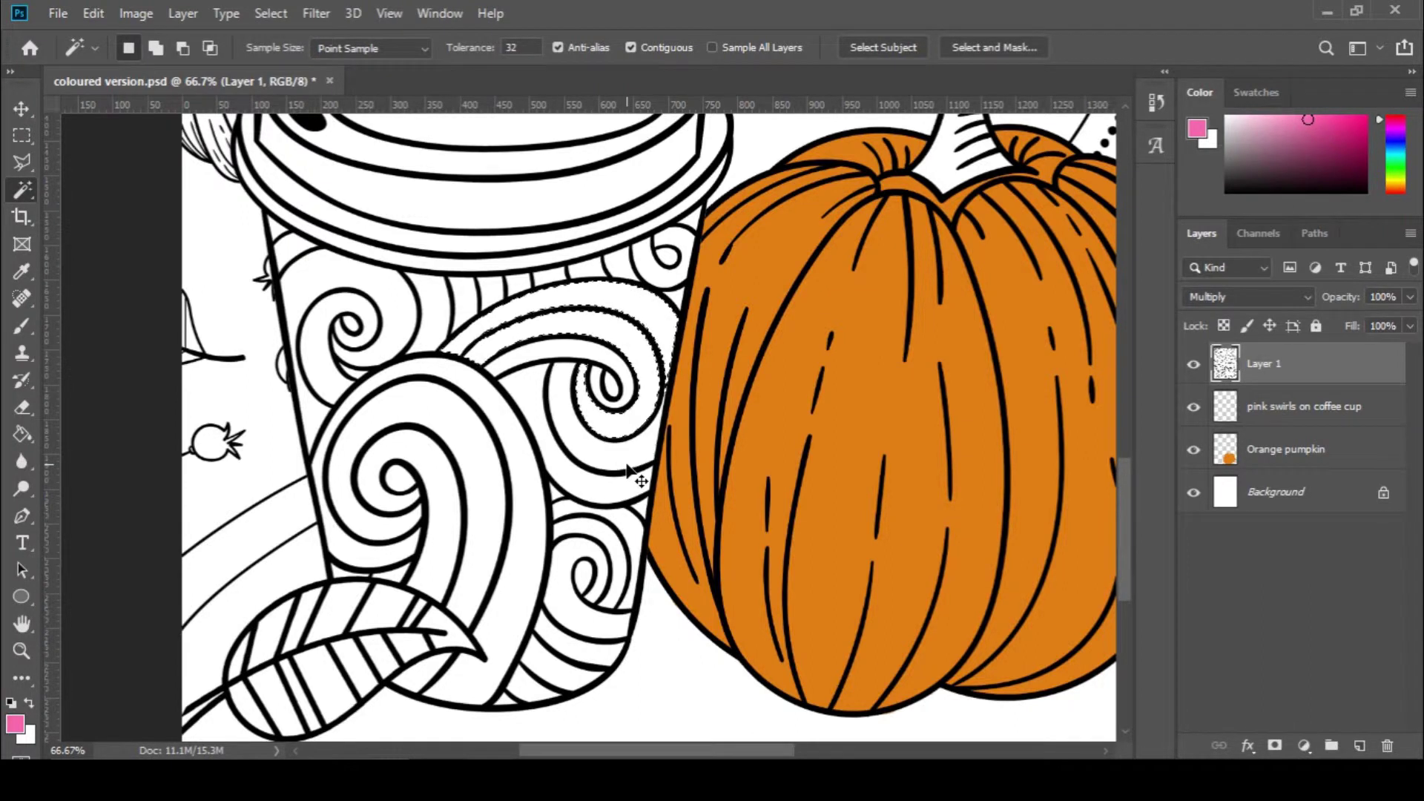
pyautogui.hotkey('ctrl', 'z')
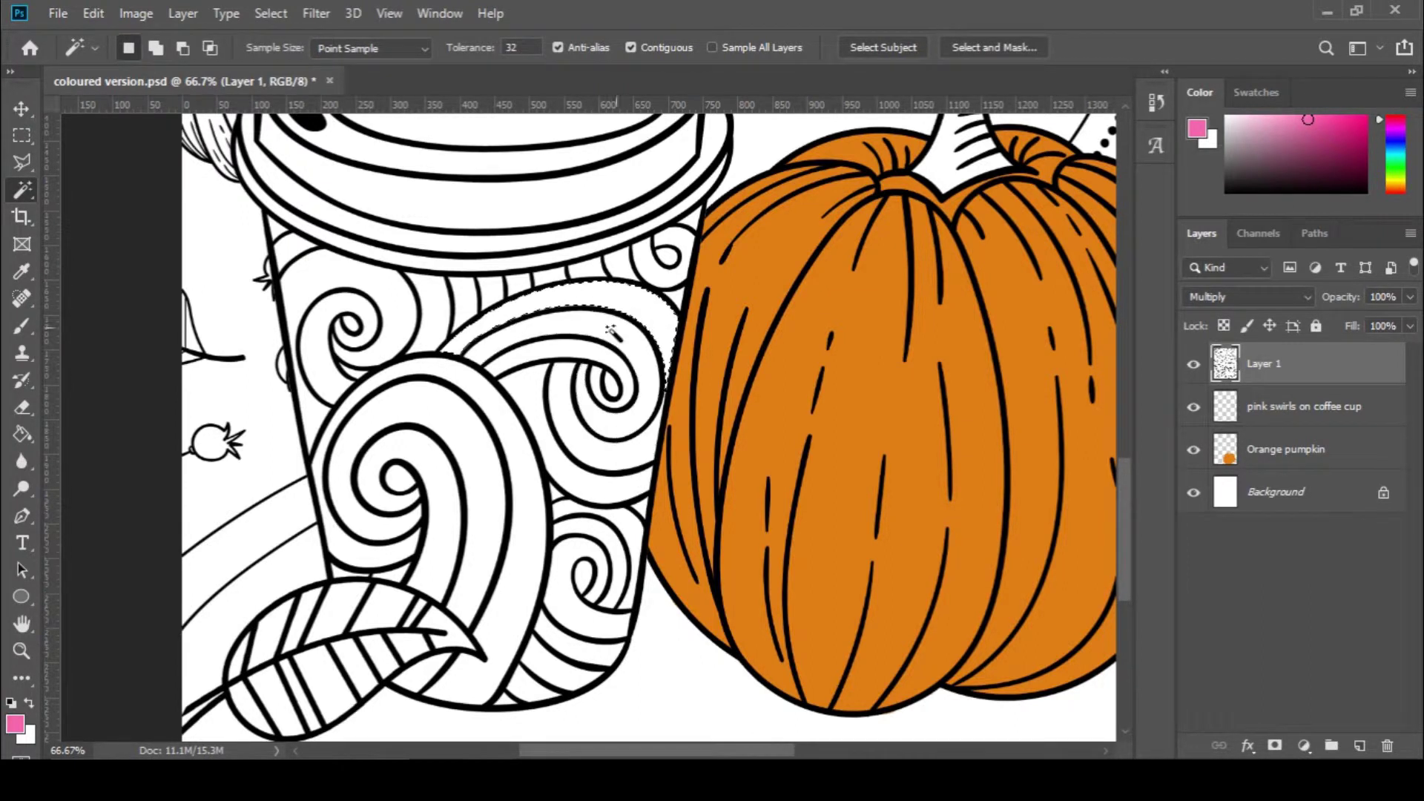
# Add the remaining alternating swirl bands across the coffee cup, intended for the pink colour, to the Magic Wand selection
pyautogui.keyDown('shift'); pyautogui.click(642, 451); pyautogui.keyUp('shift')
pyautogui.keyDown('shift'); pyautogui.click(540, 426); pyautogui.keyUp('shift')
pyautogui.keyDown('shift'); pyautogui.click(621, 519); pyautogui.keyUp('shift')
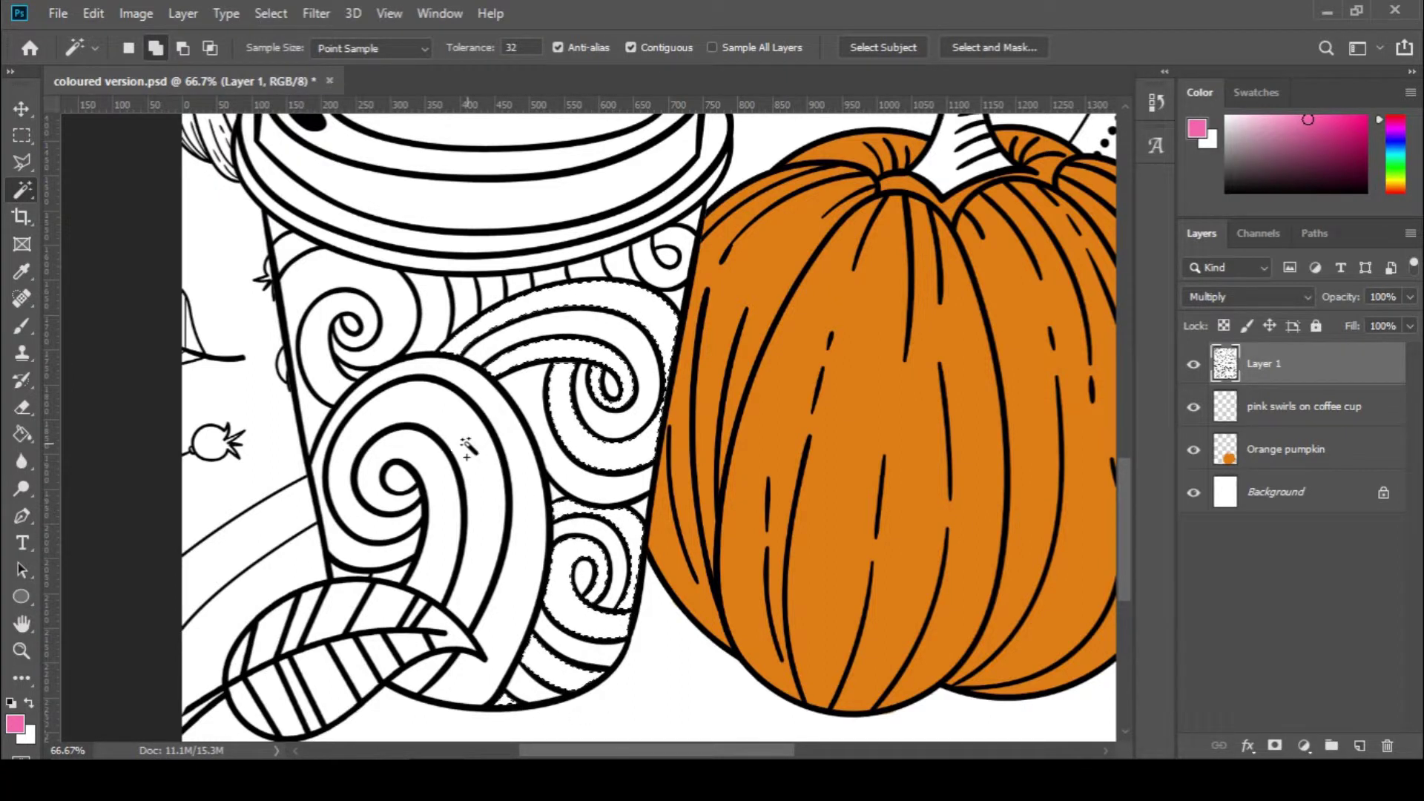
pyautogui.keyDown('shift'); pyautogui.click(382, 511); pyautogui.keyUp('shift')
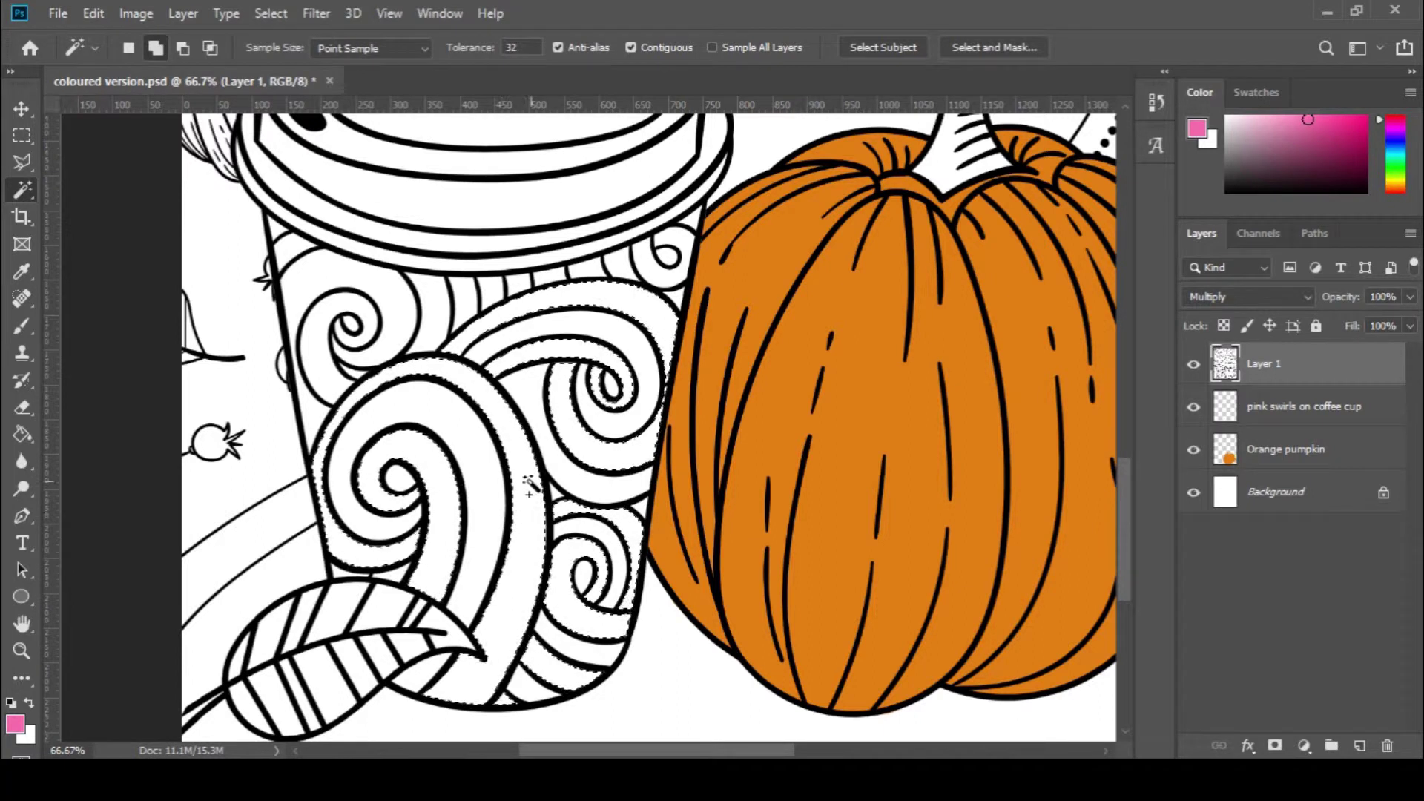
pyautogui.keyDown('shift'); pyautogui.click(365, 486); pyautogui.keyUp('shift')
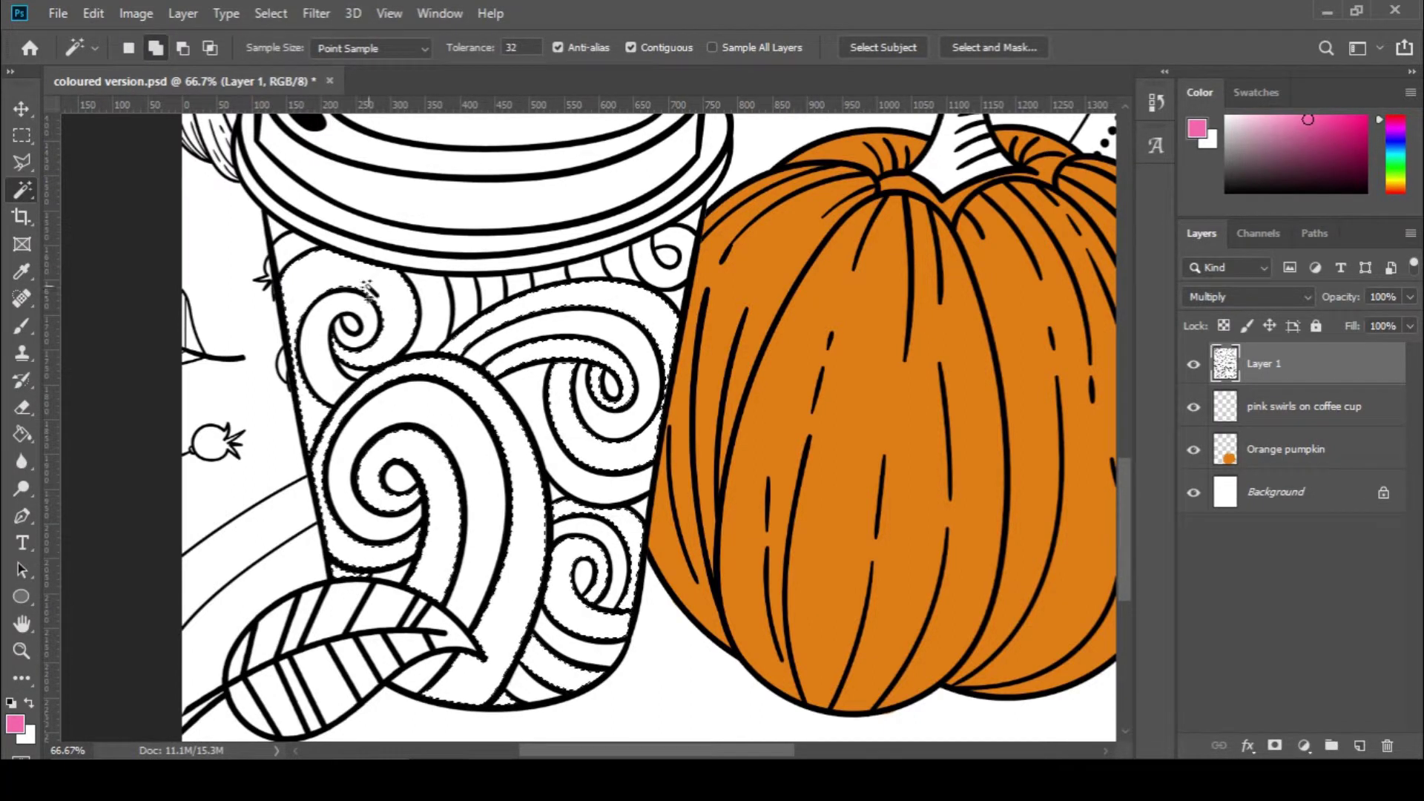
pyautogui.click(353, 324)
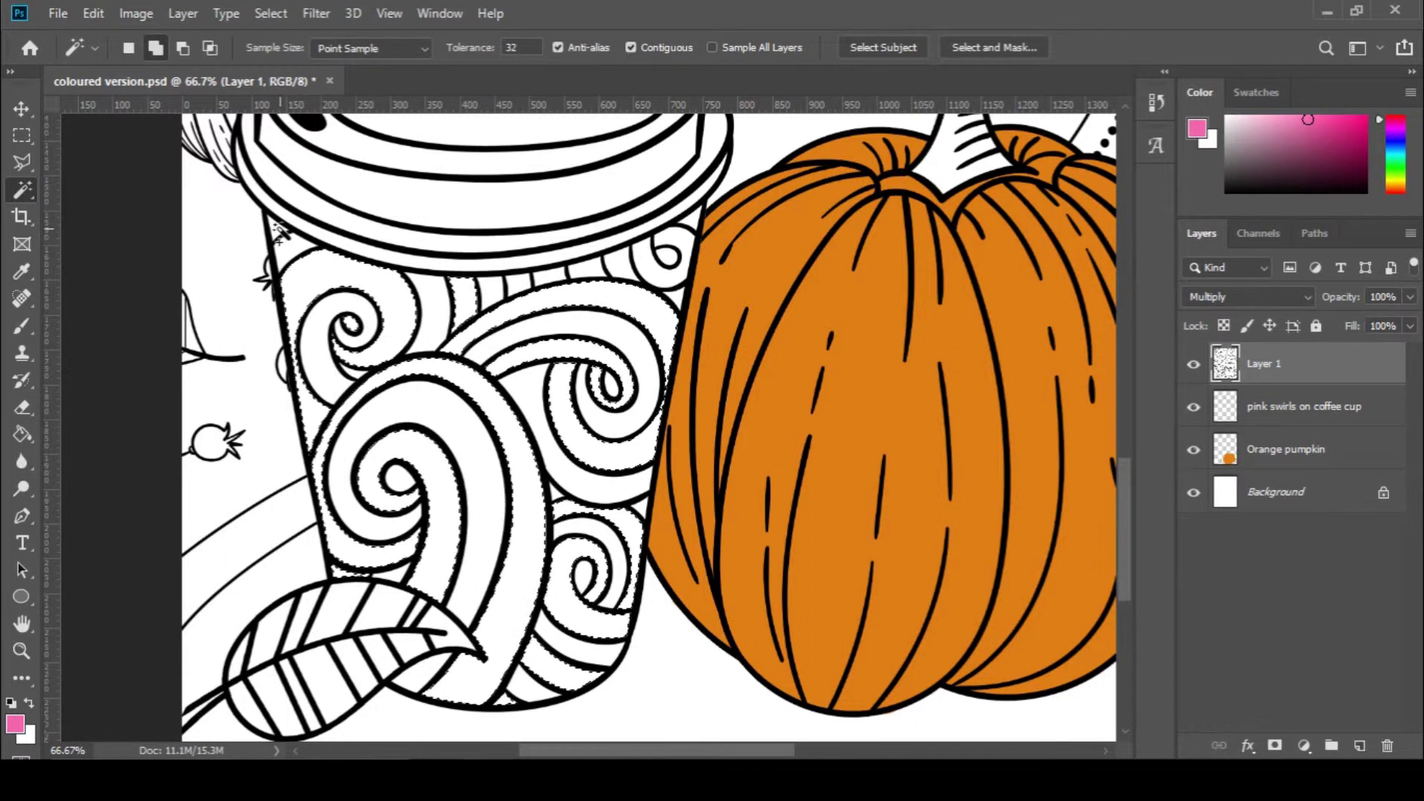
pyautogui.keyDown('shift'); pyautogui.click(521, 286); pyautogui.keyUp('shift')
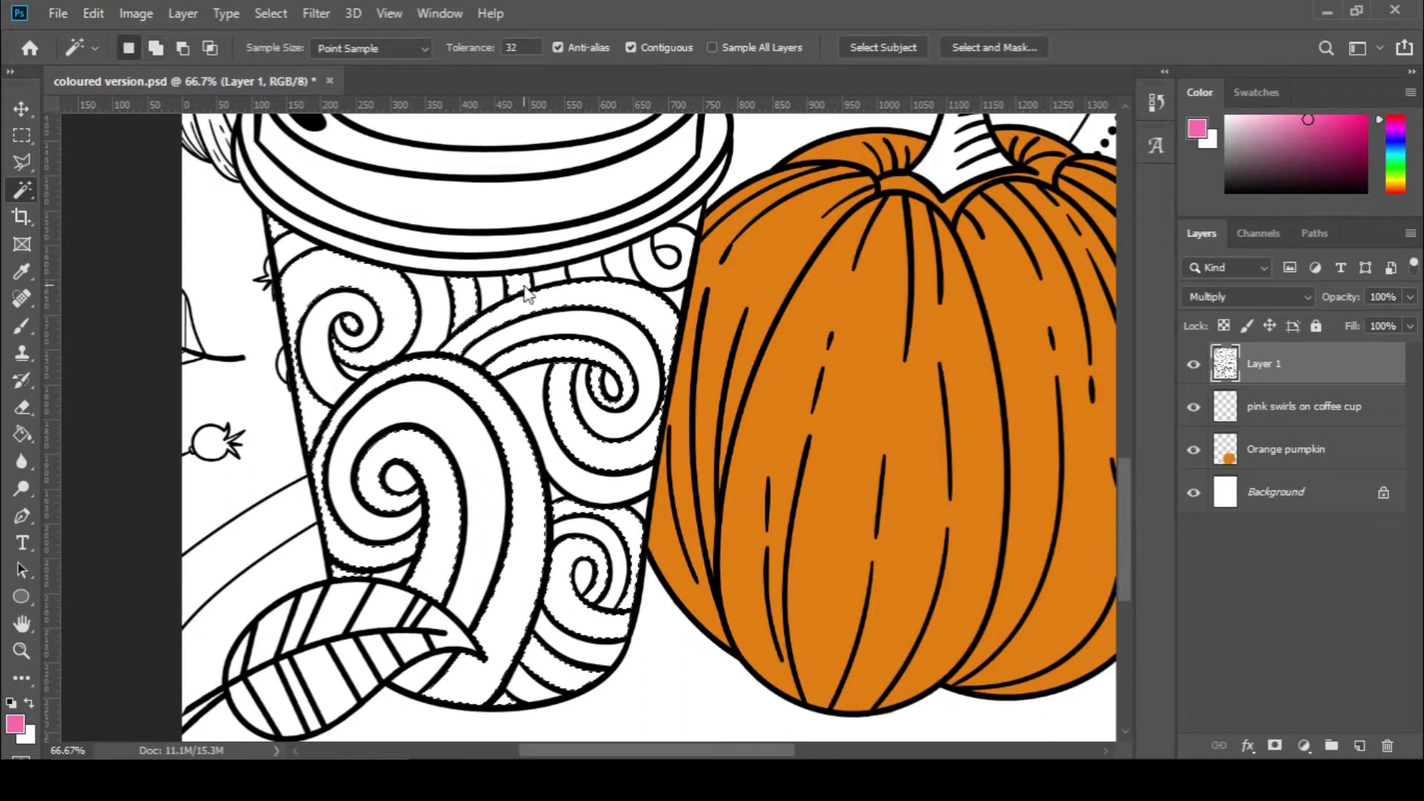
pyautogui.keyDown('shift'); pyautogui.click(668, 279); pyautogui.keyUp('shift')
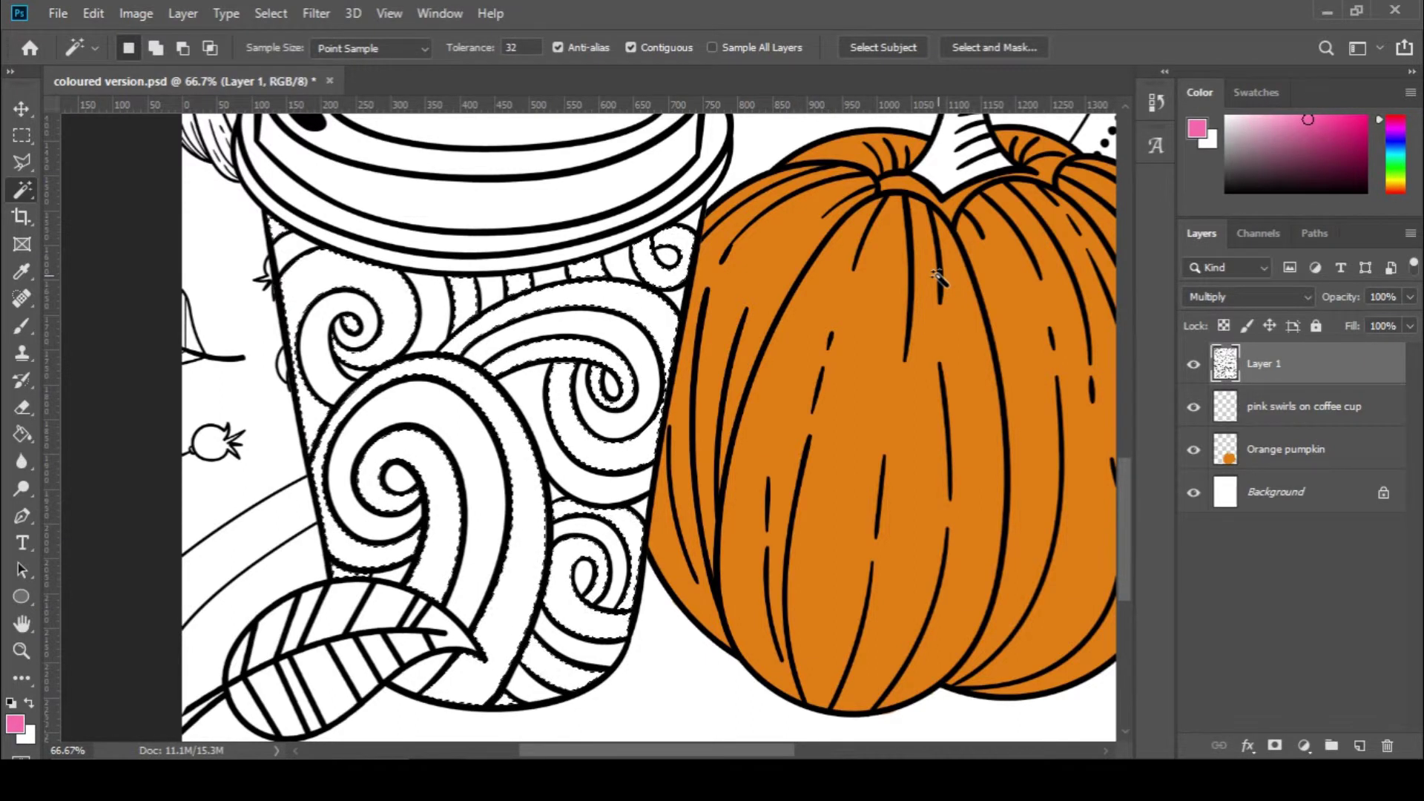
# Fill the selected bands with the pink foreground colour on the "pink swirls on coffee cup" layer, and deselect
pyautogui.click(1383, 412)
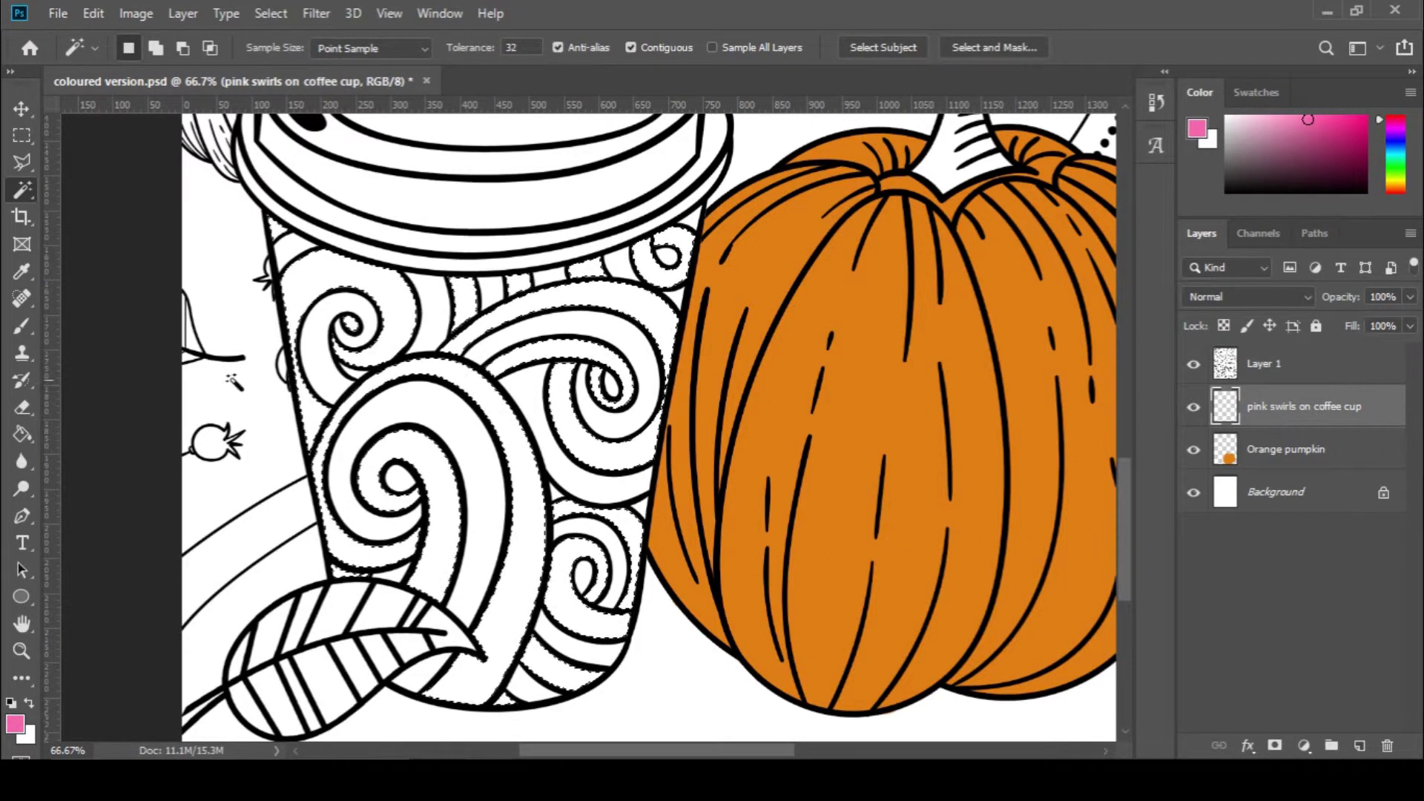
pyautogui.click(22, 437)
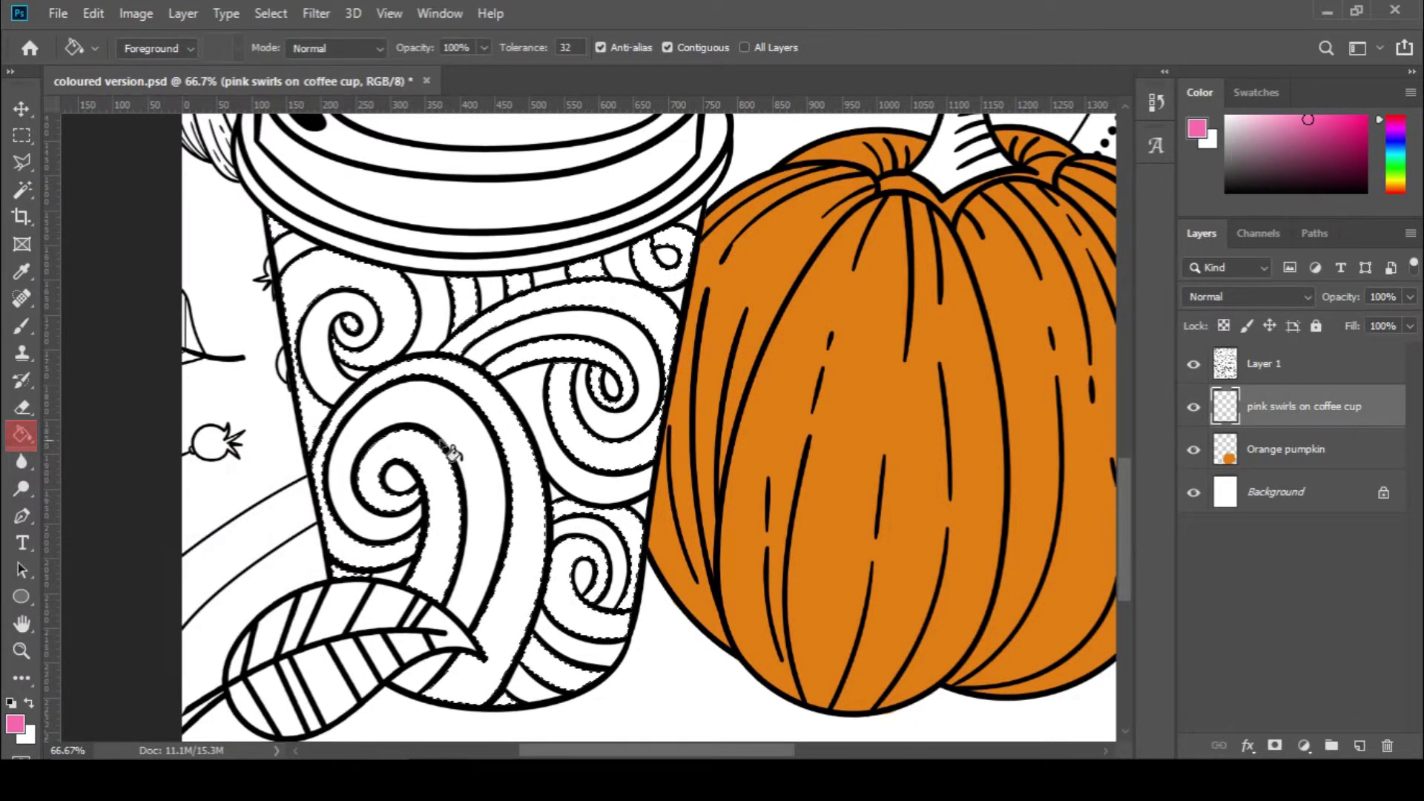
pyautogui.click(625, 304)
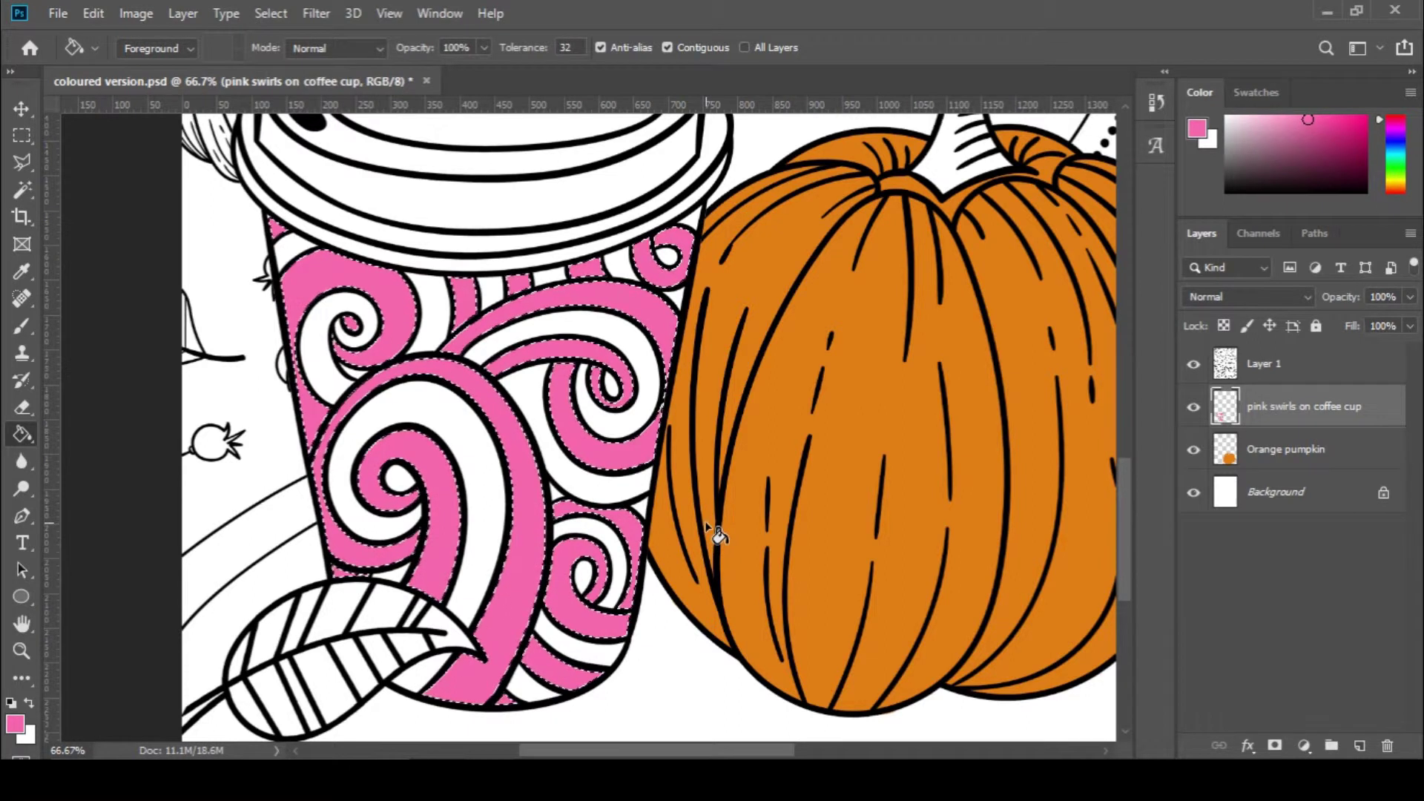
pyautogui.click(22, 135)
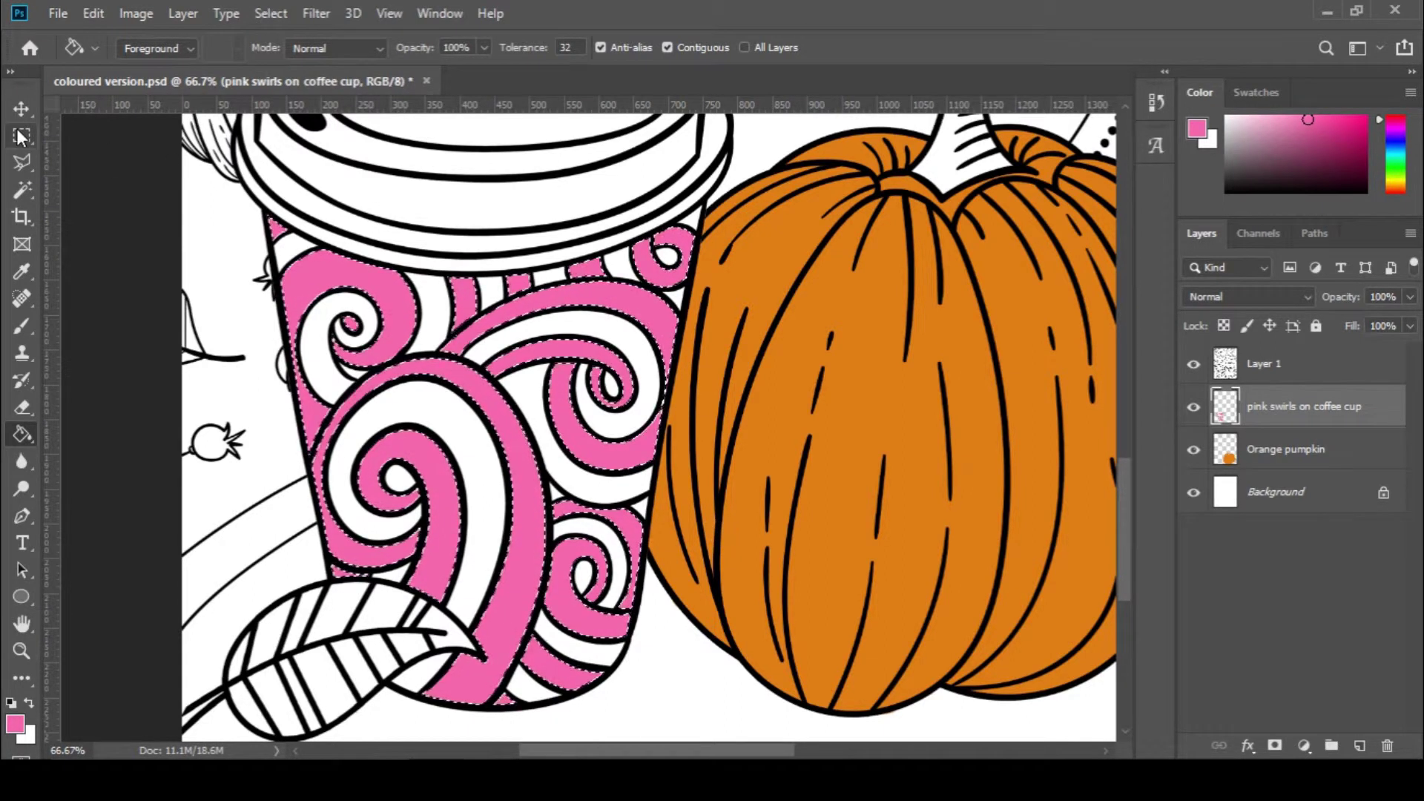
pyautogui.click(223, 206)
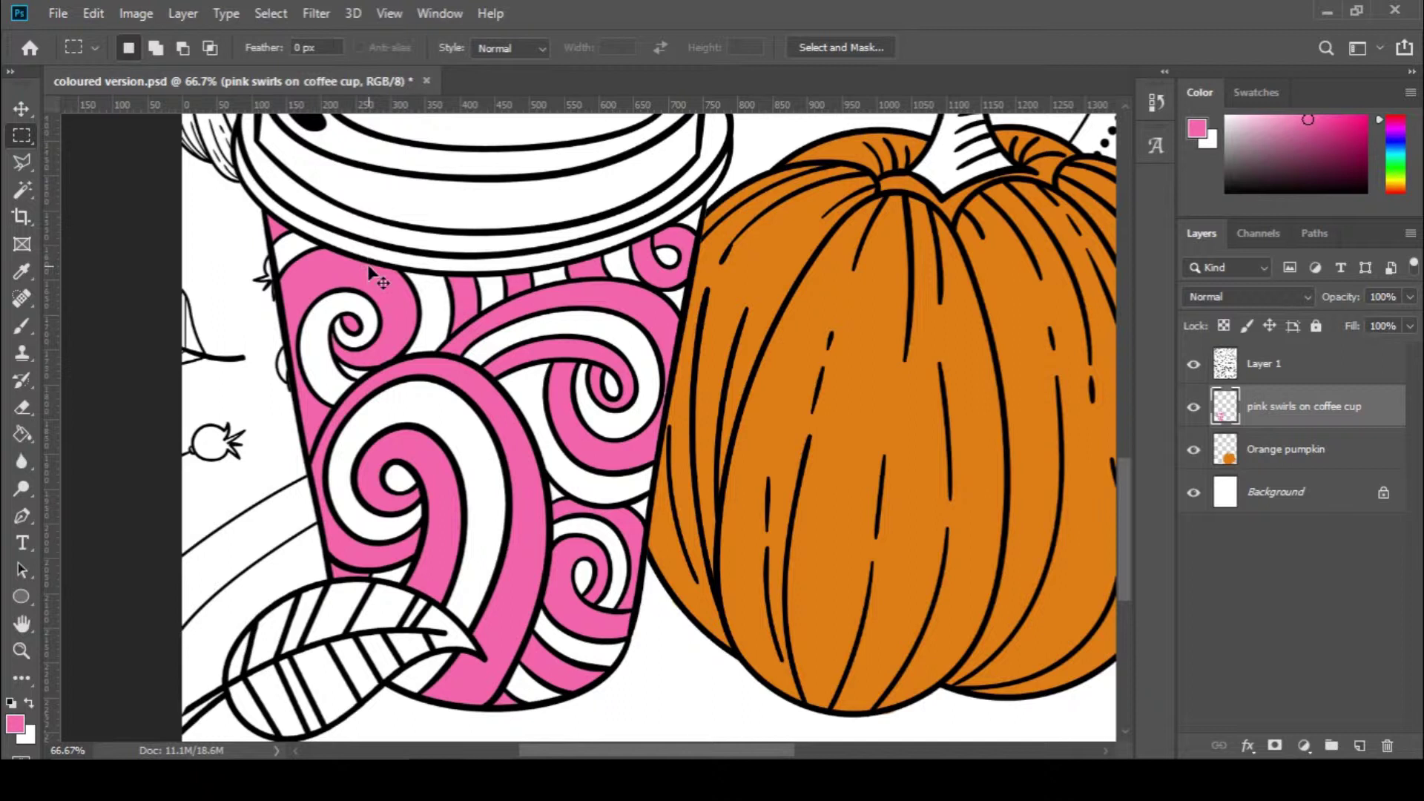
# Create a new layer named "purple swirls on coffee cup"
pyautogui.hotkey('ctrl', 'shift', 'n')
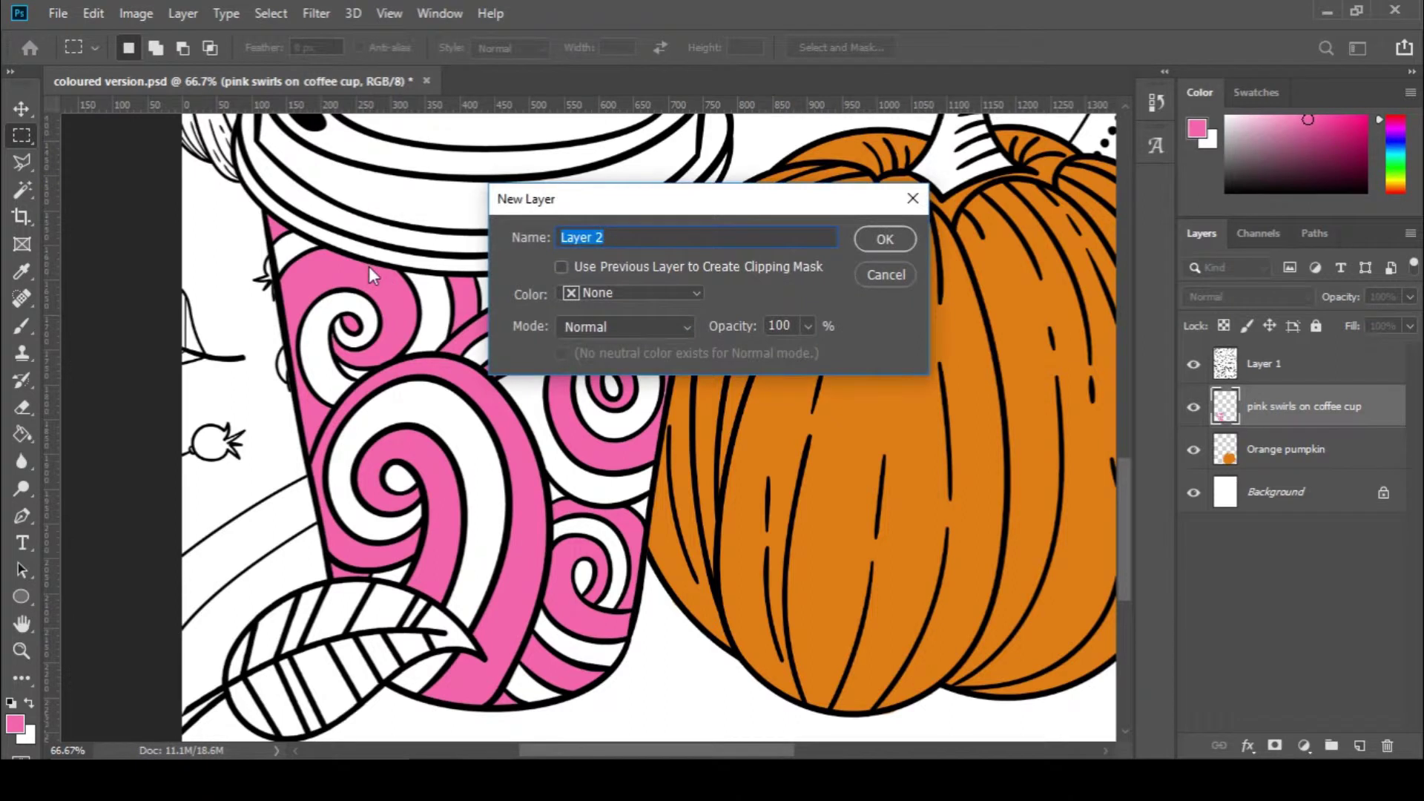
pyautogui.write('purple swirls on coff')
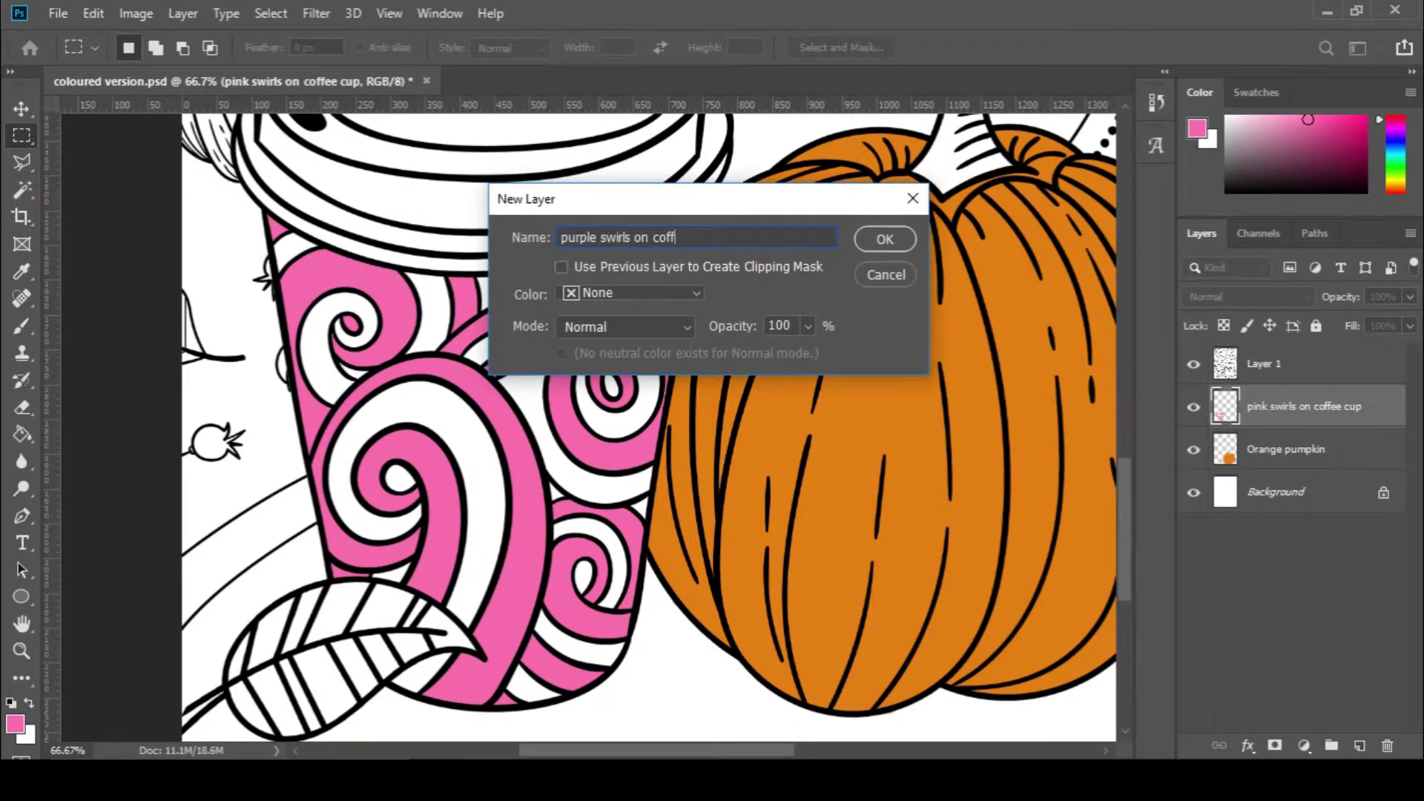
pyautogui.write('ee cup')
pyautogui.press('Return')
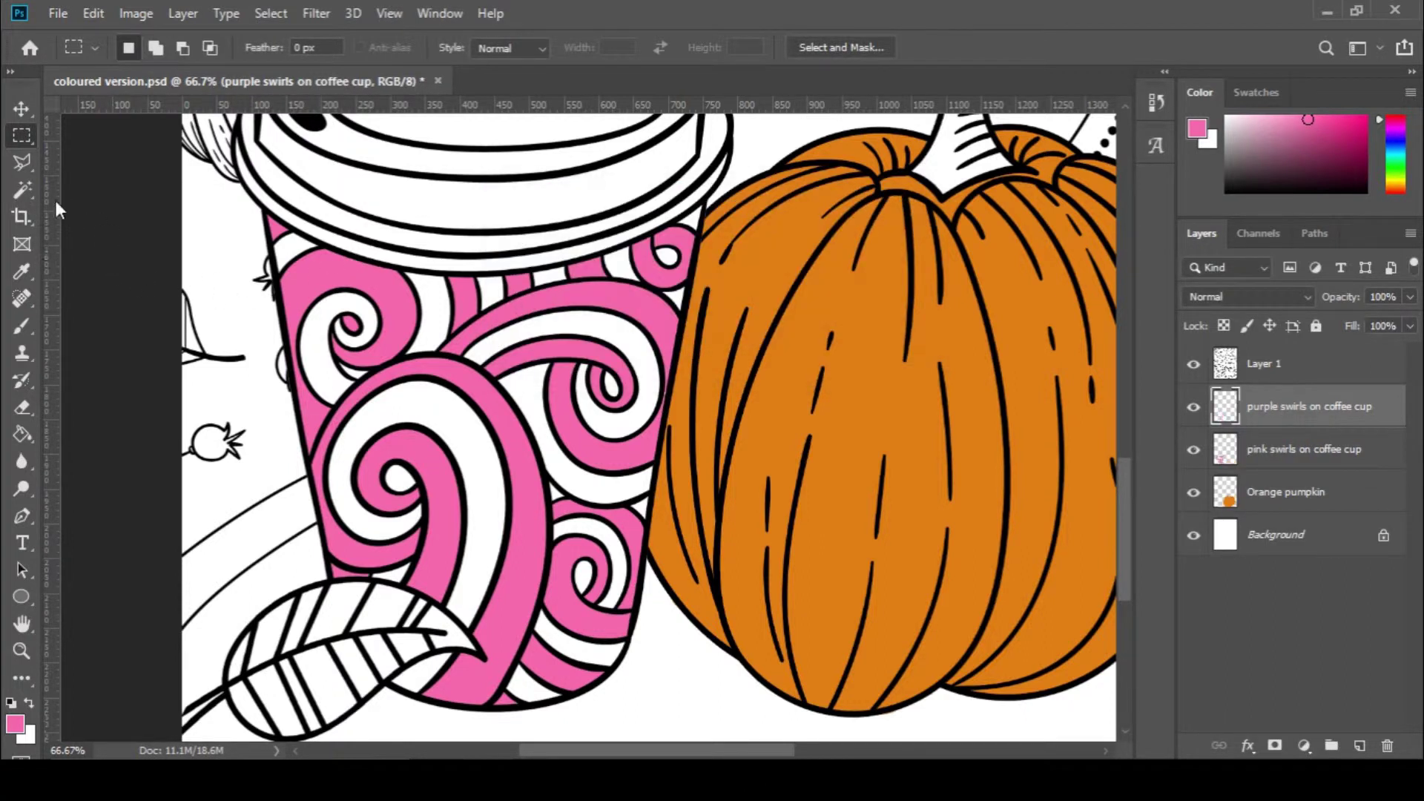
# On the line-art layer, select the uncoloured swirl bands along the upper part of the coffee cup with the Magic Wand
pyautogui.click(23, 191)
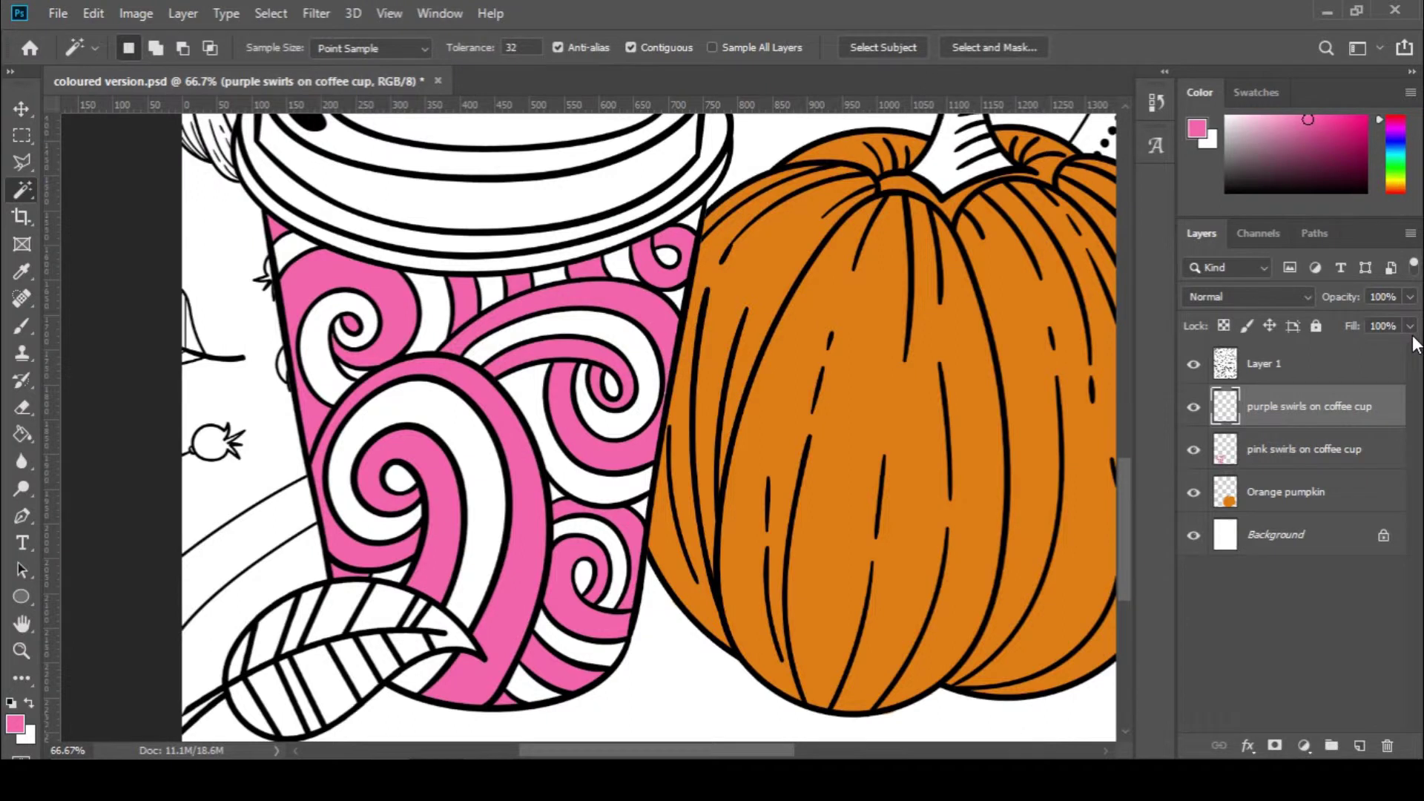
pyautogui.click(1376, 369)
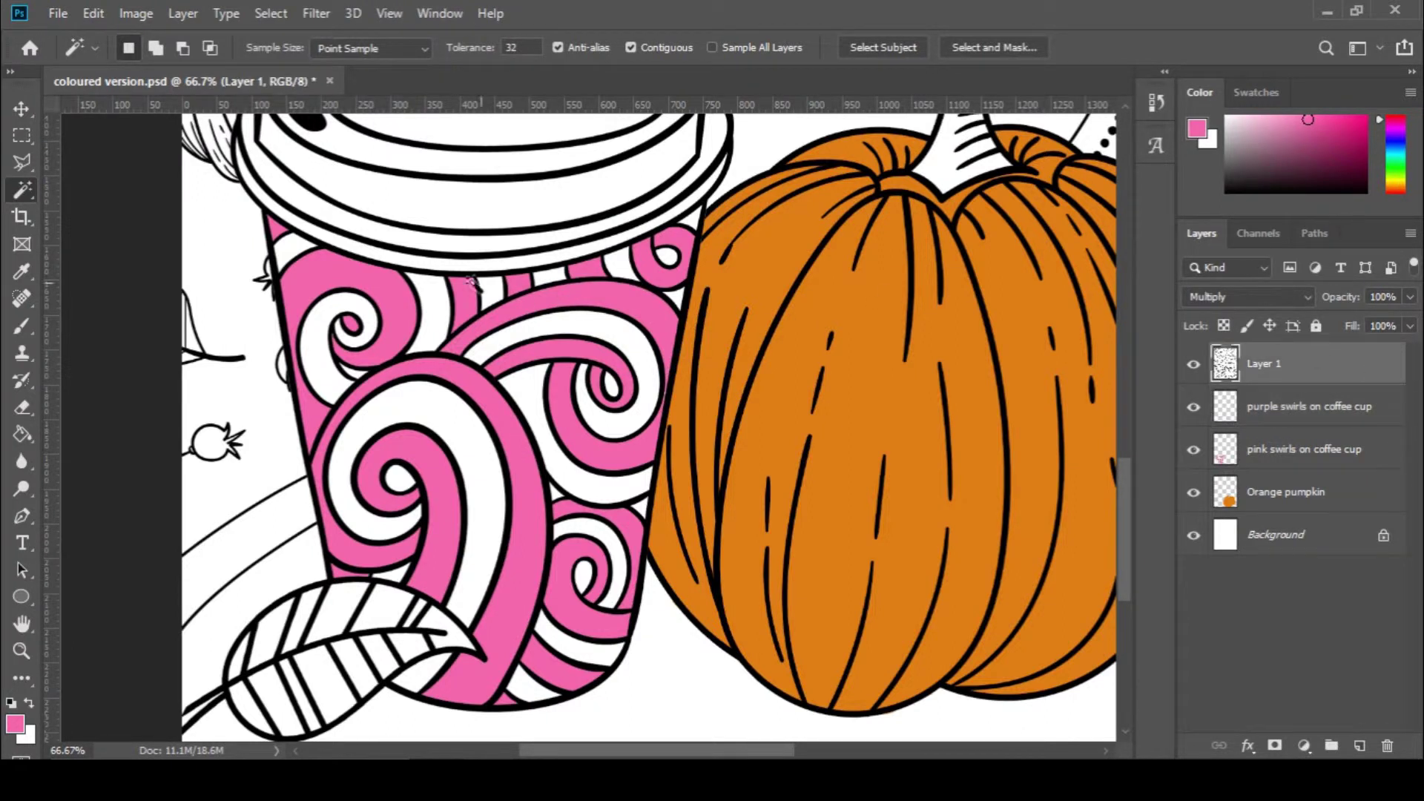
pyautogui.click(443, 301)
pyautogui.keyDown('shift'); pyautogui.click(292, 245); pyautogui.keyUp('shift')
pyautogui.click(321, 332)
pyautogui.keyDown('shift'); pyautogui.click(491, 290); pyautogui.keyUp('shift')
pyautogui.keyDown('shift'); pyautogui.click(550, 278); pyautogui.keyUp('shift')
pyautogui.keyDown('shift'); pyautogui.click(618, 265); pyautogui.keyUp('shift')
pyautogui.click(671, 258)
pyautogui.click(678, 298)
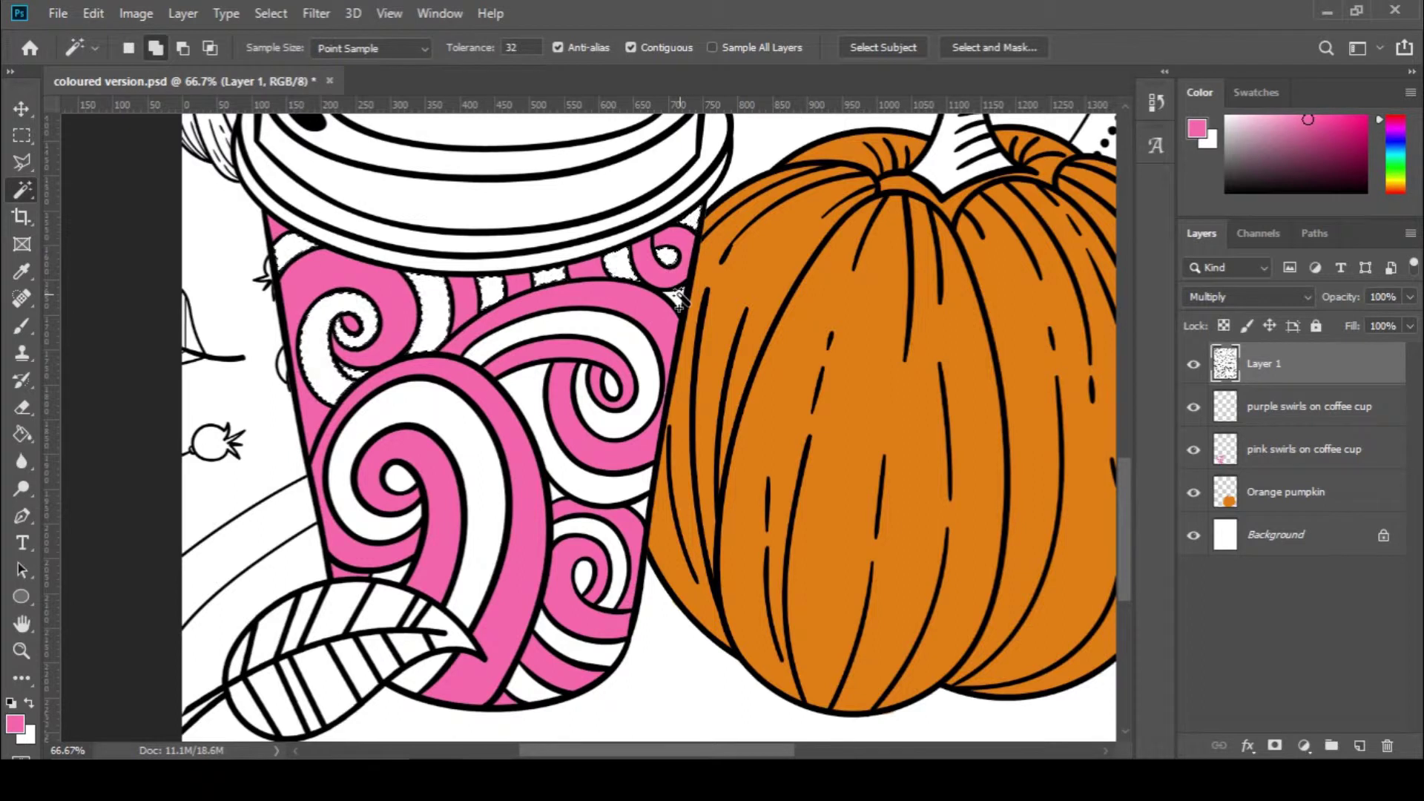
# Add the uncoloured bands of the large middle and lower swirls, including the pieces around the leaf, to the selection
pyautogui.click(612, 393)
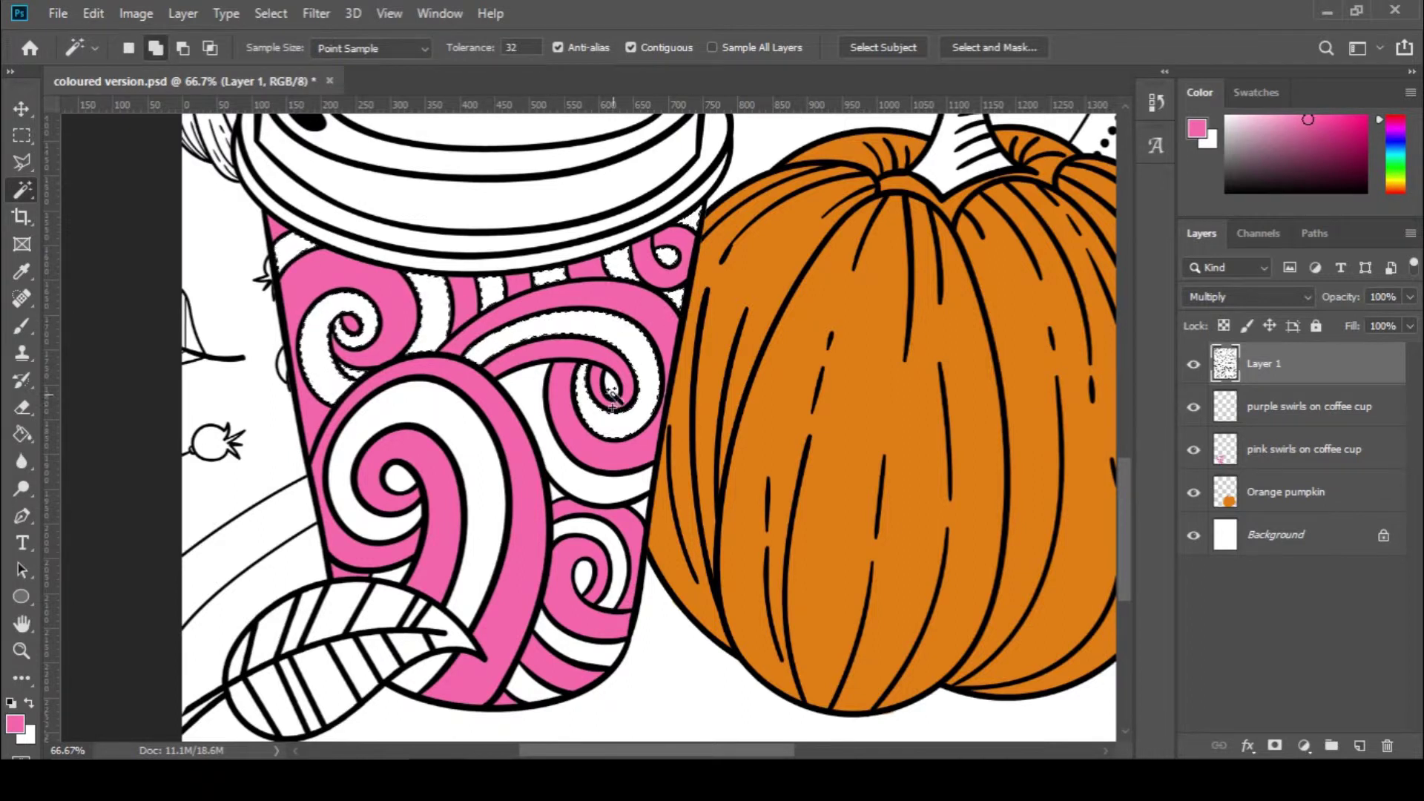
pyautogui.click(403, 477)
pyautogui.click(588, 572)
pyautogui.keyDown('shift'); pyautogui.click(576, 645); pyautogui.keyUp('shift')
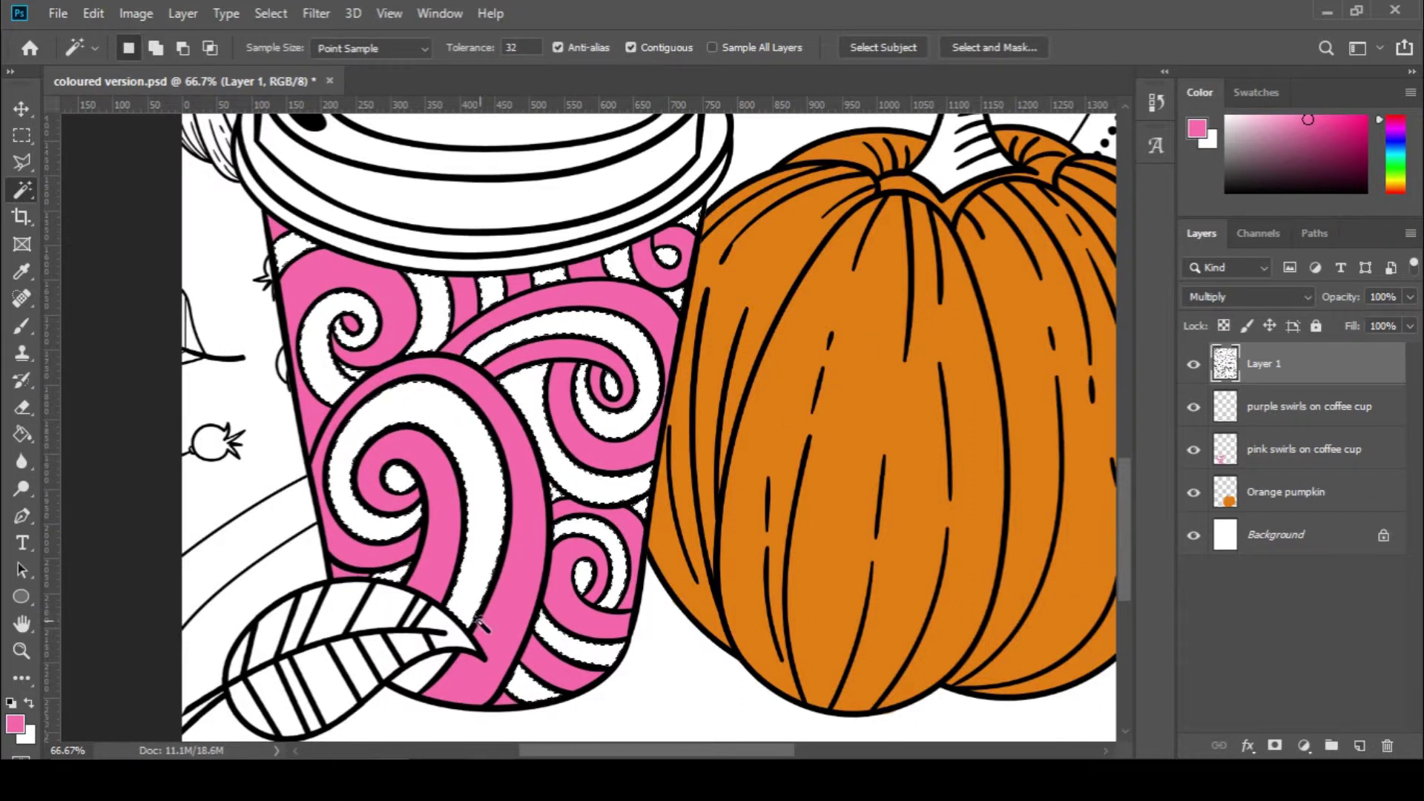
pyautogui.keyDown('shift'); pyautogui.click(421, 673); pyautogui.keyUp('shift')
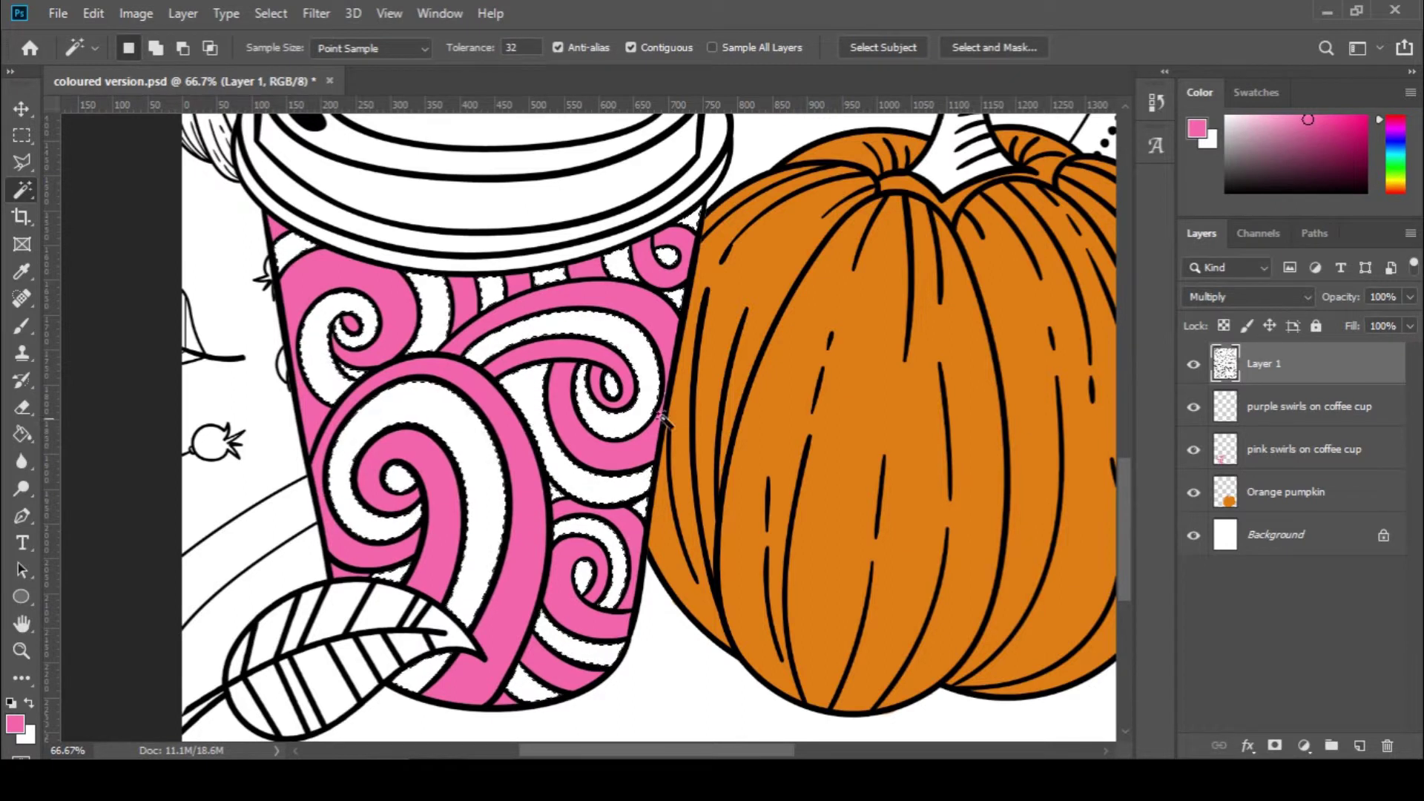
# Make the "purple swirls on coffee cup" layer active and set the foreground colour to a medium purple
pyautogui.click(1364, 413)
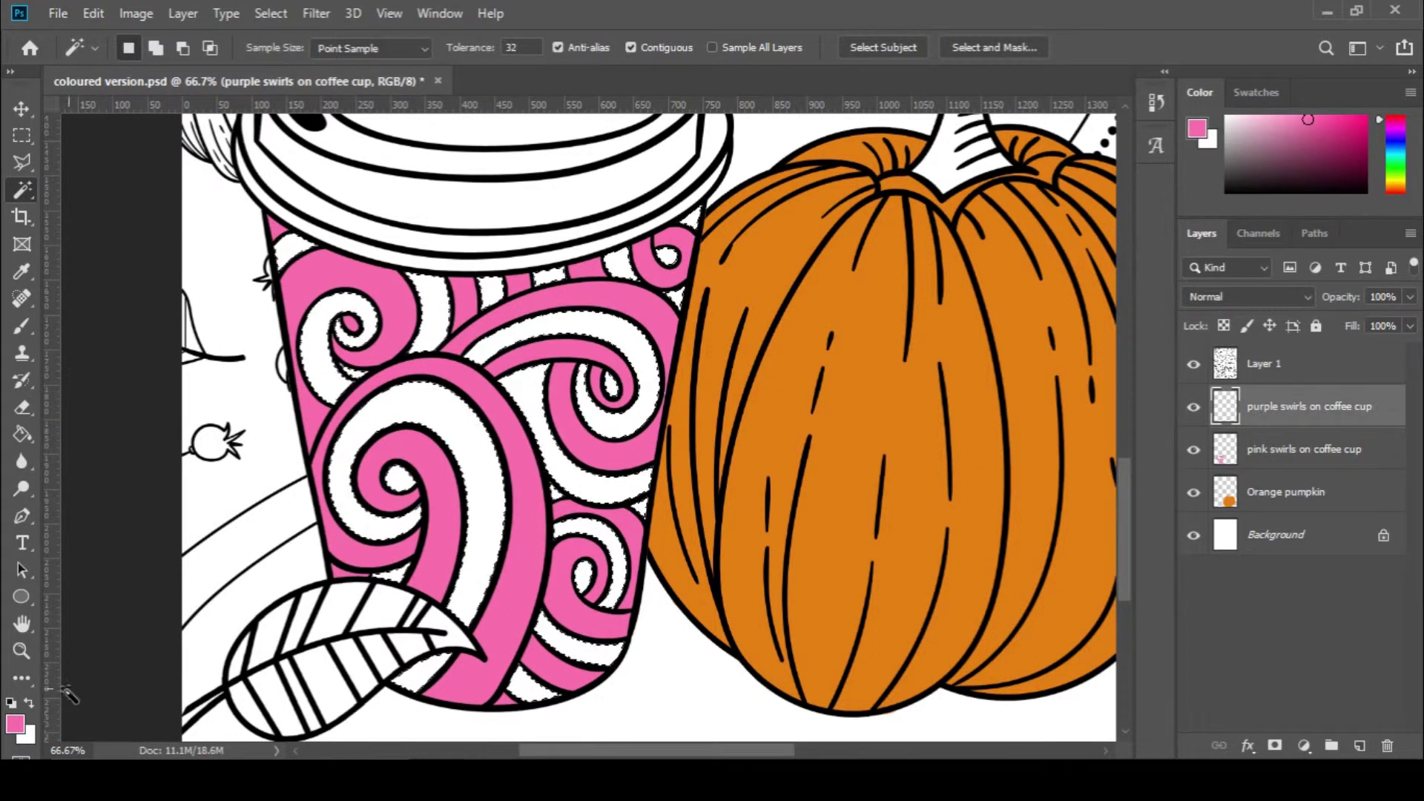
pyautogui.press('i')
pyautogui.click(16, 727)
pyautogui.moveTo(1148, 336)
pyautogui.mouseDown()
pyautogui.moveTo(1155, 323)
pyautogui.moveTo(1068, 362)
pyautogui.mouseUp()
pyautogui.click(1310, 274)
pyautogui.press('w')
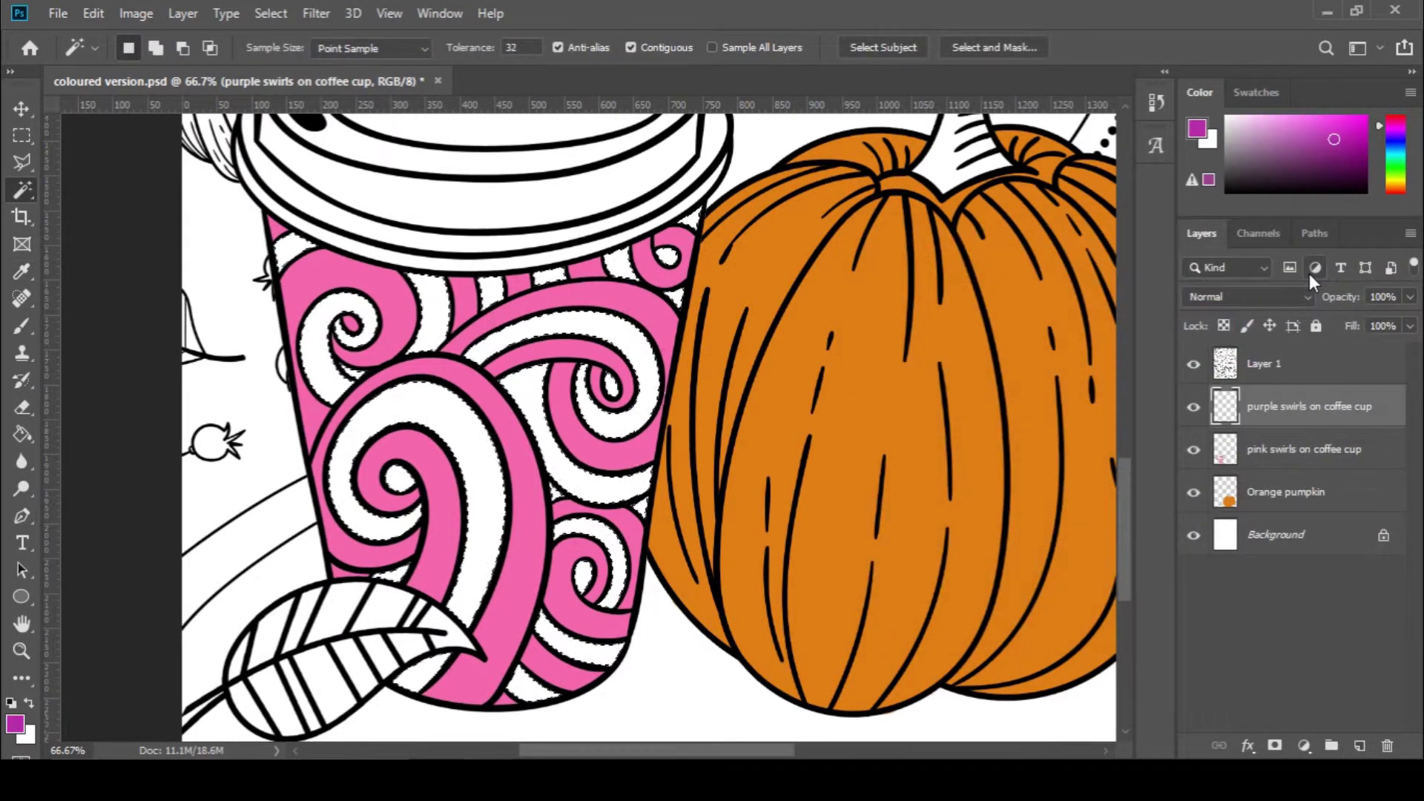
# Fill the selected swirl bands with the purple foreground colour using the Paint Bucket, and deselect
pyautogui.click(27, 436)
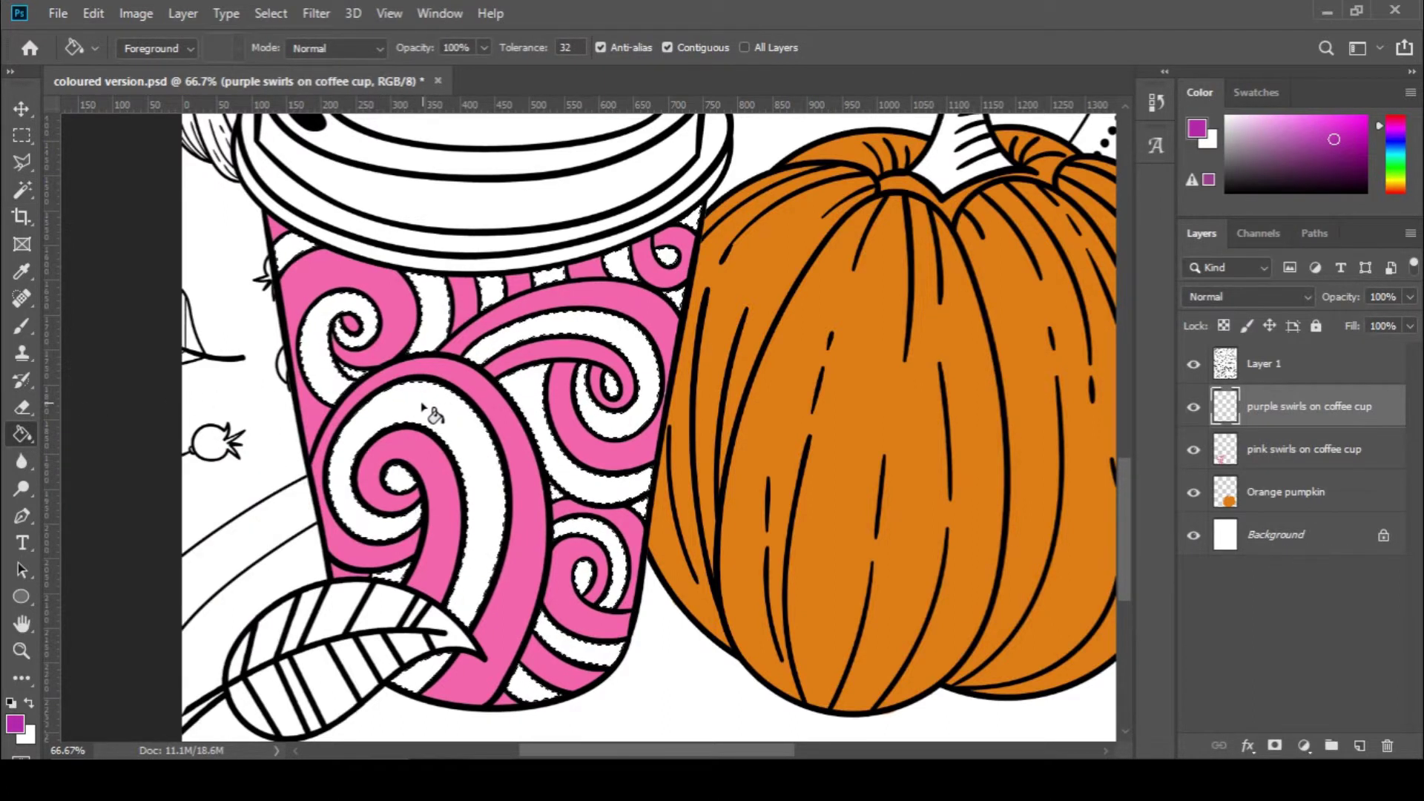
pyautogui.click(433, 414)
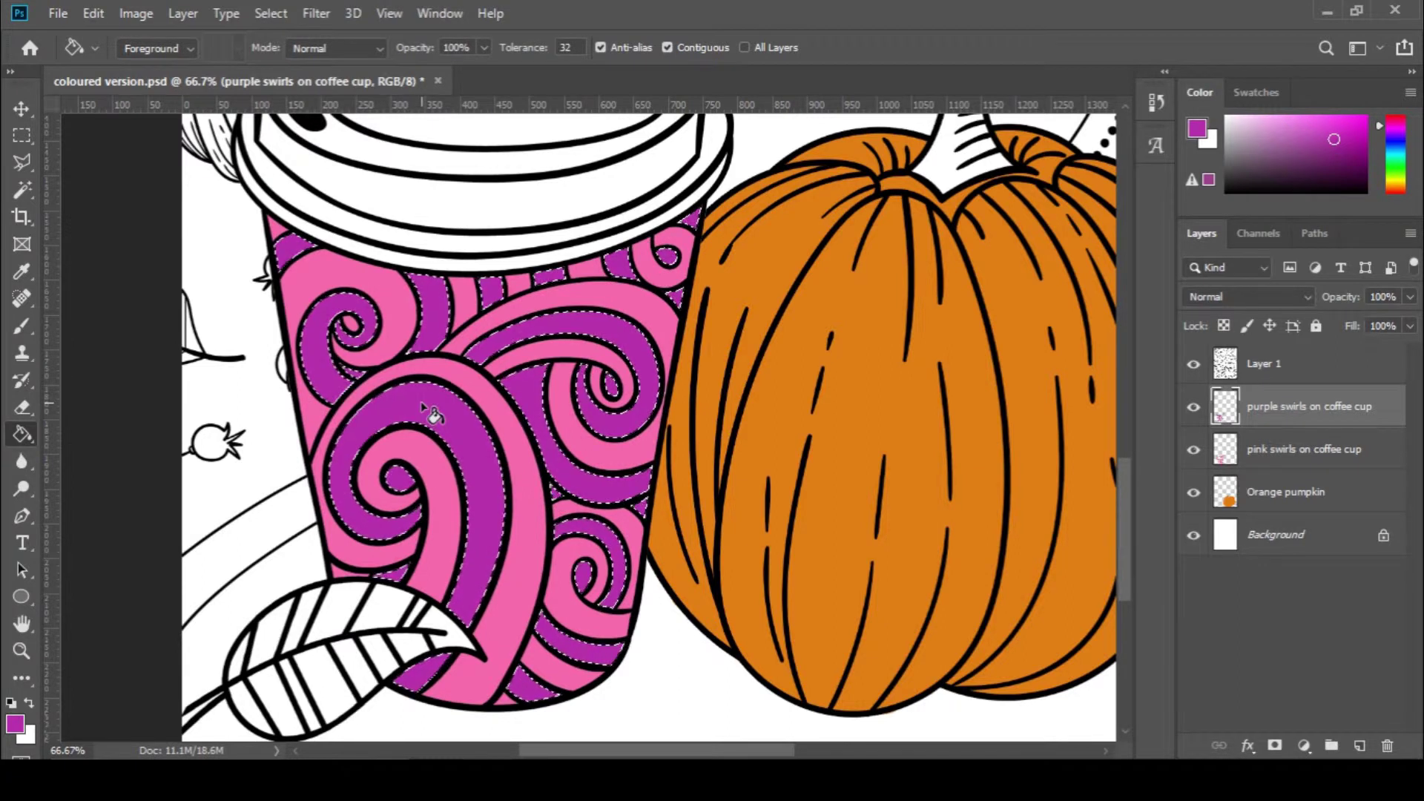
pyautogui.click(23, 139)
pyautogui.click(145, 190)
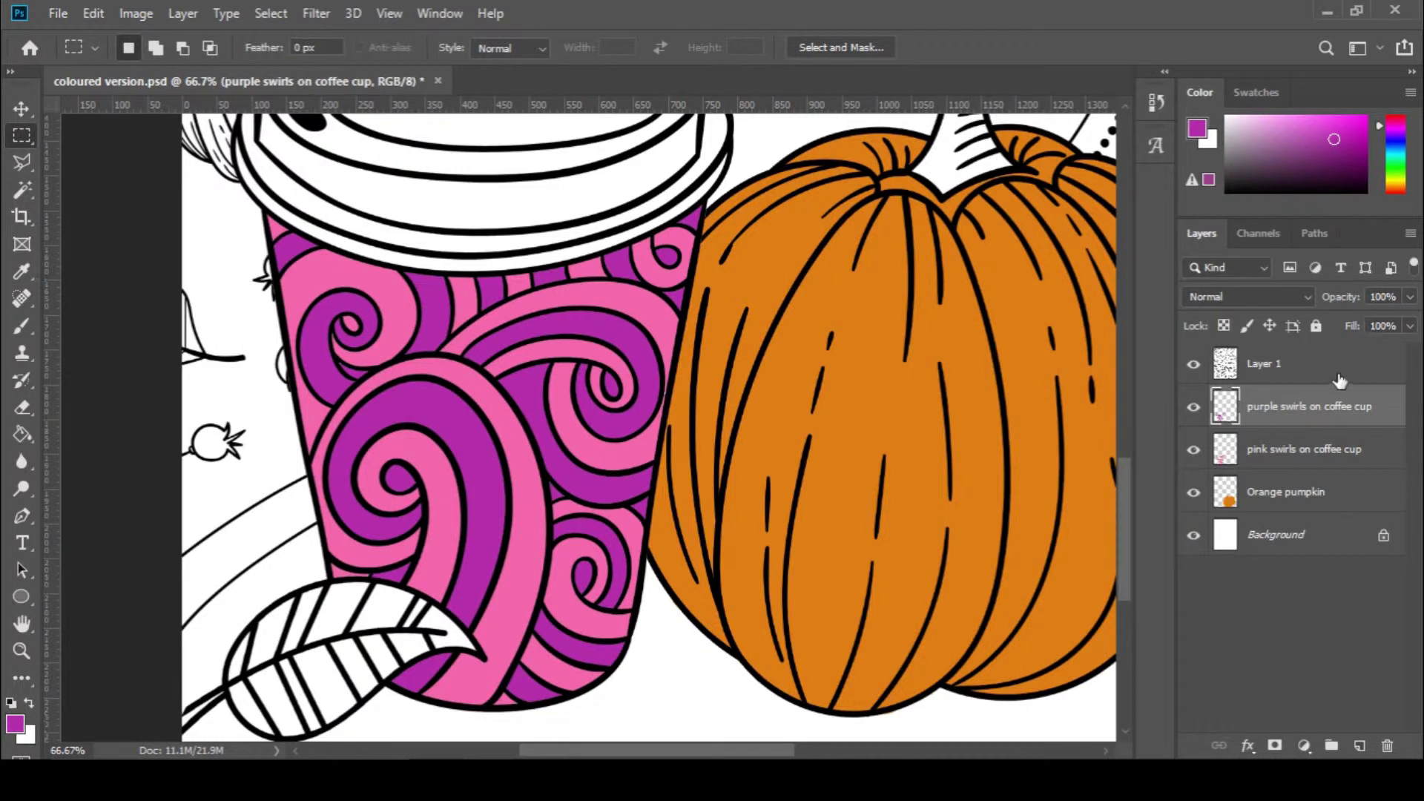
# Add an Inner Glow to the purple swirls layer with the Normal blend mode and 75% opacity
pyautogui.doubleClick(1390, 411)
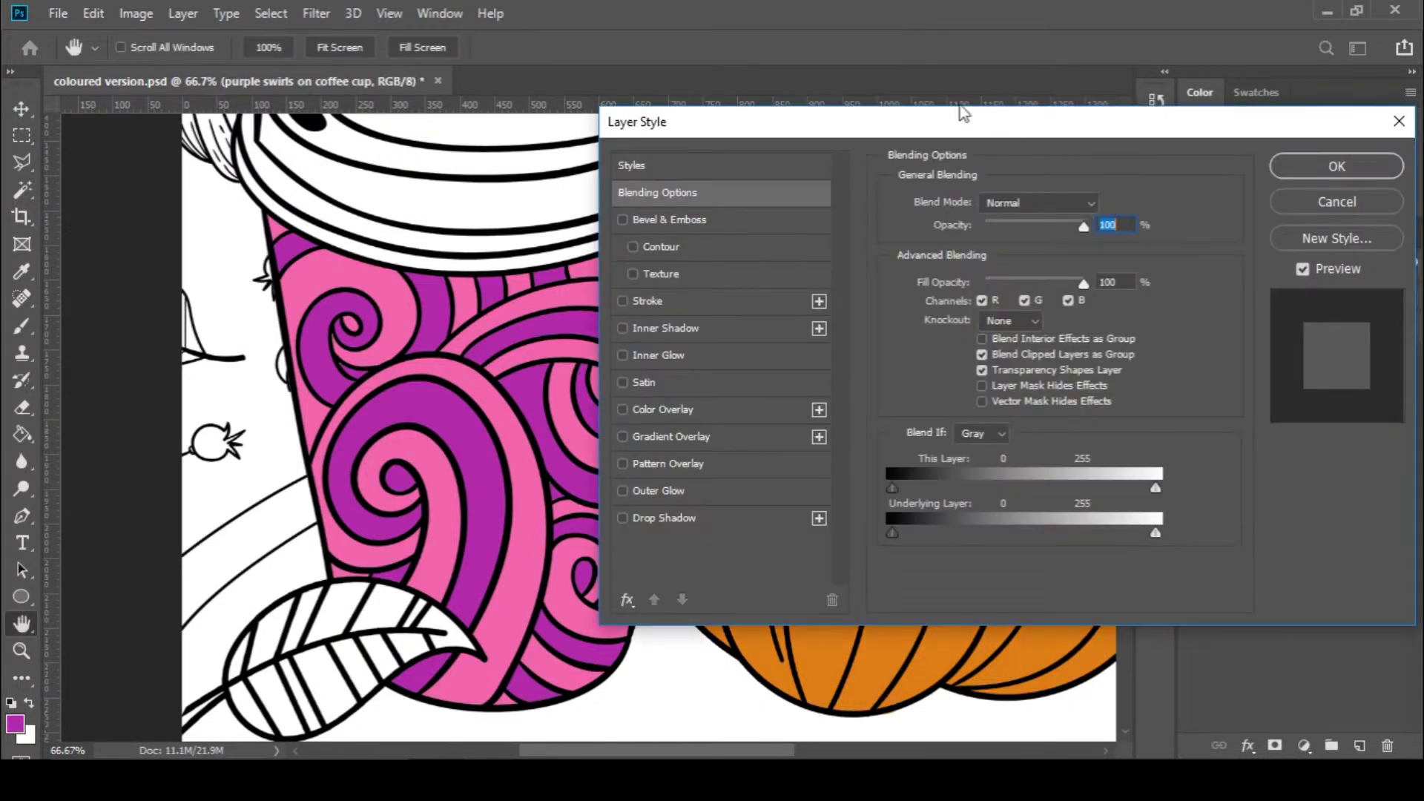
pyautogui.click(692, 356)
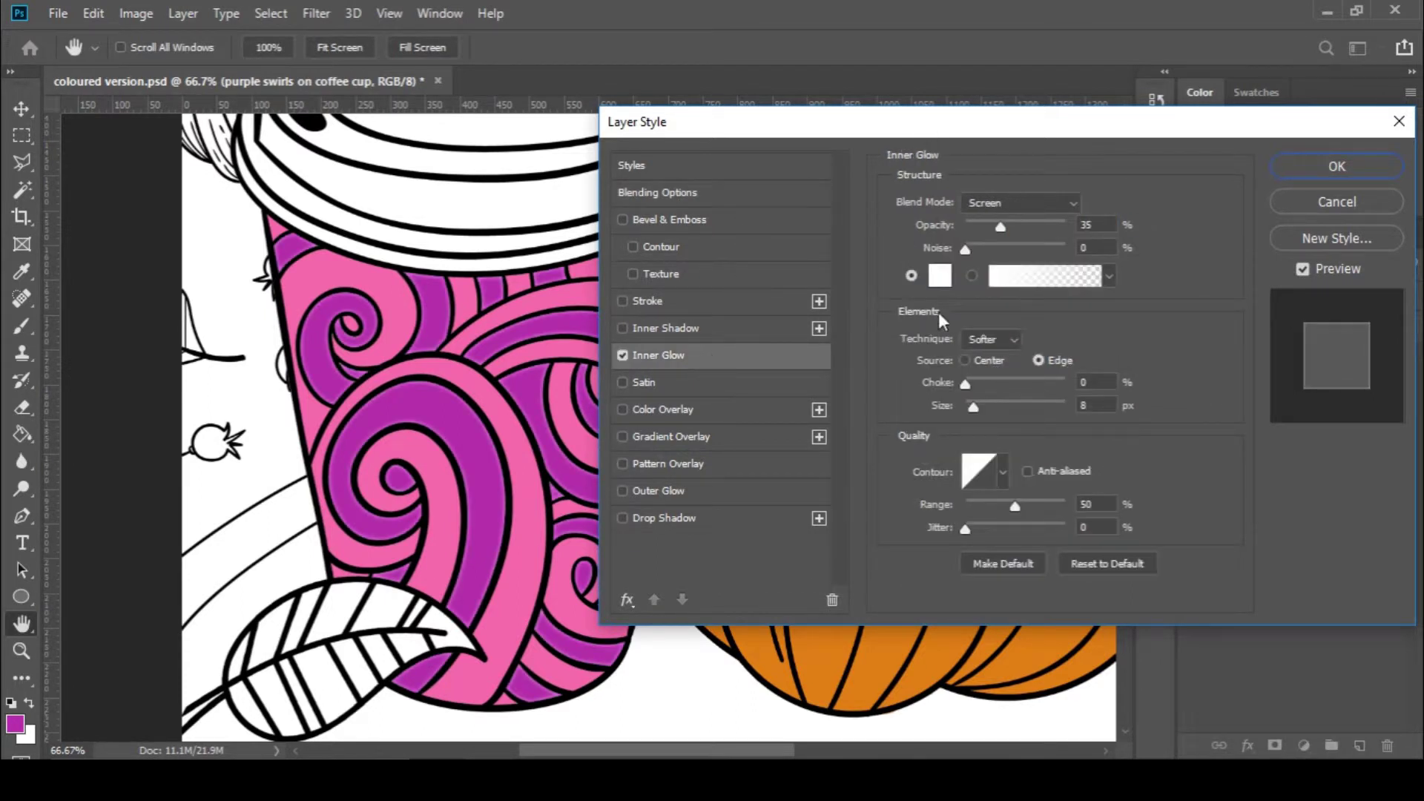
pyautogui.click(1004, 202)
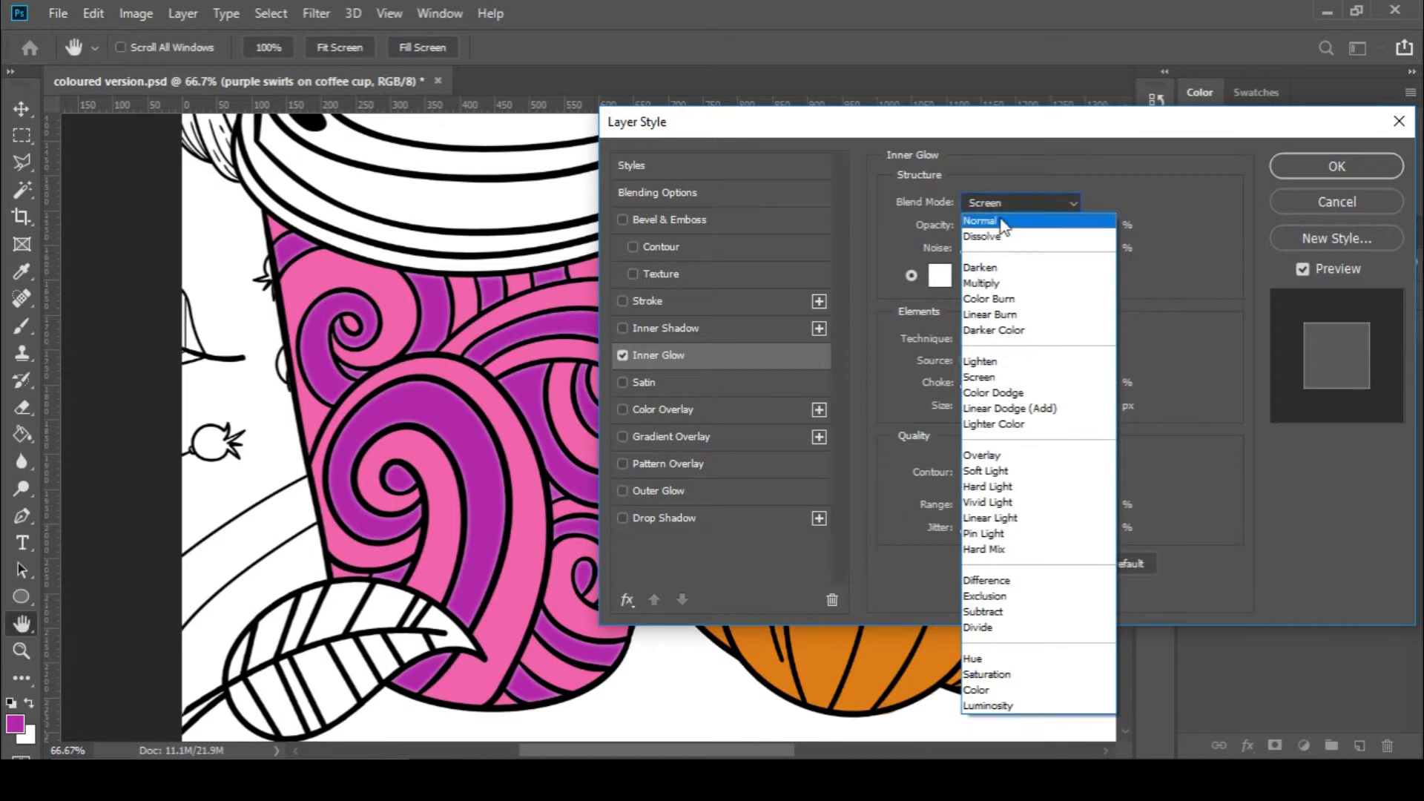
pyautogui.click(999, 219)
pyautogui.moveTo(999, 227); pyautogui.dragTo(1041, 225)
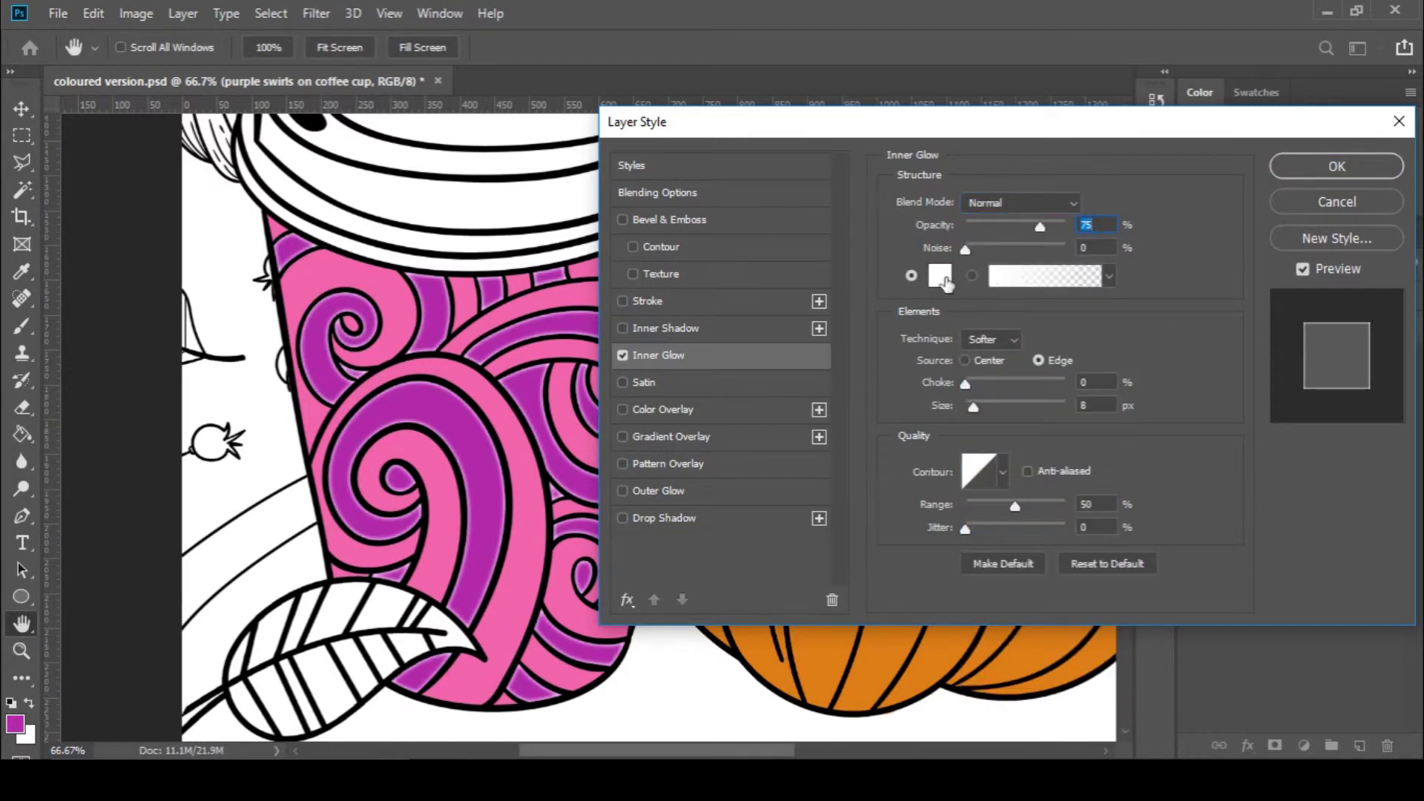
# Colour the inner glow a darker shade of the swirls' purple, 8e1287, and set its size to 32 px
pyautogui.click(940, 276)
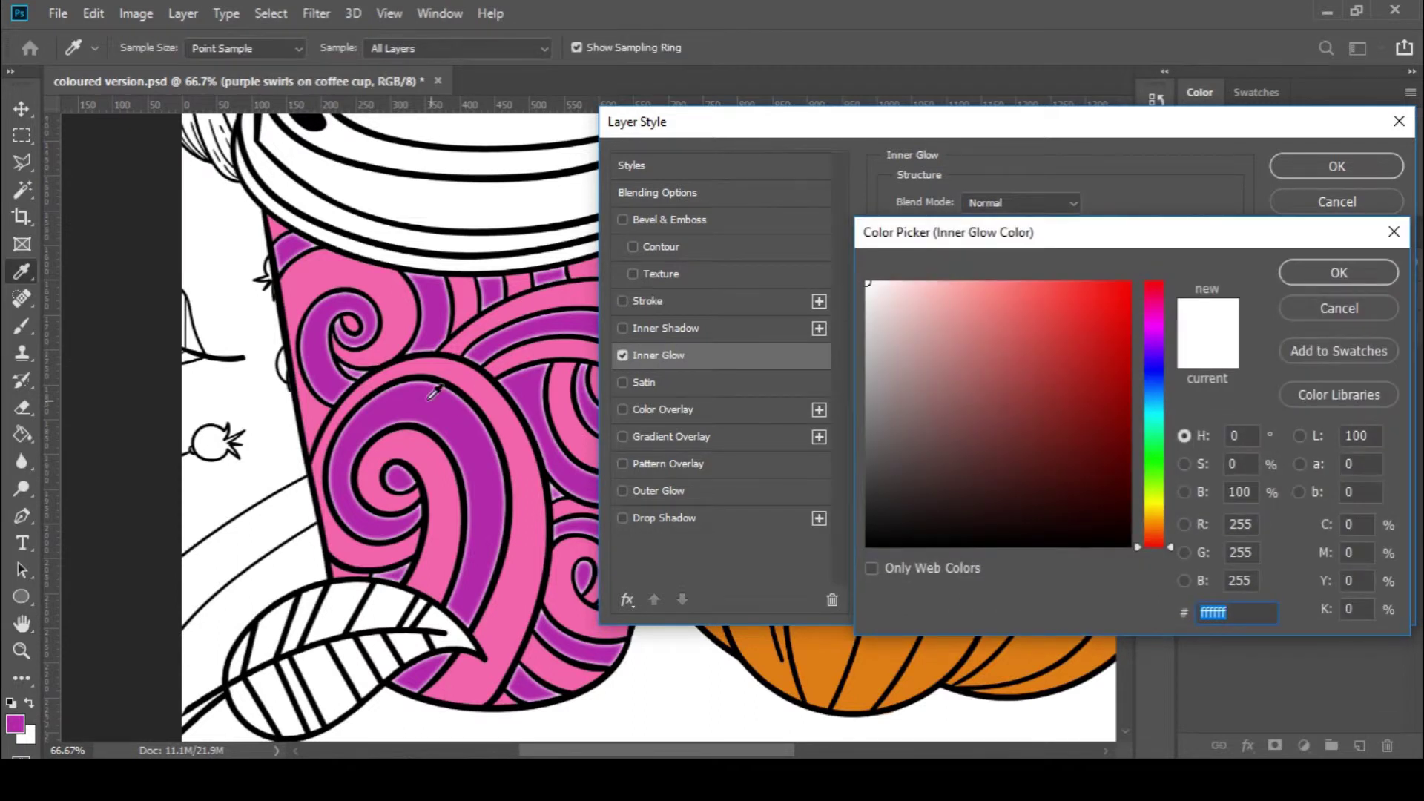
pyautogui.click(399, 408)
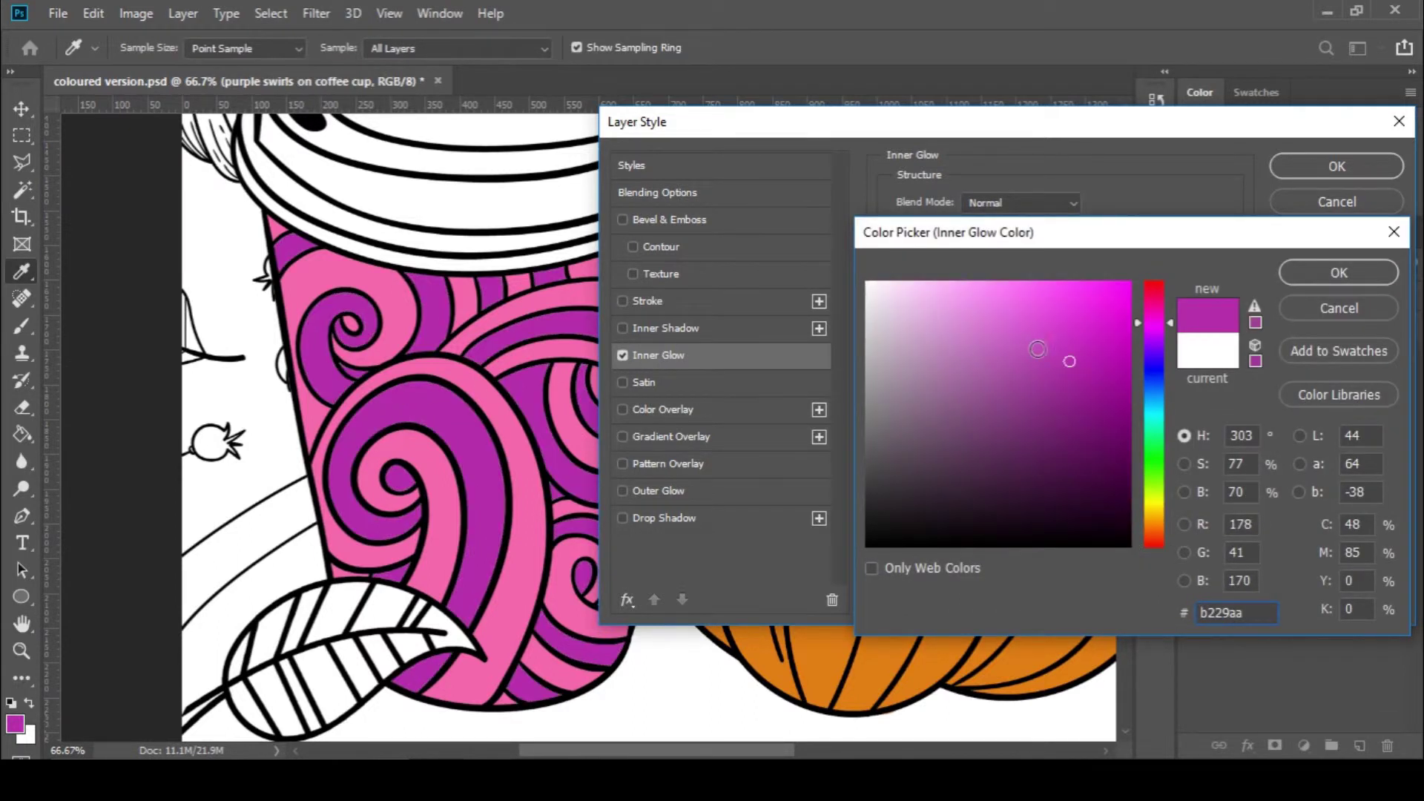
pyautogui.click(1100, 399)
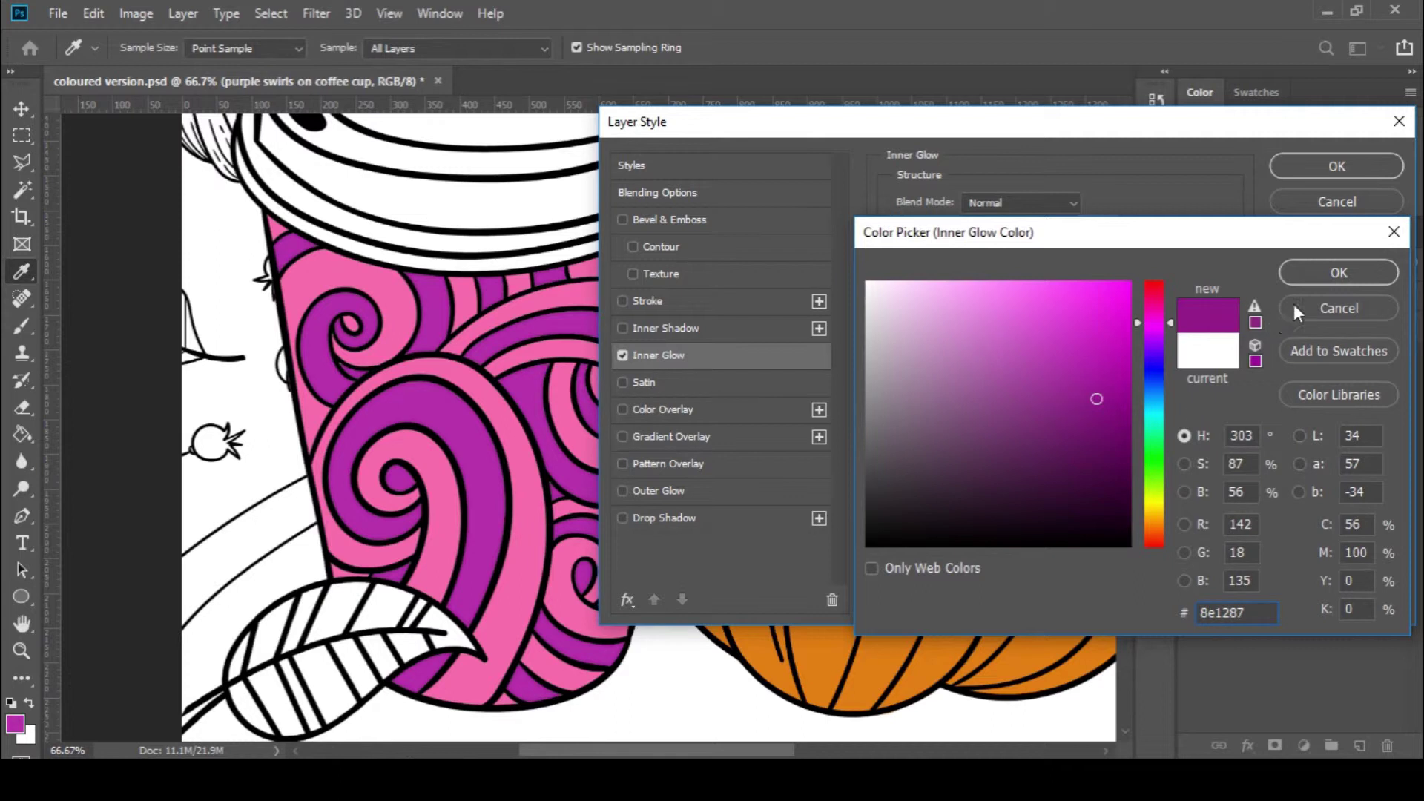
pyautogui.click(1306, 278)
pyautogui.moveTo(978, 409); pyautogui.dragTo(981, 410)
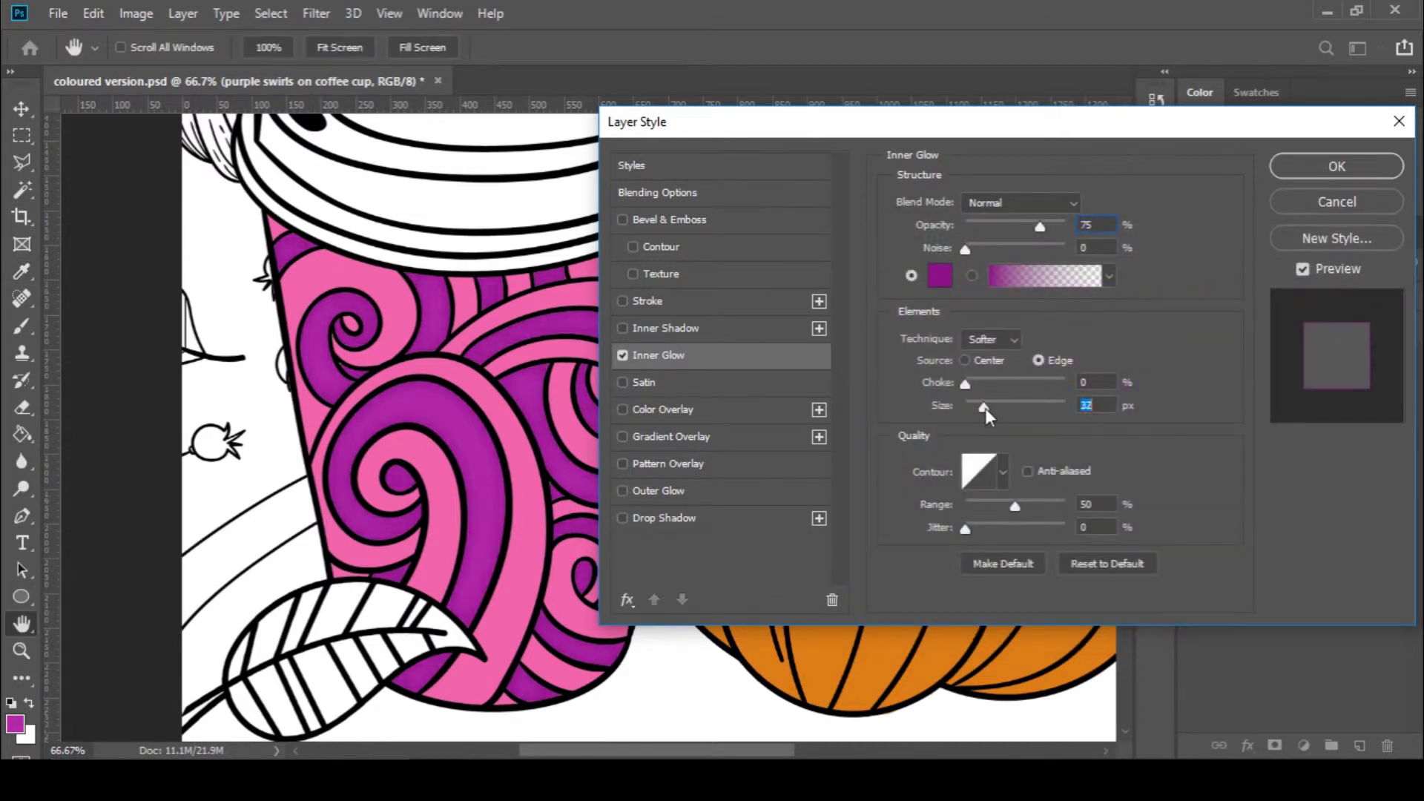
# Set the inner glow's opacity to 67% and deepen its colour to 720a6c
pyautogui.moveTo(1042, 228); pyautogui.dragTo(1049, 229)
pyautogui.click(941, 276)
pyautogui.moveTo(1104, 422); pyautogui.dragTo(1107, 428)
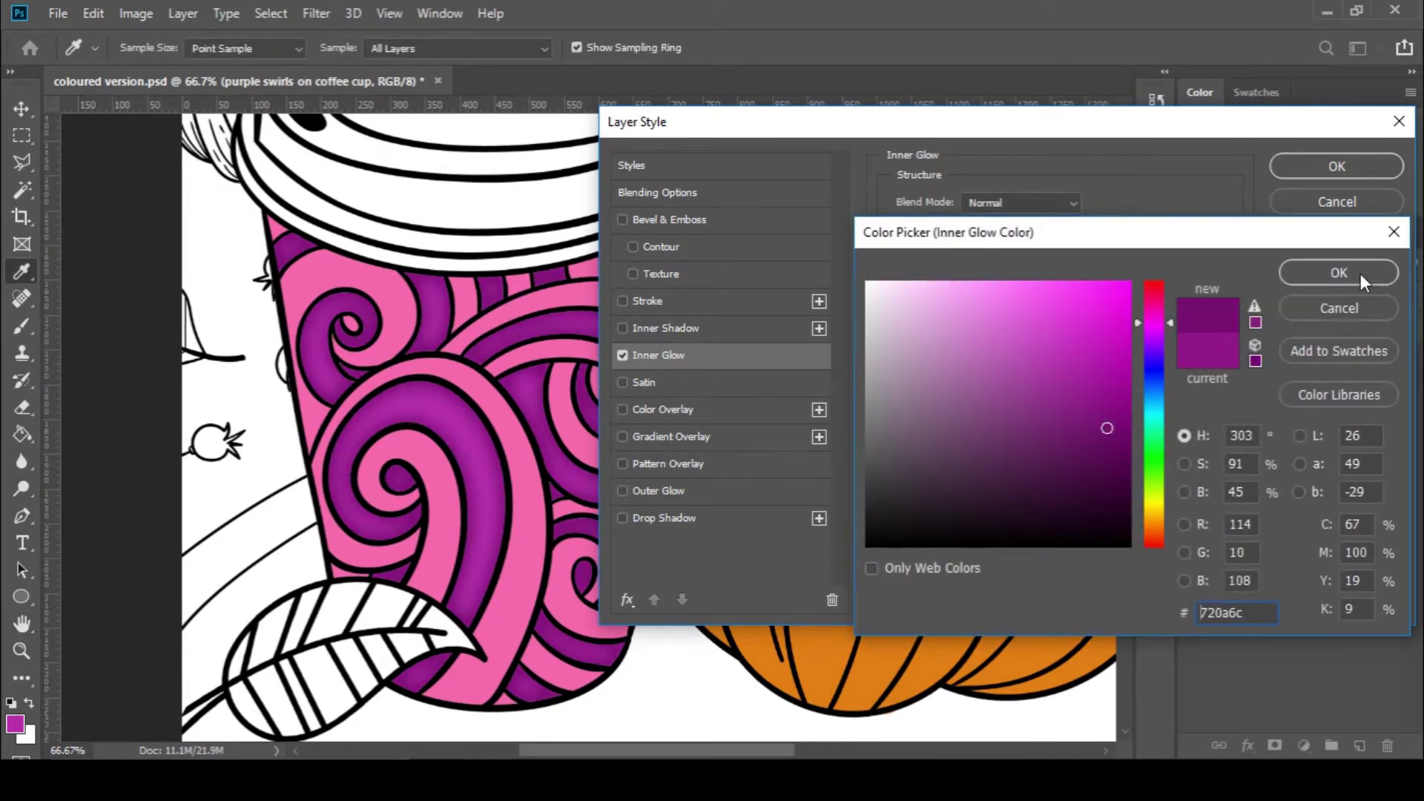
pyautogui.click(1338, 273)
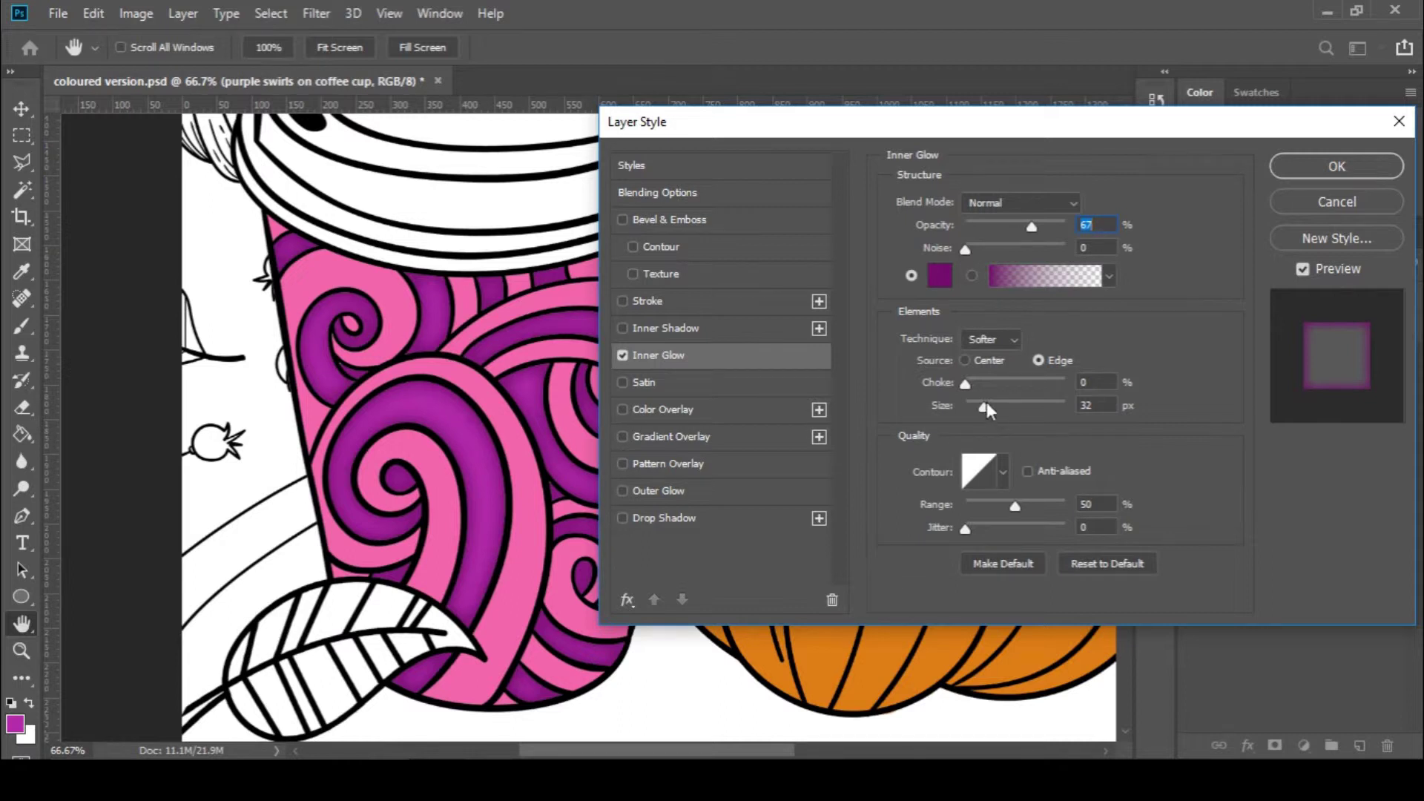
# Apply the inner glow to the purple swirls layer and toggle its effects off and on to compare the shading
pyautogui.click(1292, 168)
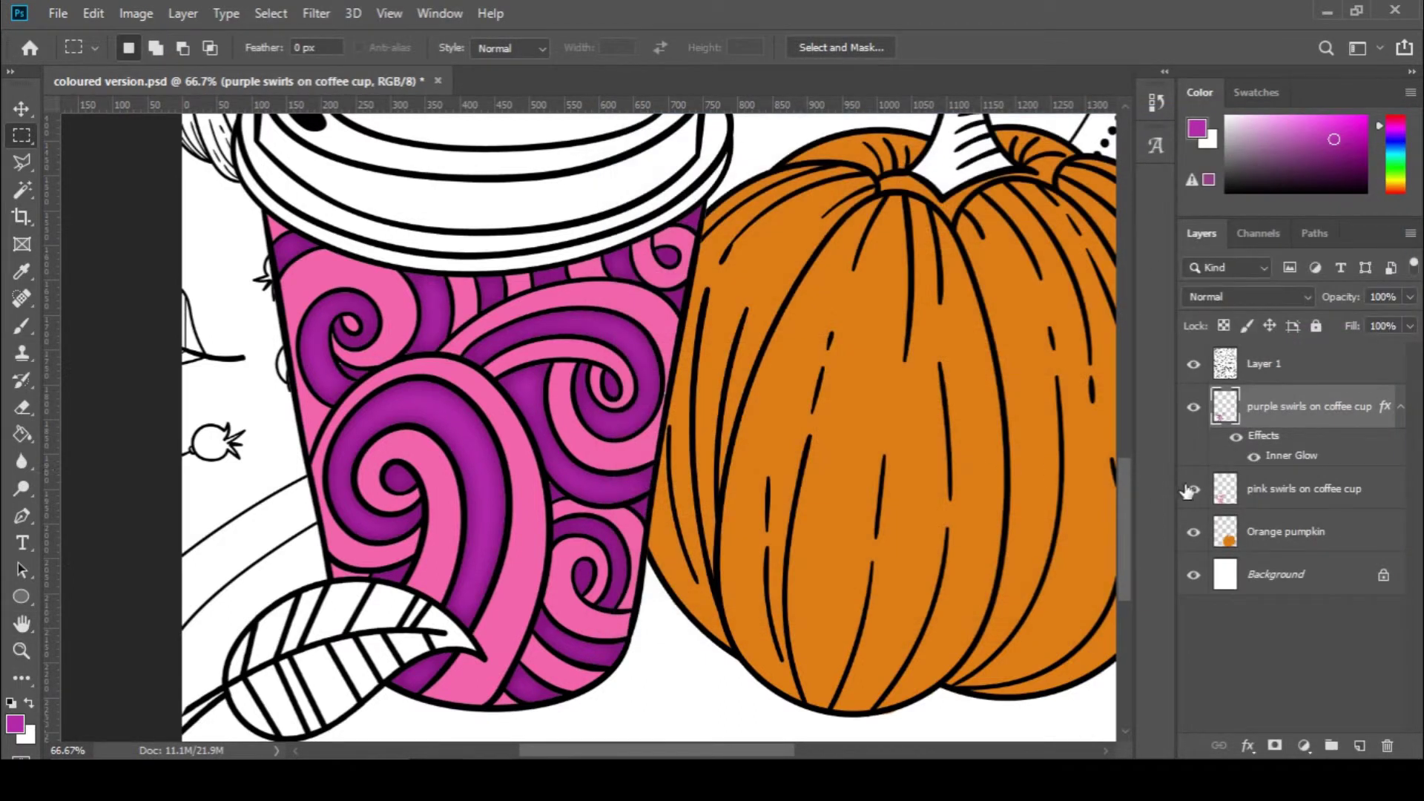
pyautogui.click(1234, 439)
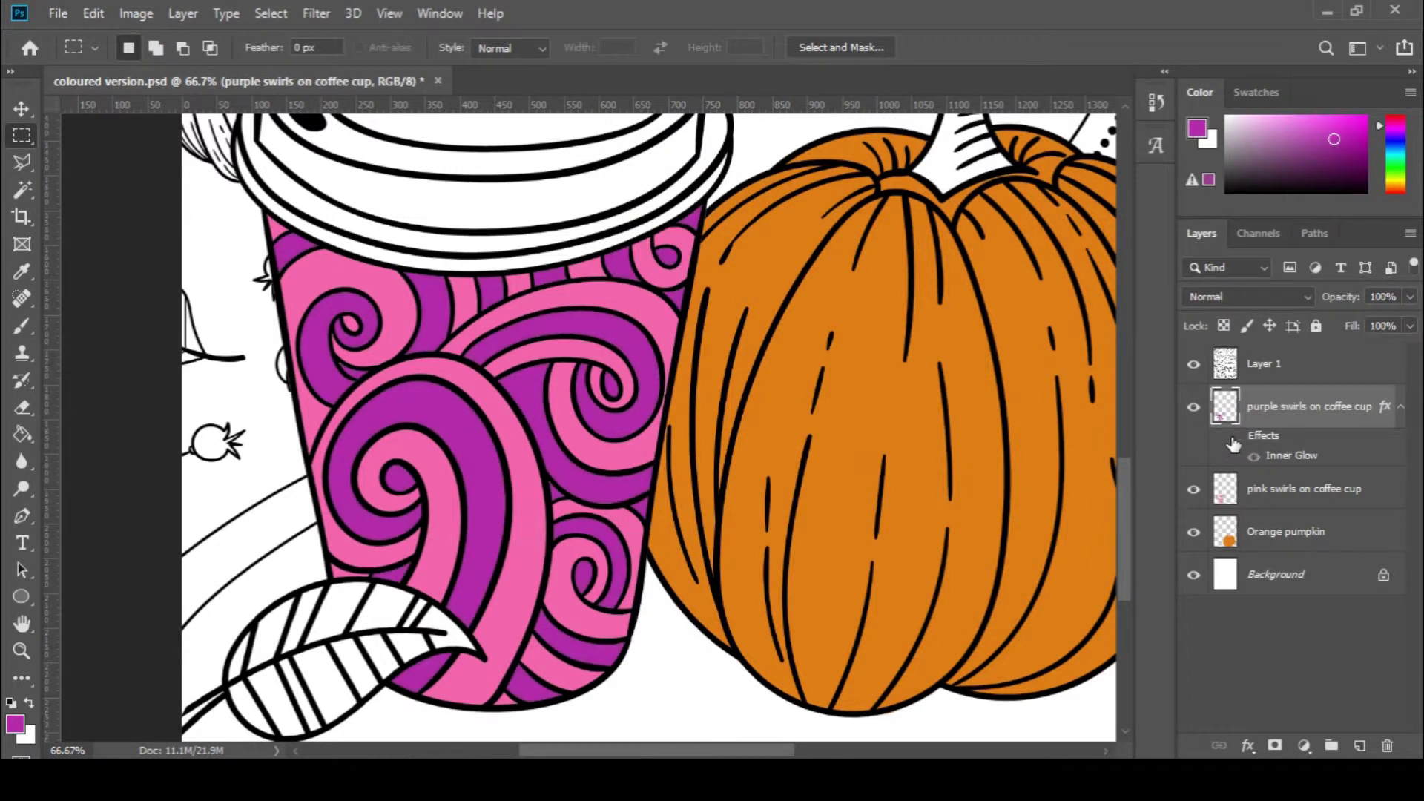
pyautogui.click(1234, 442)
pyautogui.click(1234, 441)
pyautogui.click(1235, 440)
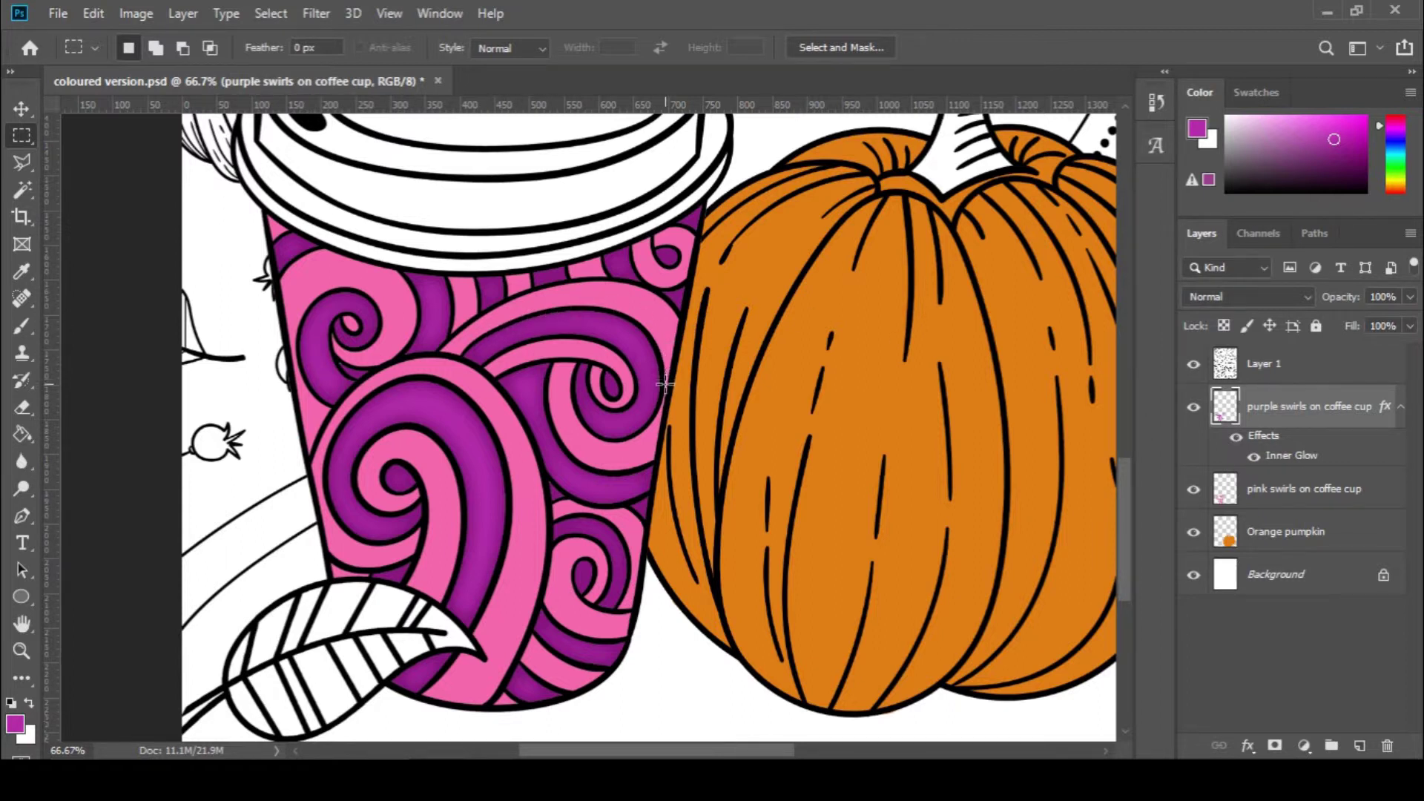
pyautogui.moveTo(748, 754); pyautogui.dragTo(829, 754)
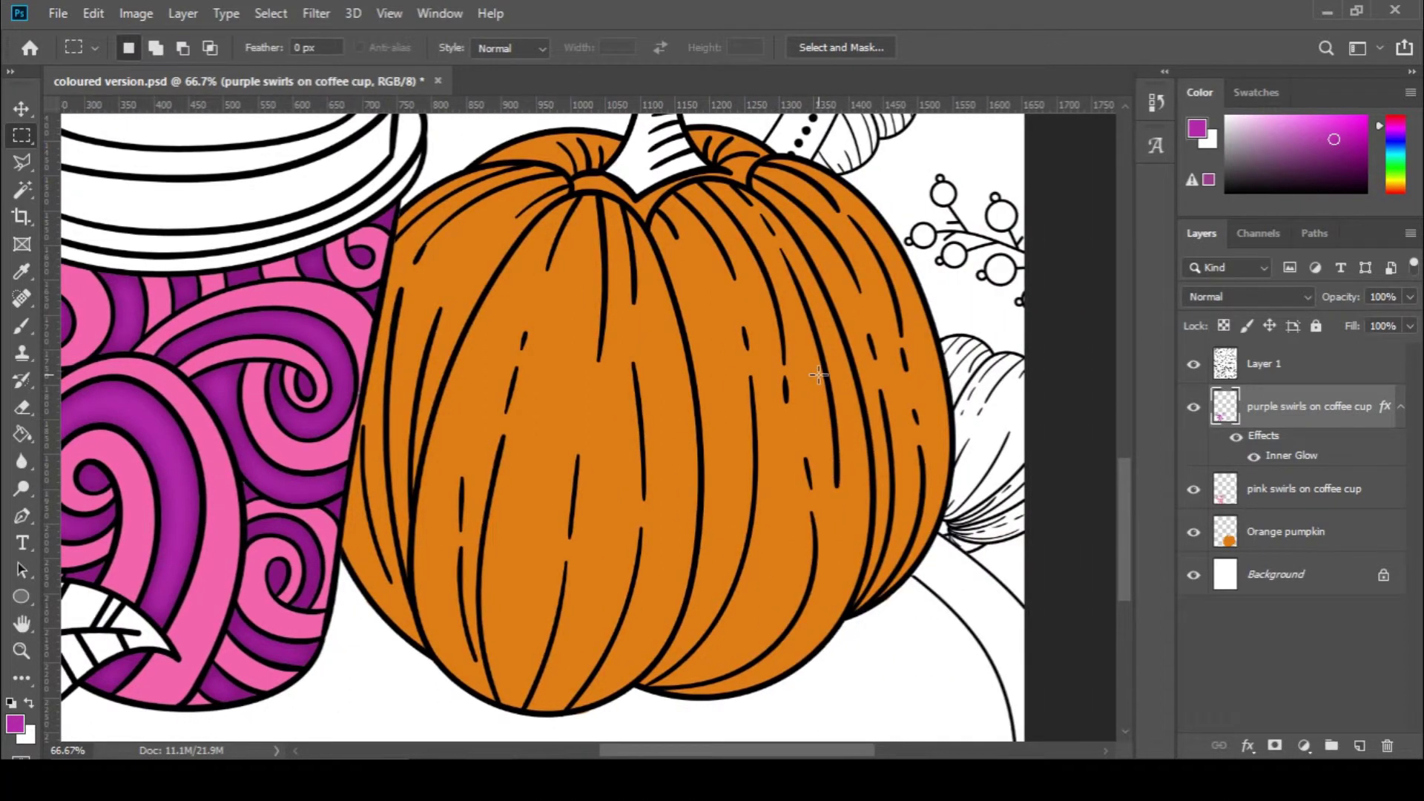
pyautogui.scroll(1, 819, 374)
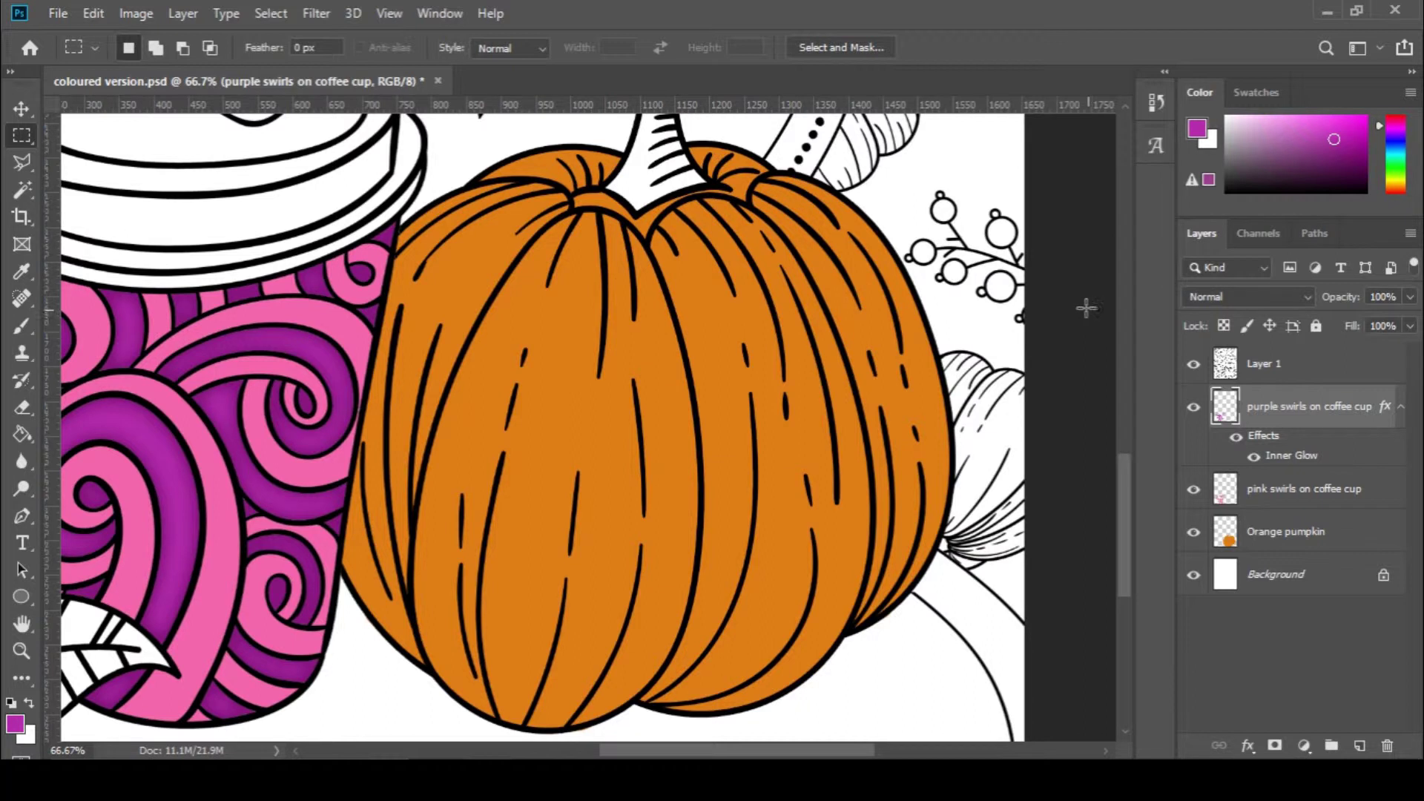
pyautogui.click(1381, 539)
pyautogui.doubleClick(1381, 540)
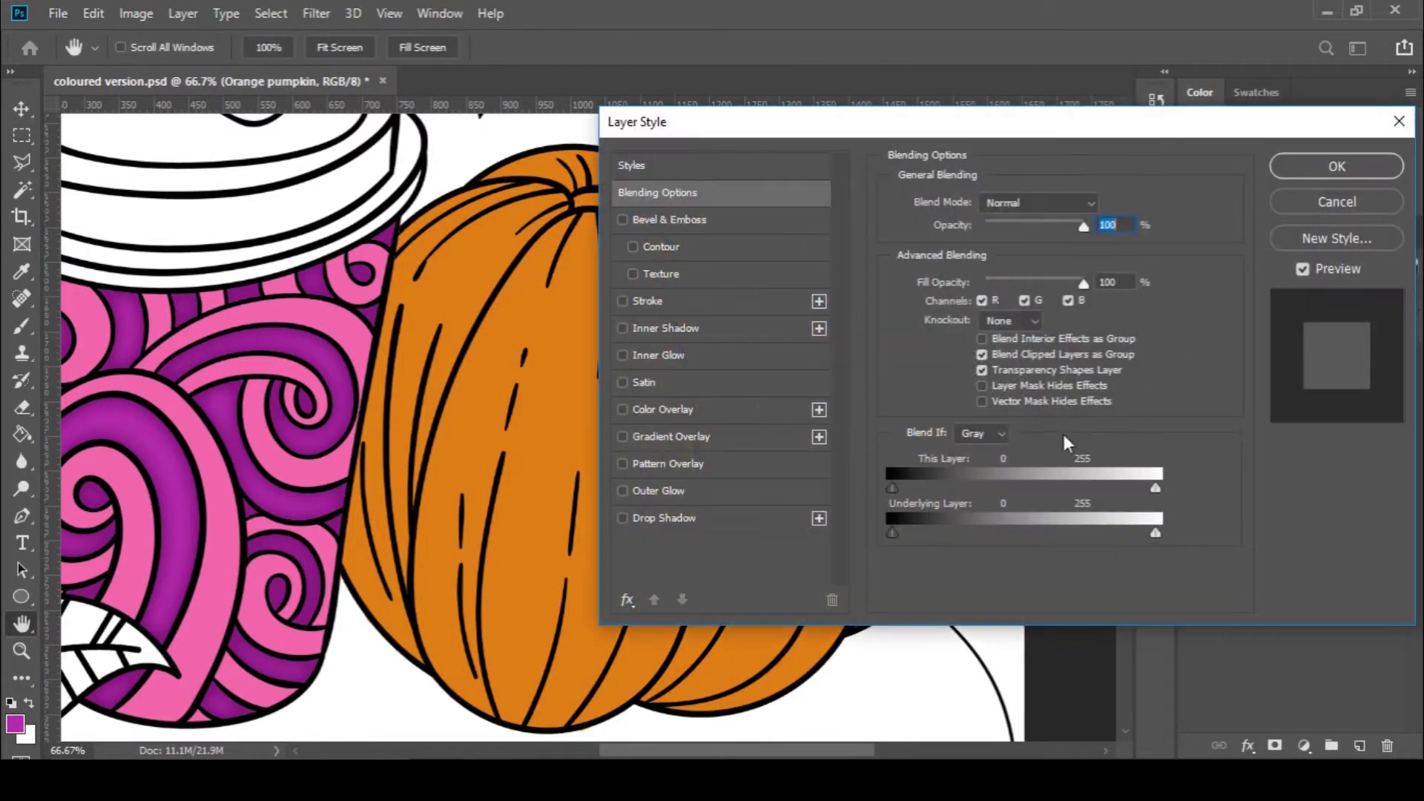
pyautogui.click(704, 359)
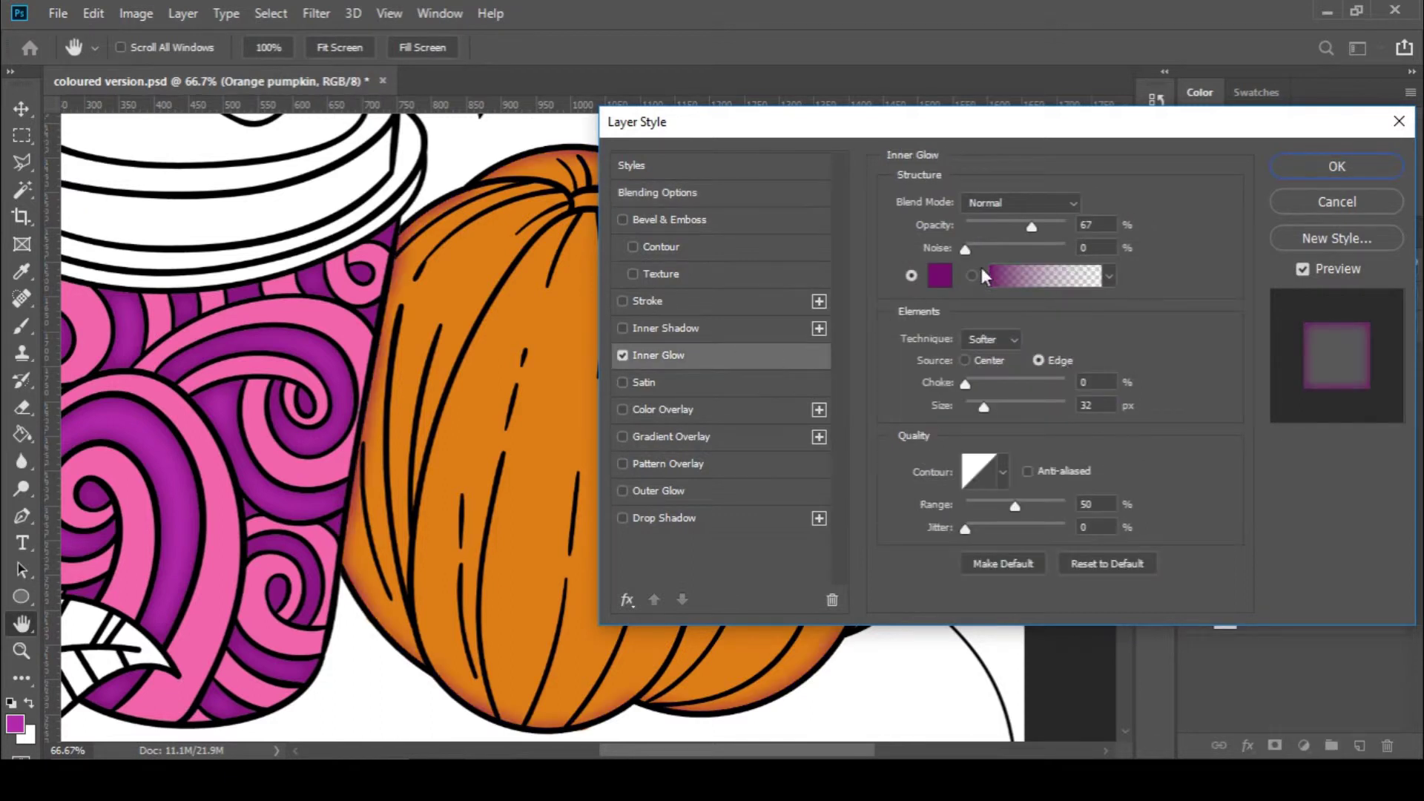
pyautogui.click(932, 281)
pyautogui.click(579, 310)
pyautogui.click(1113, 414)
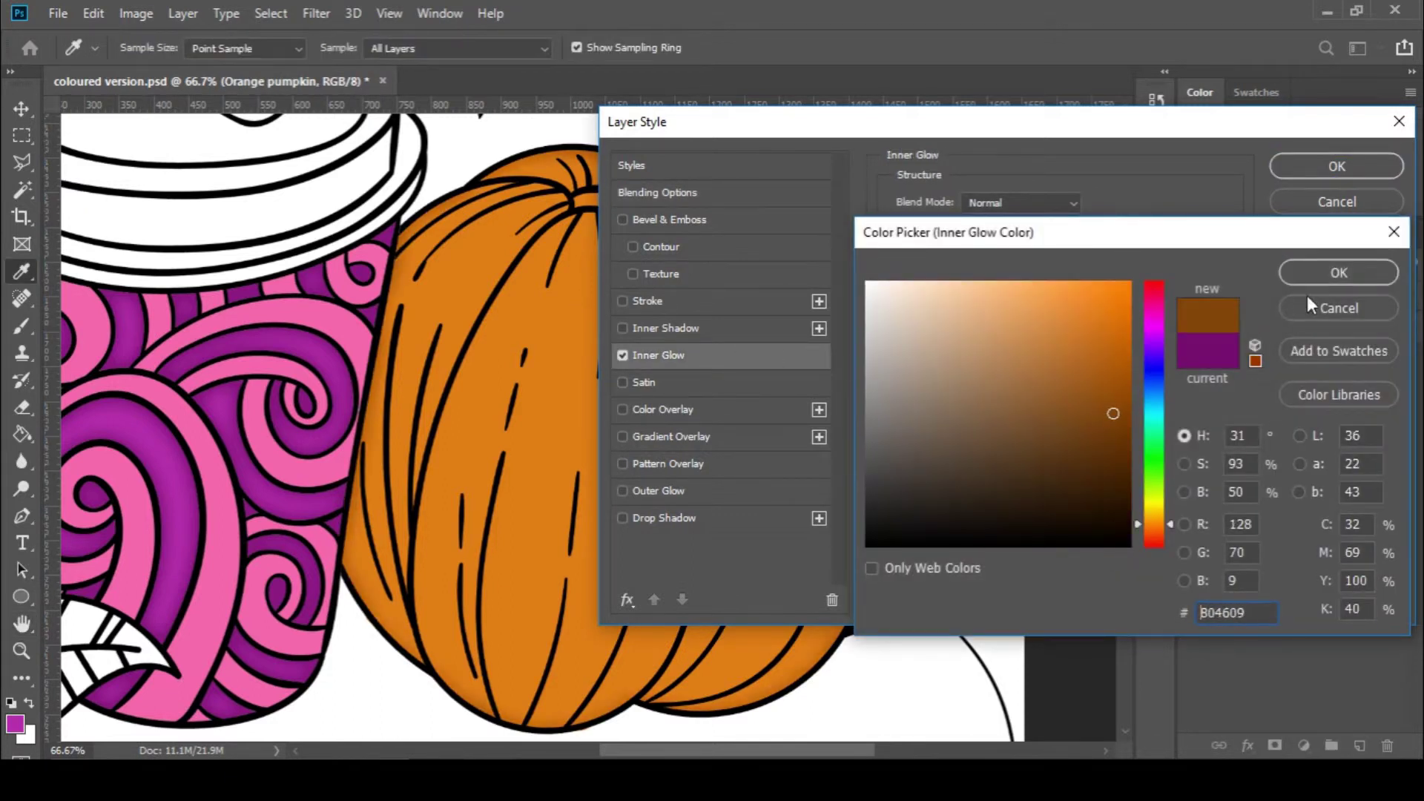
pyautogui.click(1318, 277)
pyautogui.click(1052, 229)
pyautogui.click(991, 404)
pyautogui.moveTo(870, 133); pyautogui.dragTo(1256, 210)
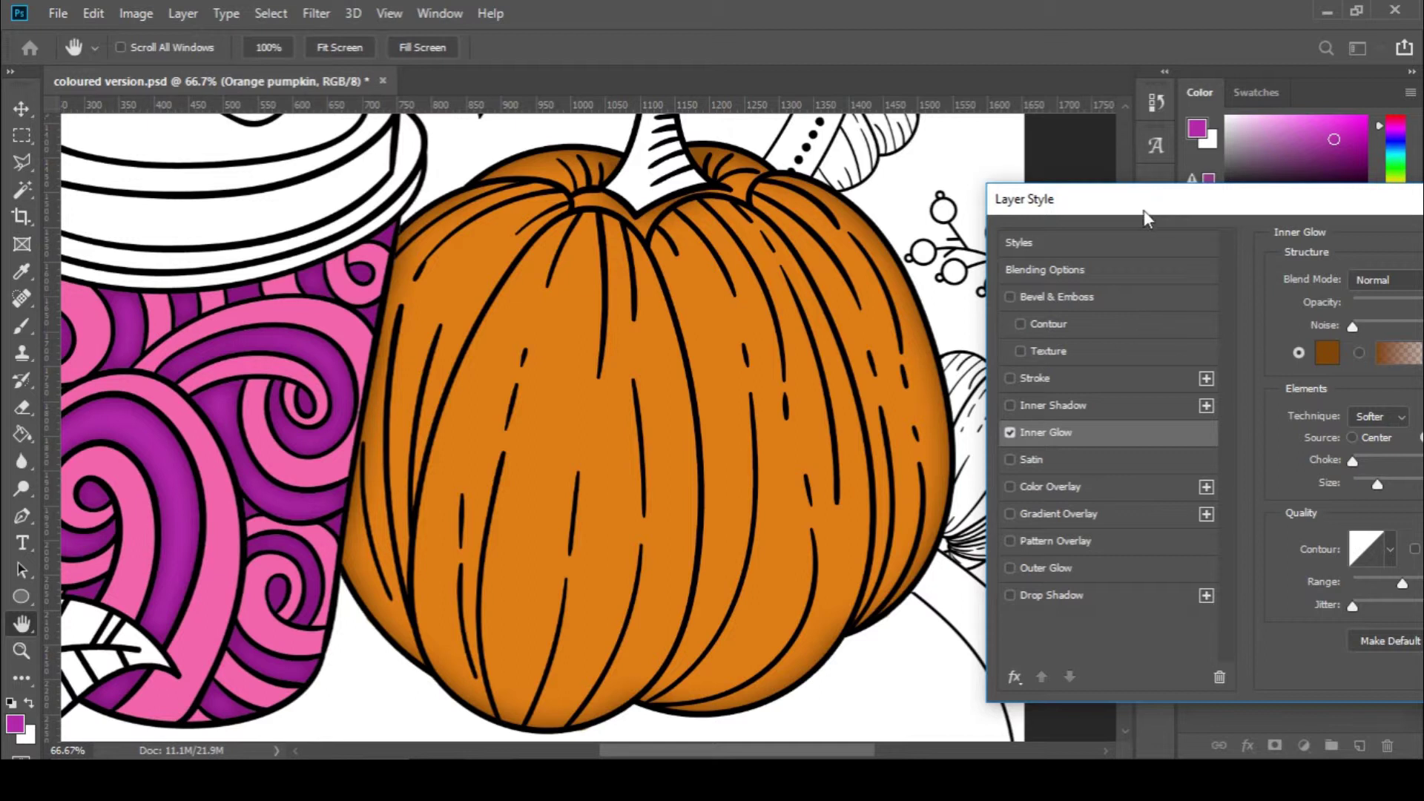
pyautogui.moveTo(1146, 213); pyautogui.dragTo(449, 270)
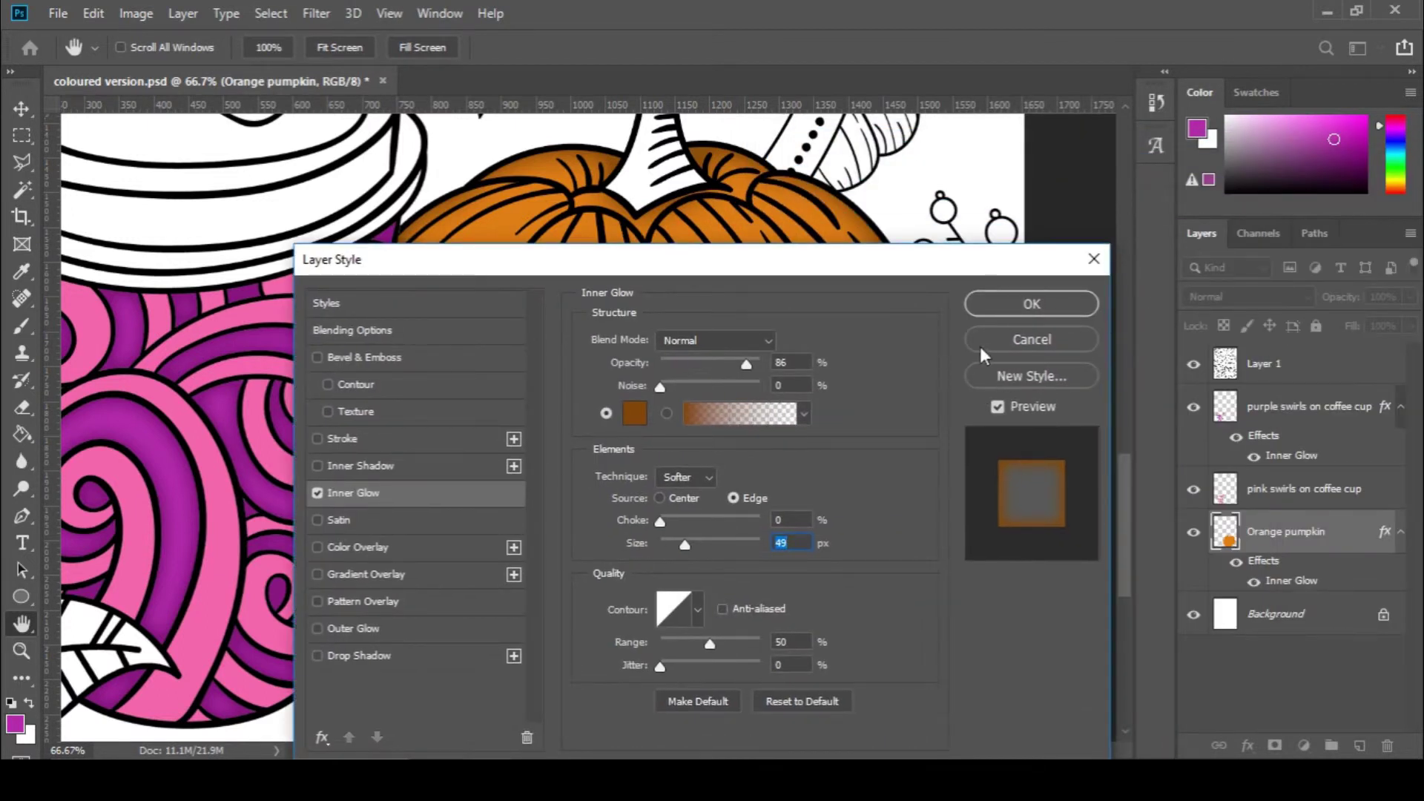
pyautogui.click(998, 338)
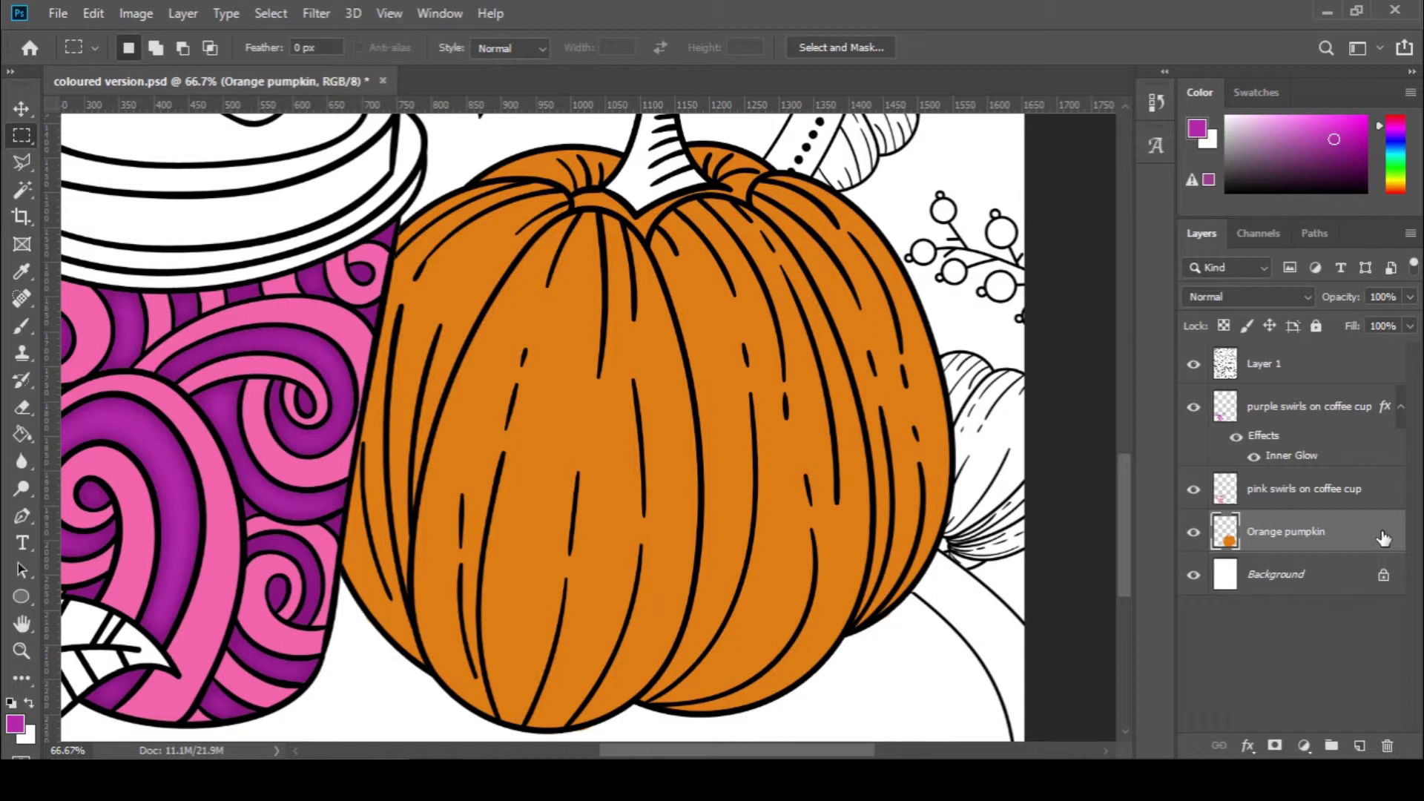
# Create a new layer named "Orange pumpkin shading" directly above the Orange pumpkin layer
pyautogui.hotkey('ctrl', 'shift', 'n')
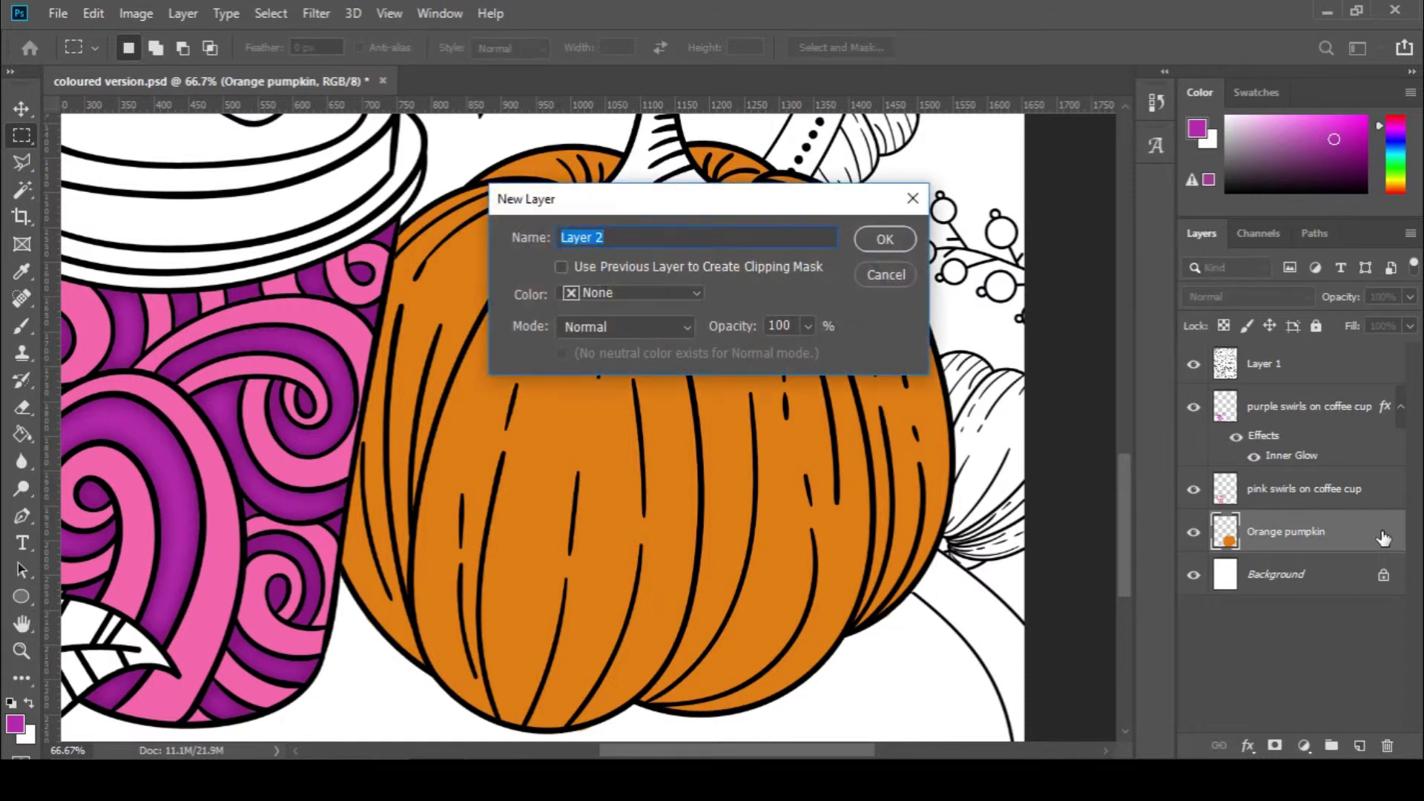
pyautogui.press('Return')
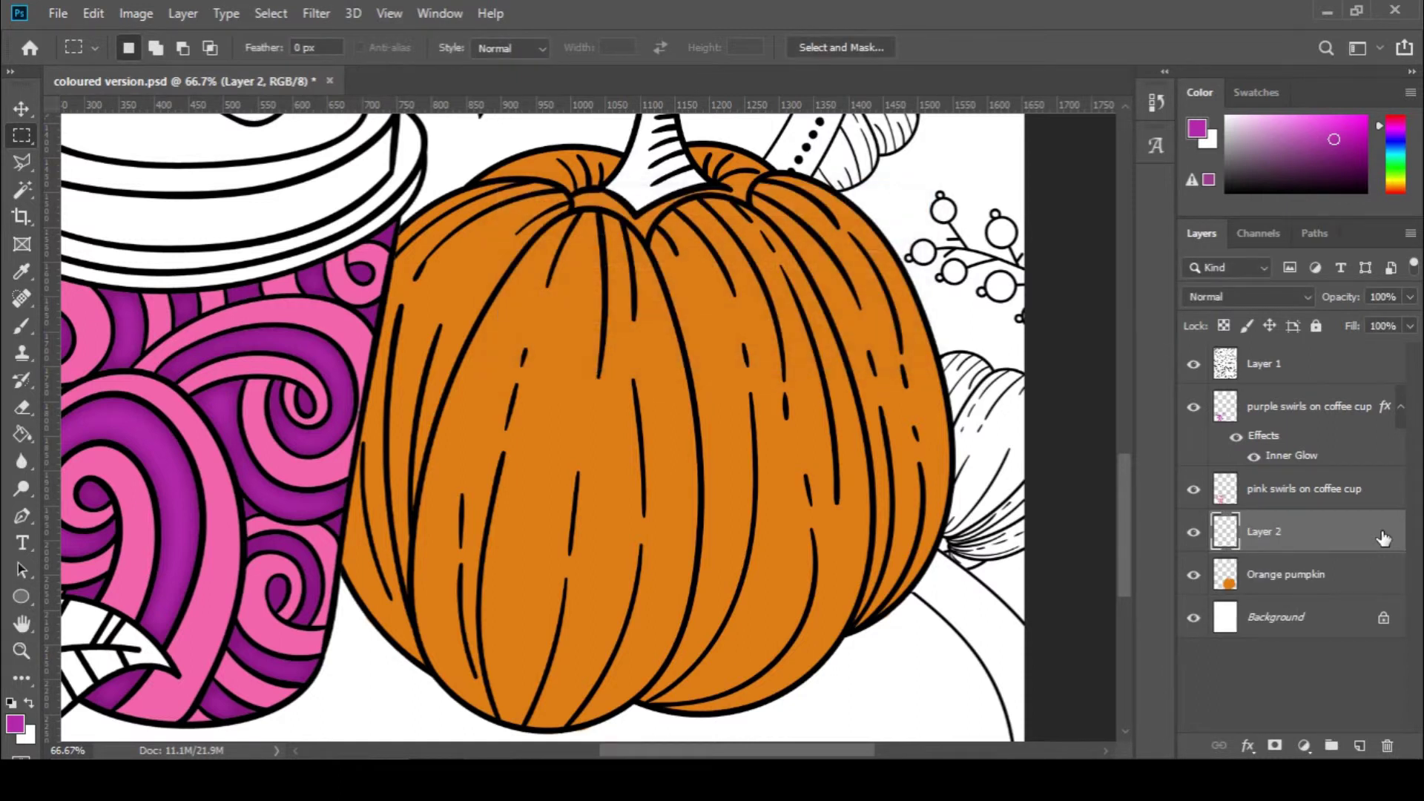
pyautogui.doubleClick(1266, 535)
pyautogui.write('Orange pumpkin shading')
pyautogui.press('Return')
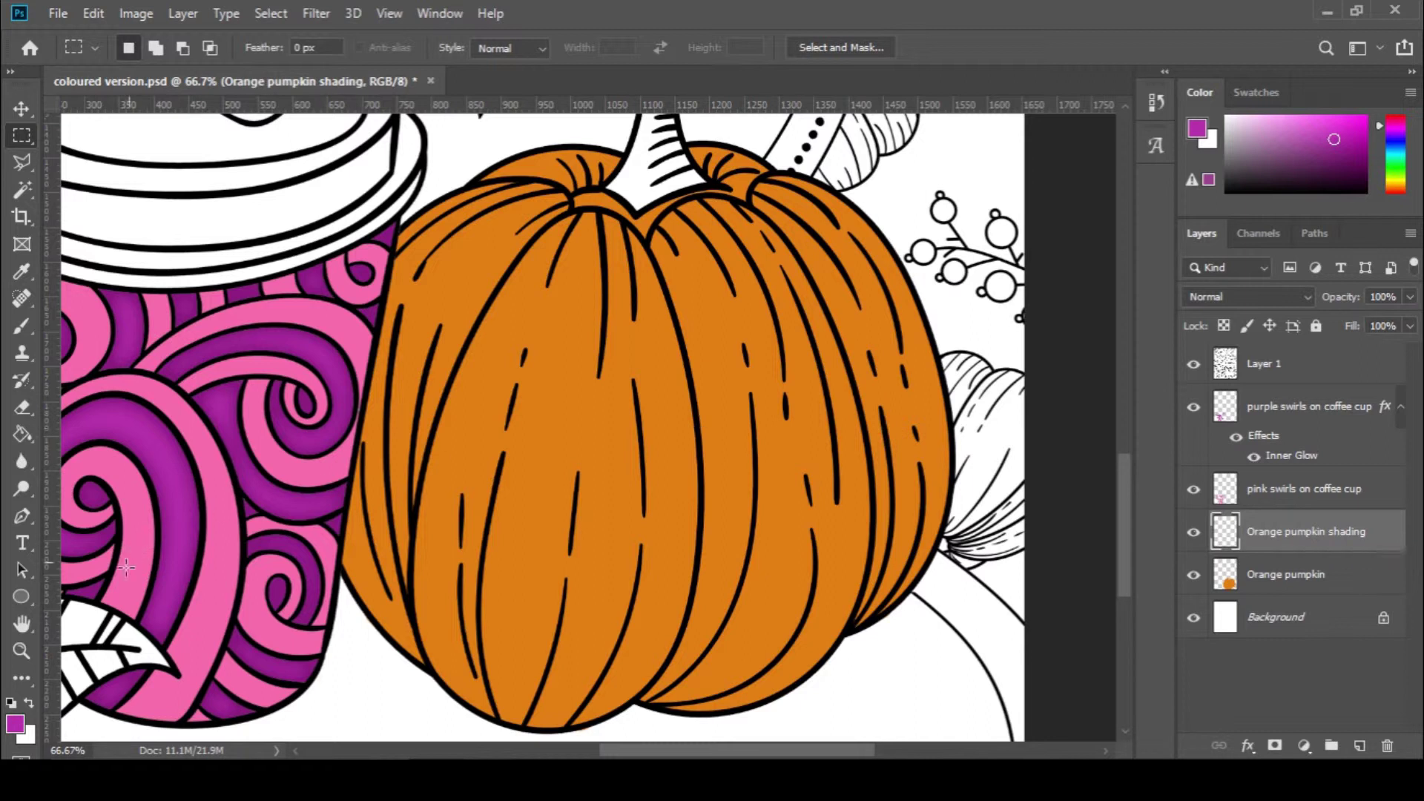
# Sample the pumpkin's orange and set the foreground colour to a darker shade of it, c66b09
pyautogui.click(15, 723)
pyautogui.click(571, 343)
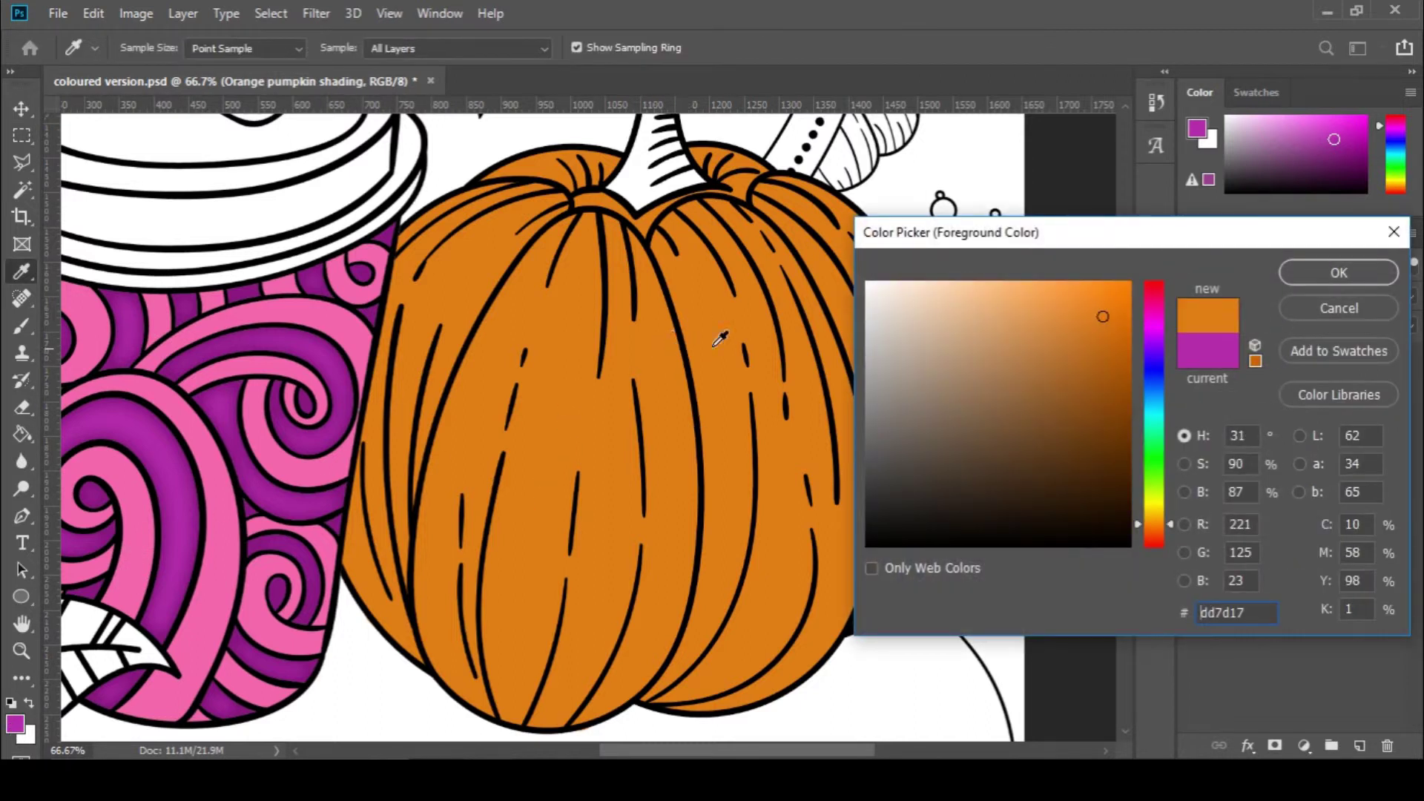
pyautogui.click(1122, 345)
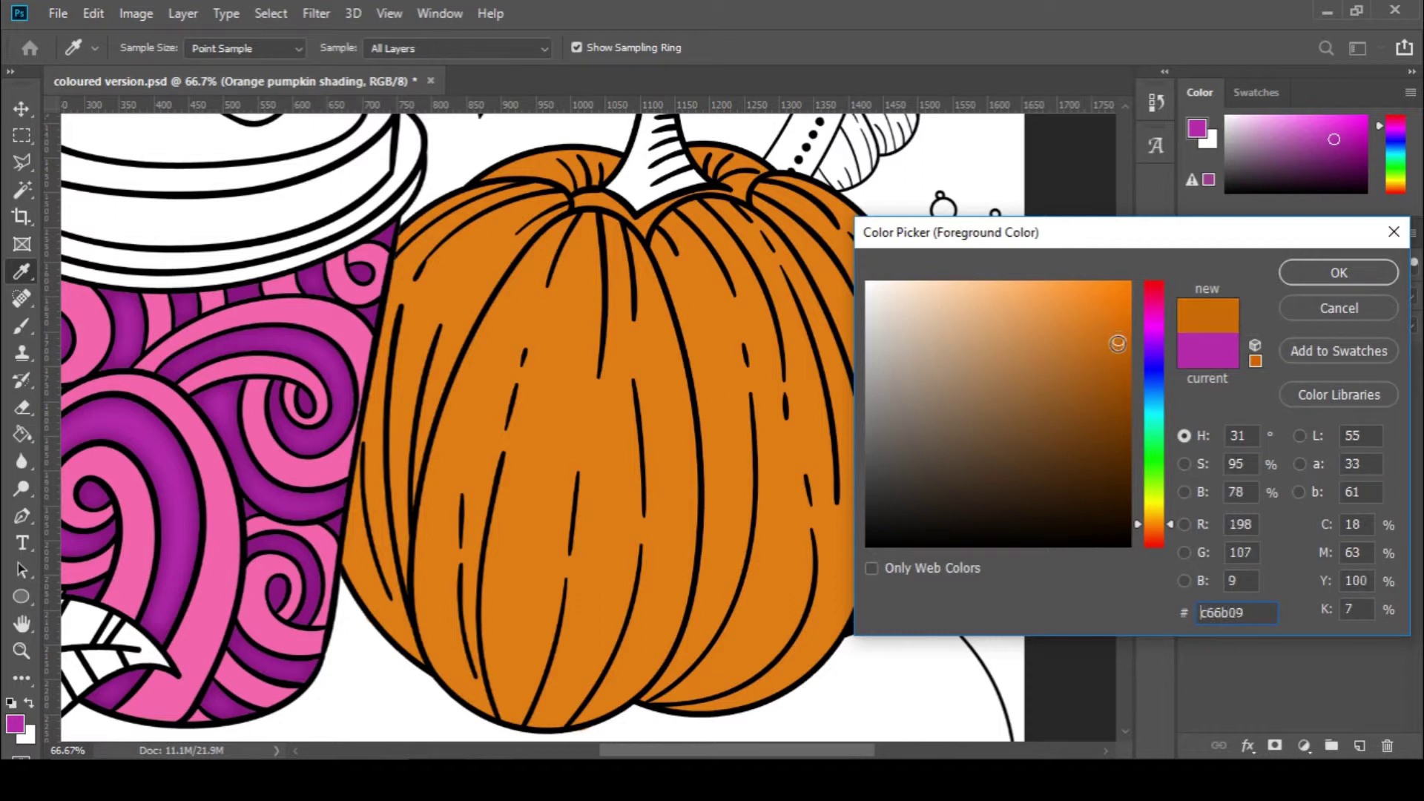
pyautogui.click(1289, 274)
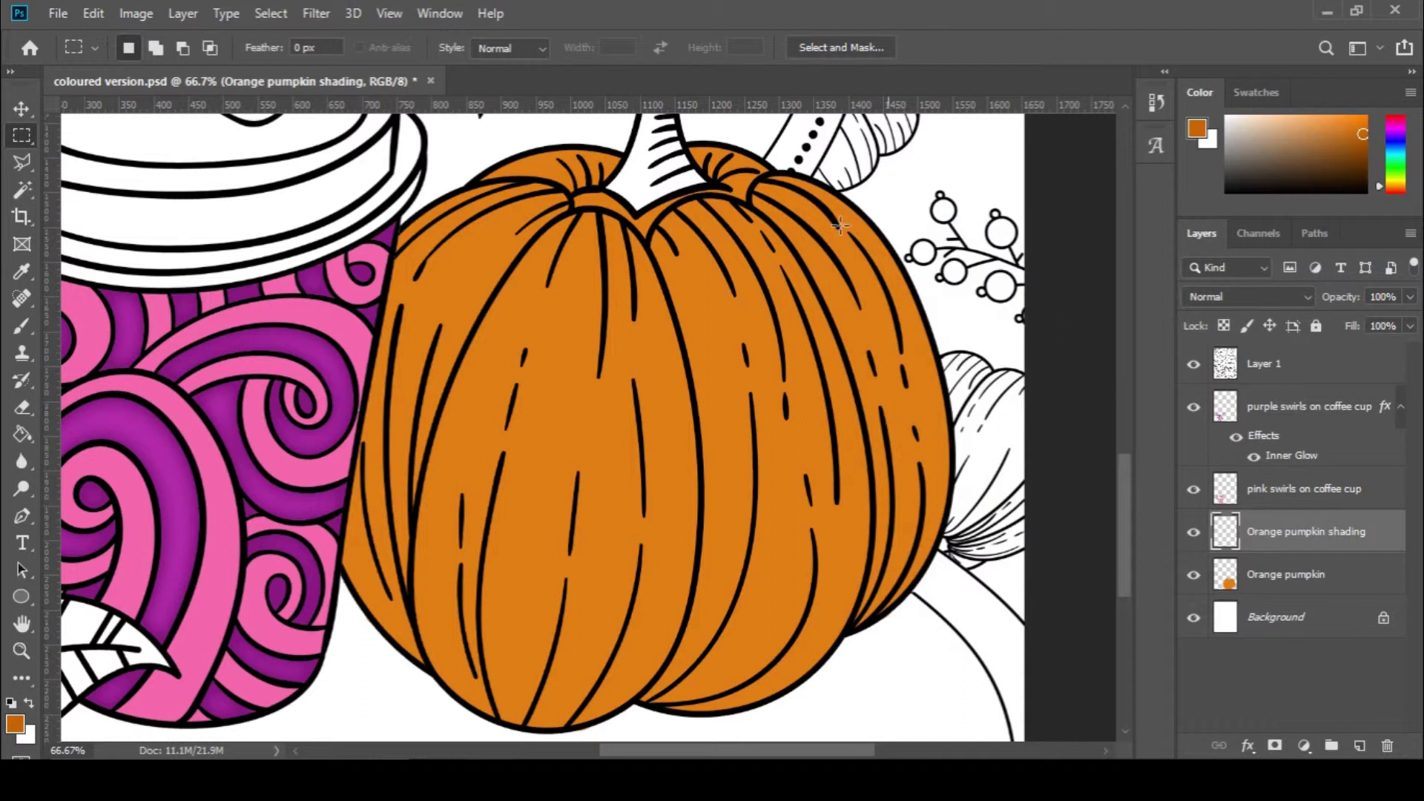
# Set up a soft round Brush at 31 px size and 0% hardness
pyautogui.click(25, 325)
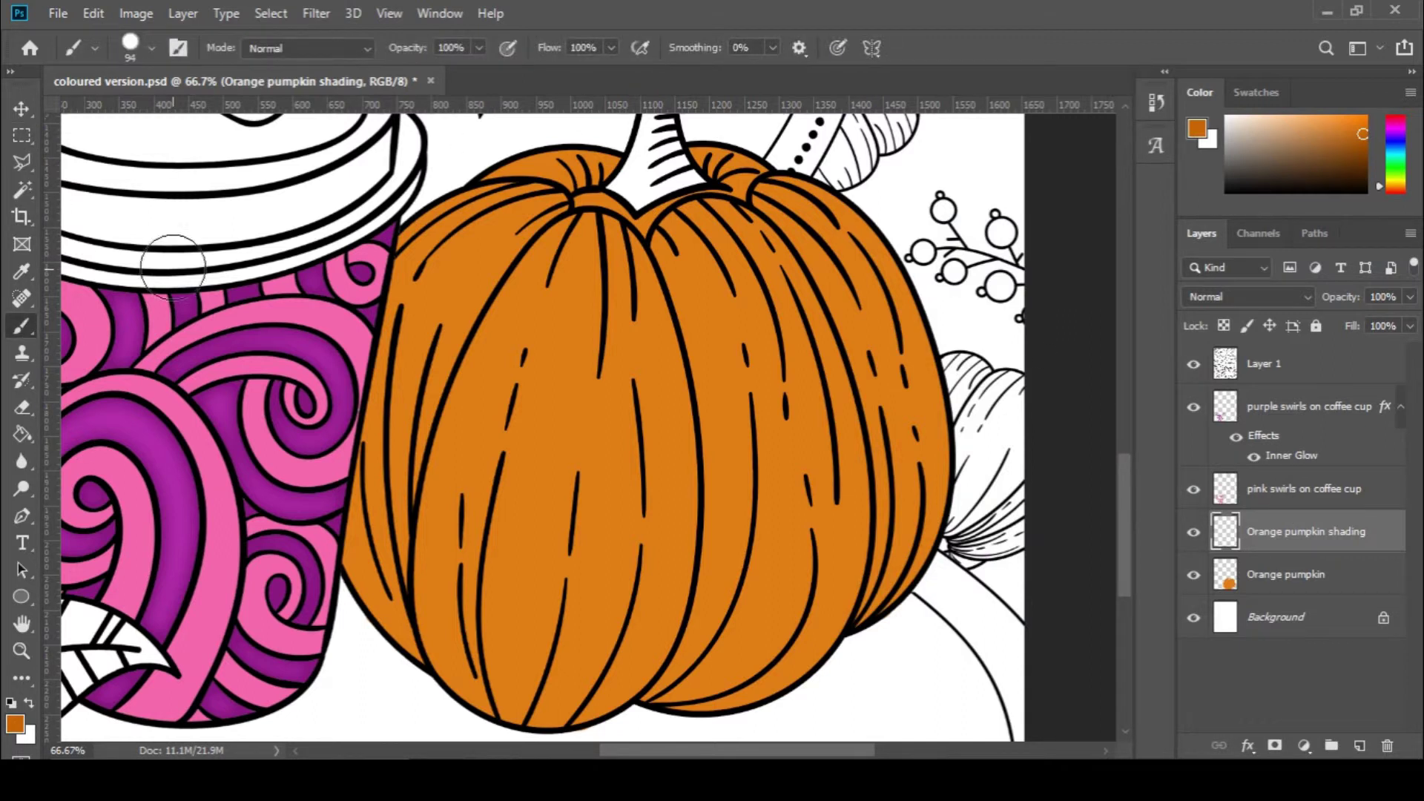
pyautogui.click(134, 44)
pyautogui.moveTo(141, 111); pyautogui.dragTo(131, 111)
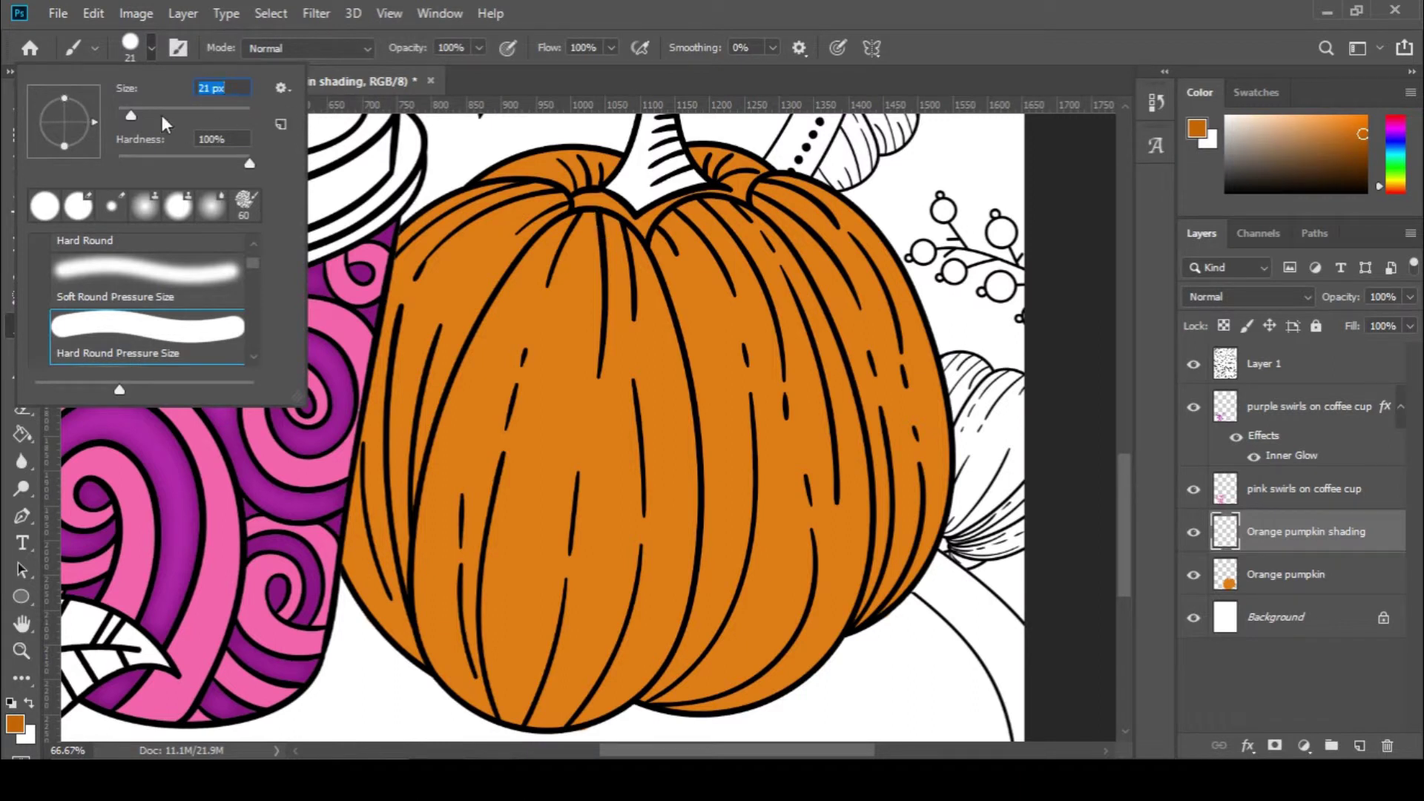
pyautogui.click(140, 111)
pyautogui.moveTo(252, 159); pyautogui.dragTo(101, 154)
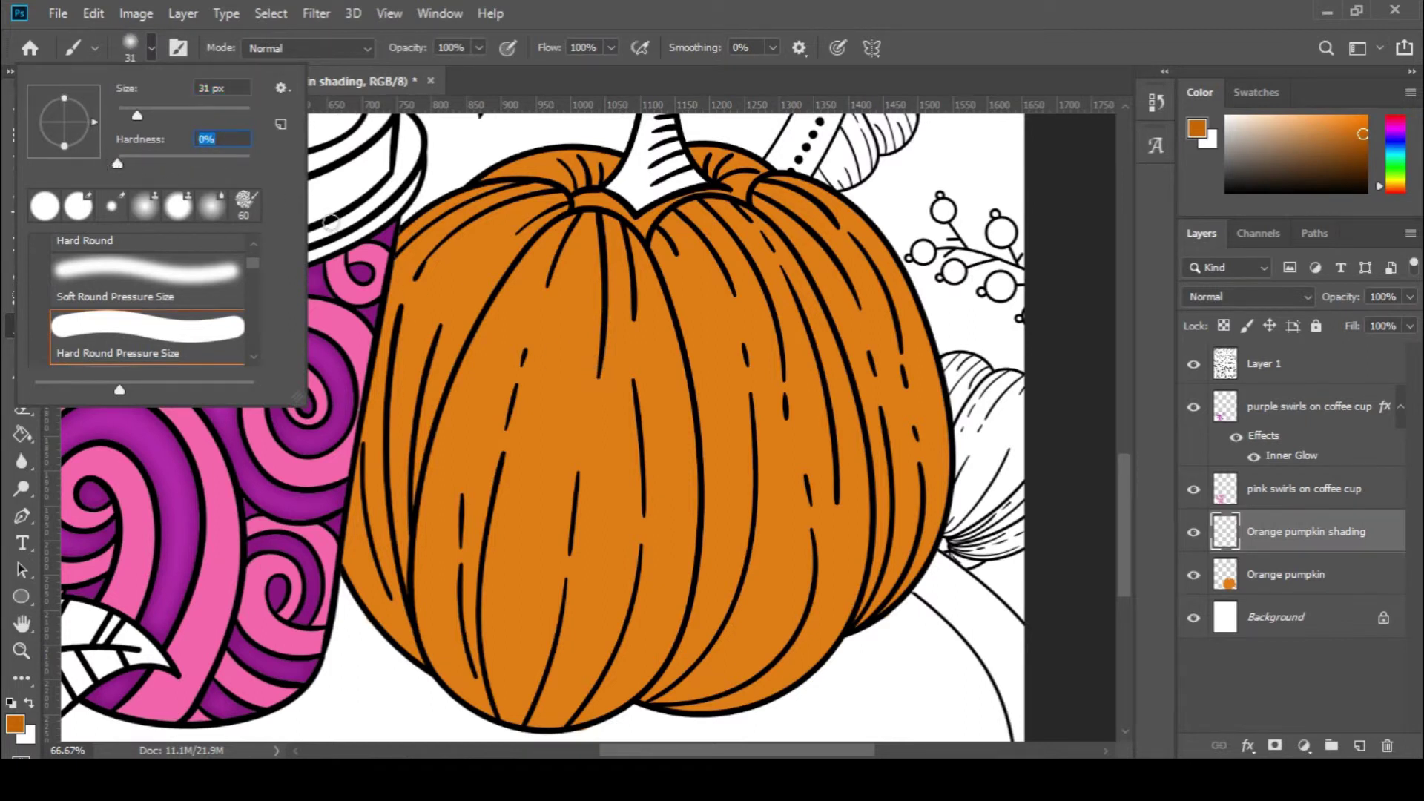
pyautogui.click(693, 7)
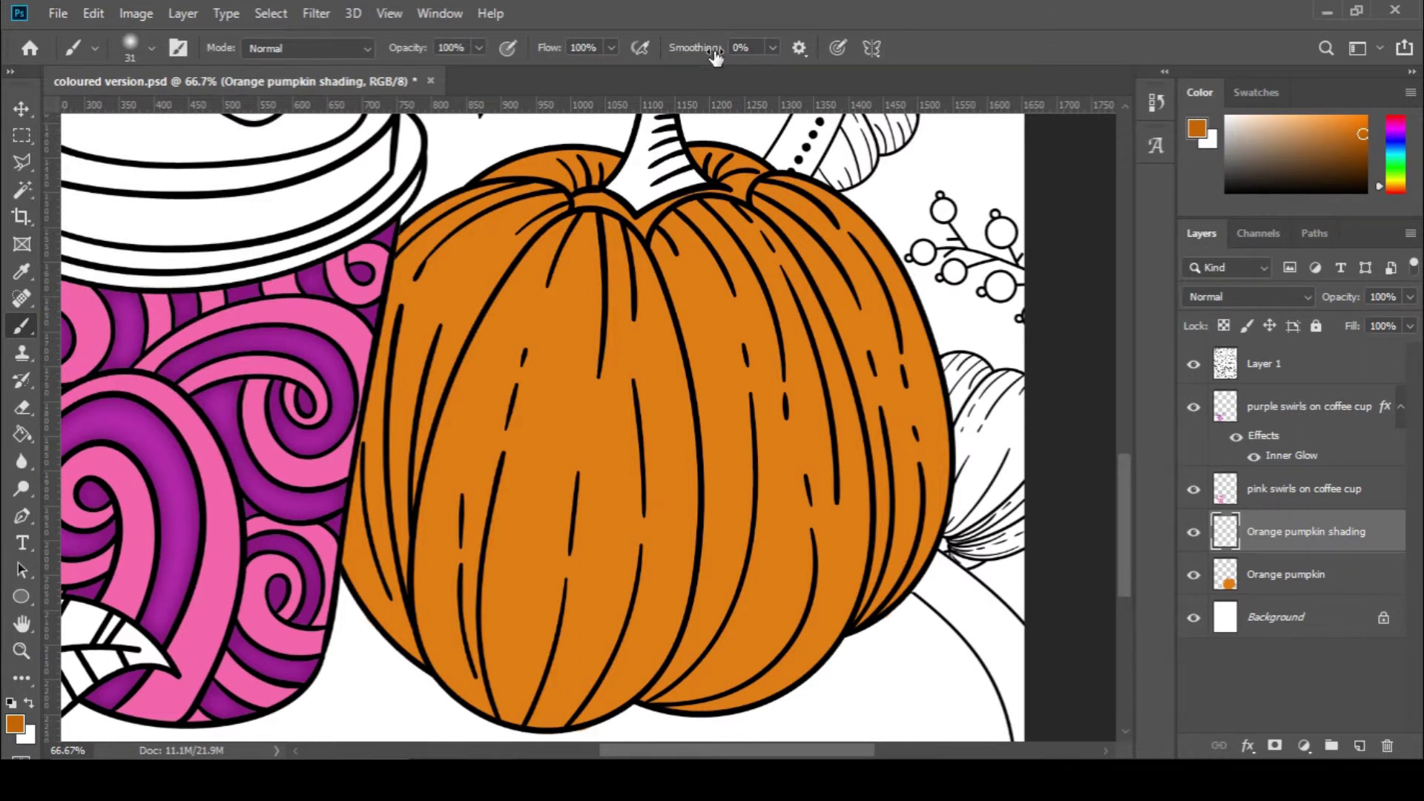
# Paint soft dark orange shading strokes along the pumpkin's upper rib lines with the Brush
pyautogui.hotkey('ctrl', '+')
pyautogui.scroll(2, 609, 223)
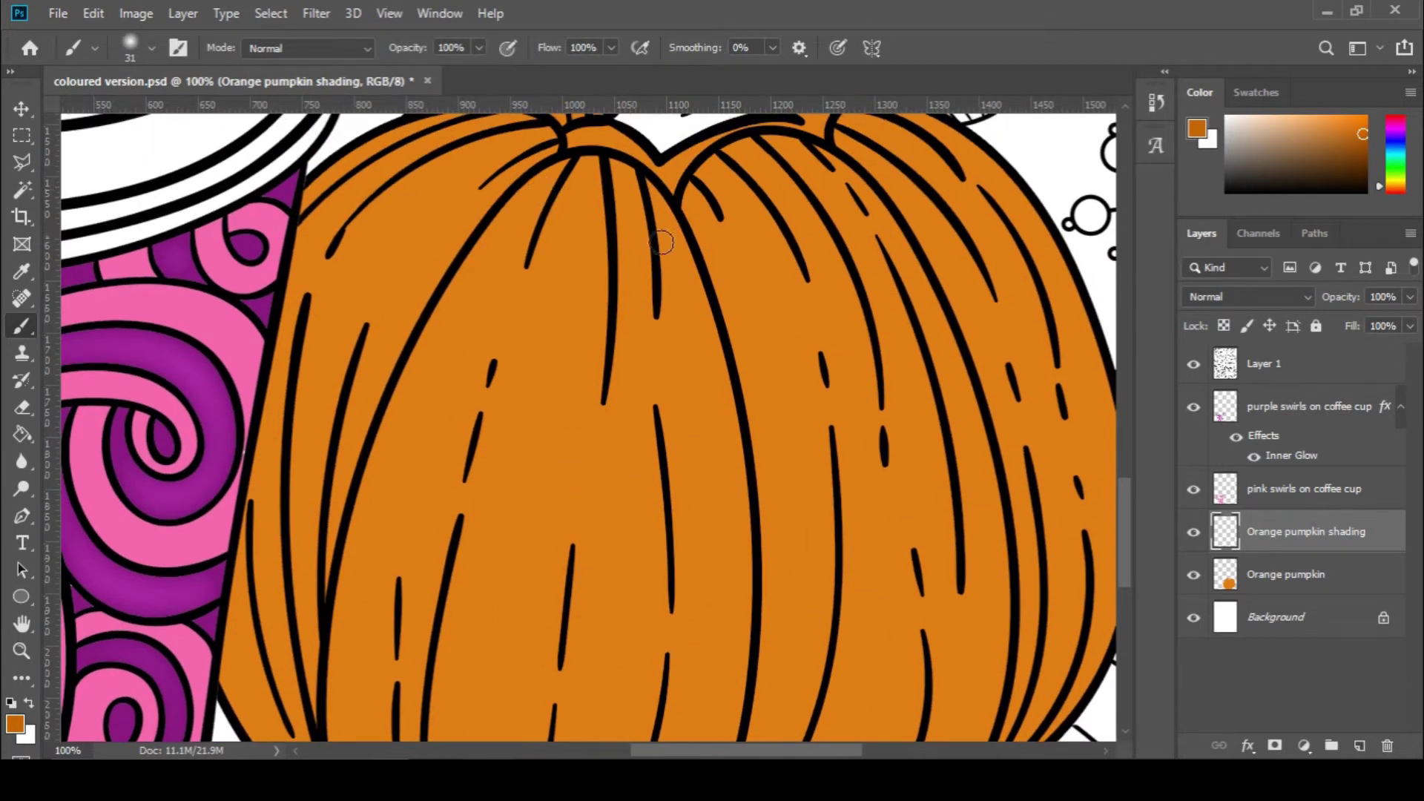
pyautogui.moveTo(602, 158); pyautogui.dragTo(602, 397)
pyautogui.moveTo(647, 157); pyautogui.dragTo(660, 321)
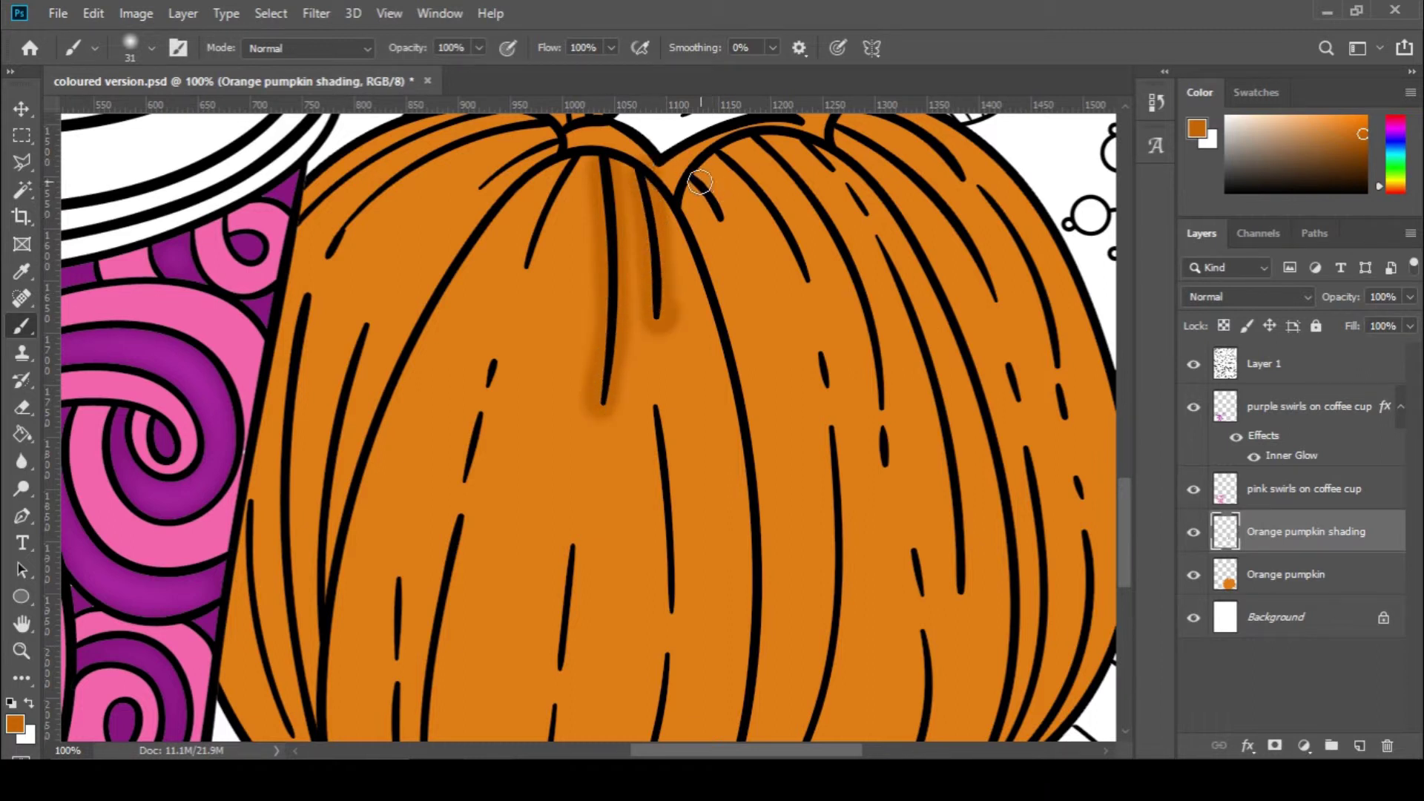
pyautogui.moveTo(698, 182); pyautogui.dragTo(731, 230)
pyautogui.moveTo(742, 155)
pyautogui.mouseDown()
pyautogui.moveTo(775, 202)
pyautogui.moveTo(807, 282)
pyautogui.mouseUp()
pyautogui.moveTo(768, 151)
pyautogui.mouseDown()
pyautogui.moveTo(839, 245)
pyautogui.moveTo(880, 352)
pyautogui.moveTo(891, 467)
pyautogui.mouseUp()
pyautogui.moveTo(819, 138)
pyautogui.mouseDown()
pyautogui.moveTo(896, 265)
pyautogui.moveTo(960, 420)
pyautogui.mouseUp()
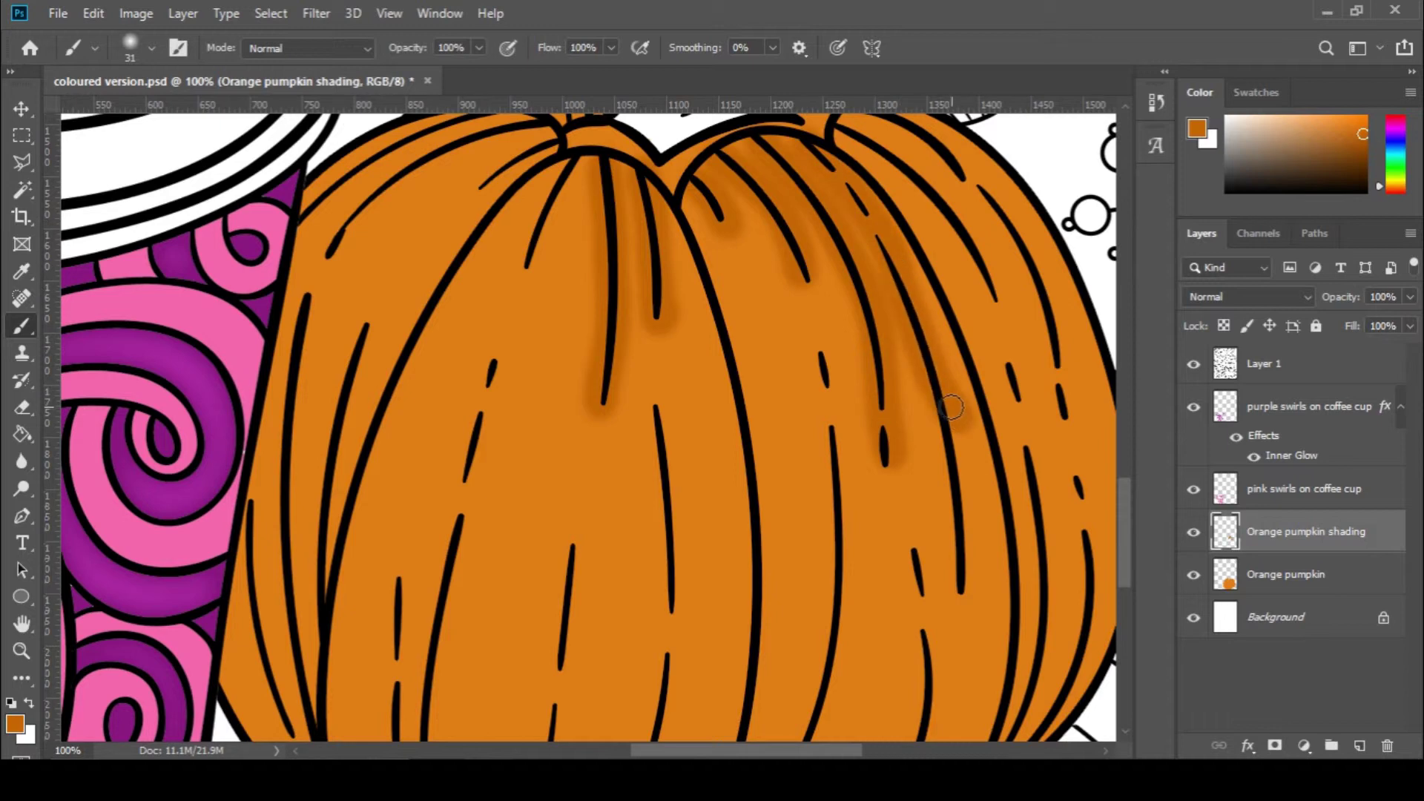
pyautogui.moveTo(938, 398); pyautogui.dragTo(958, 571)
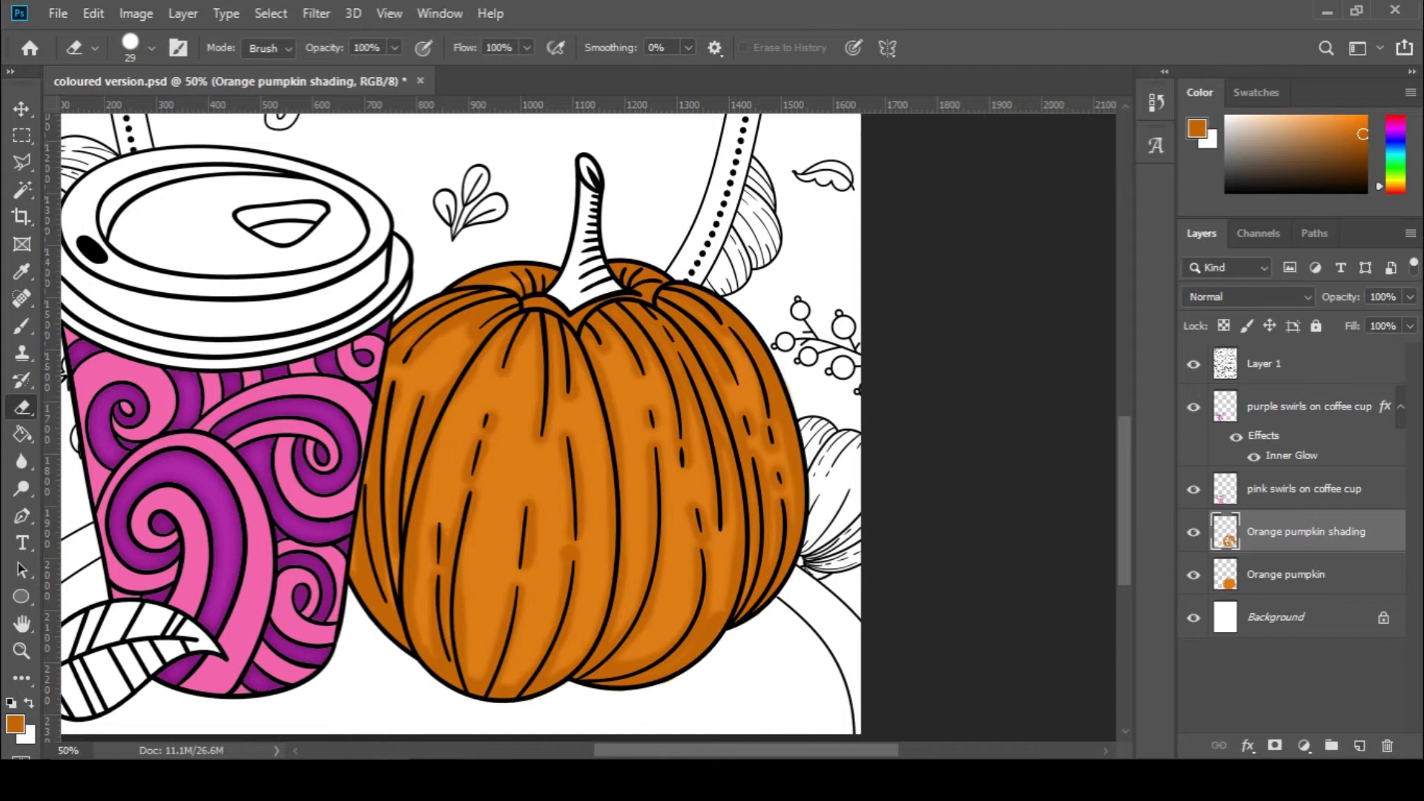
# Add a Color Overlay in bright orange ff9600 to the Orange pumpkin layer
pyautogui.click(1369, 582)
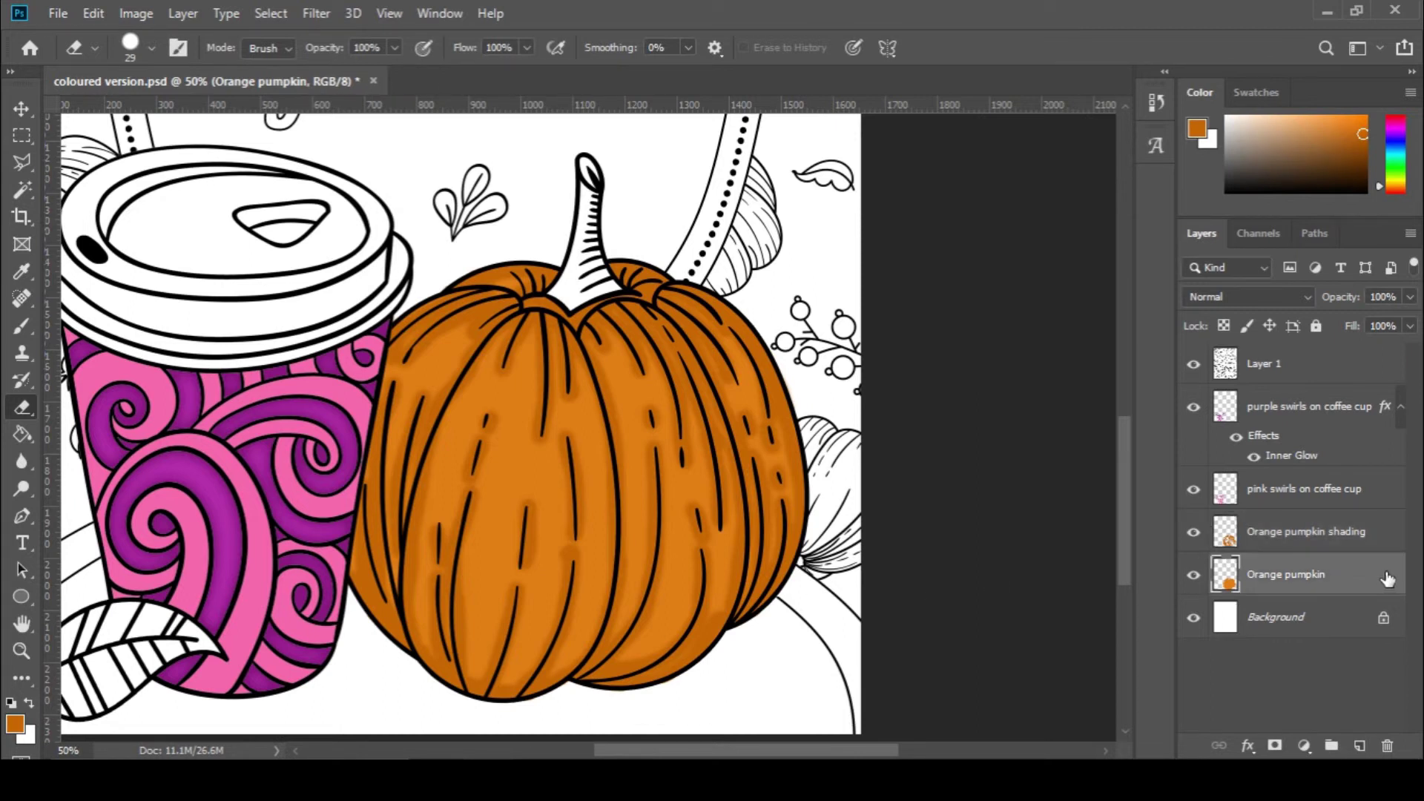
pyautogui.doubleClick(1387, 578)
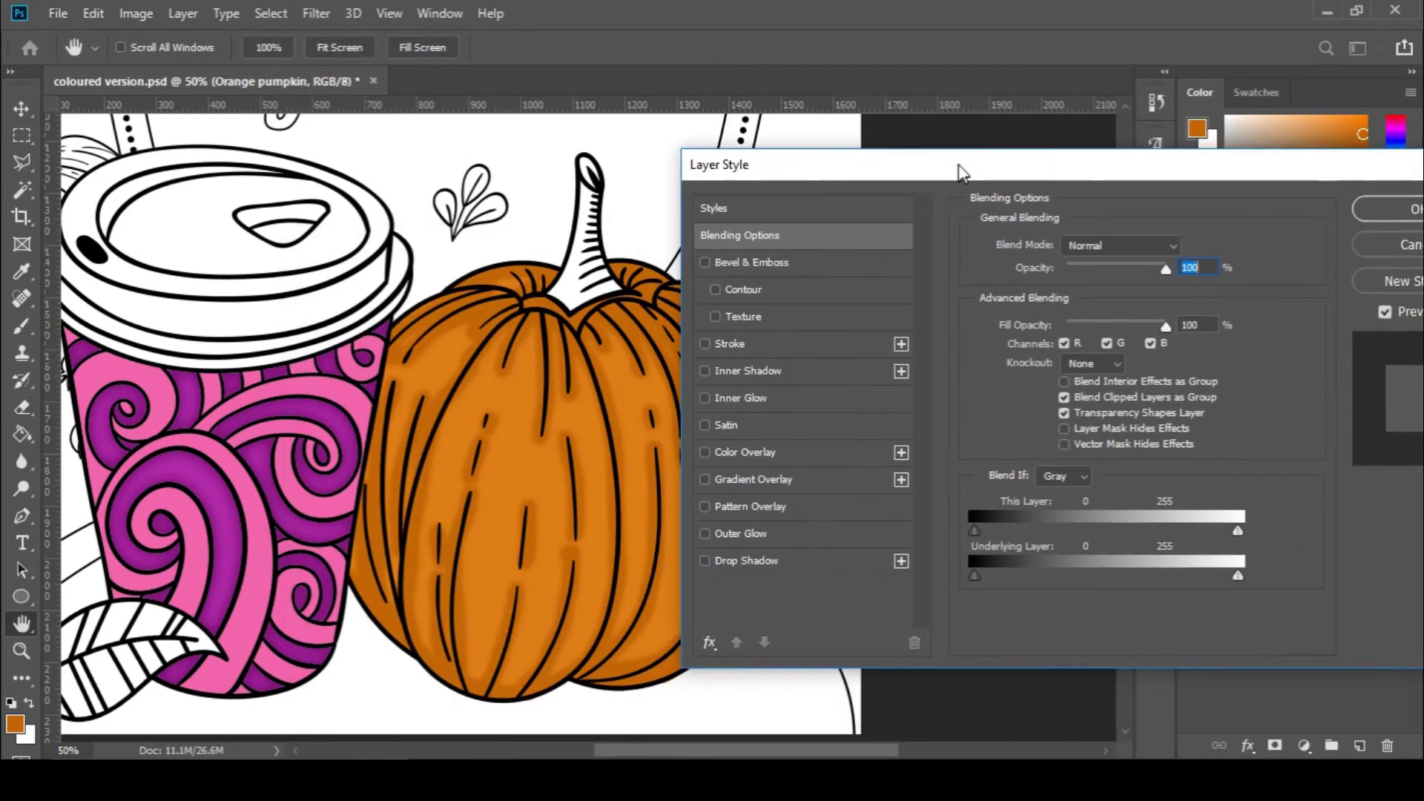
pyautogui.moveTo(962, 172); pyautogui.dragTo(998, 156)
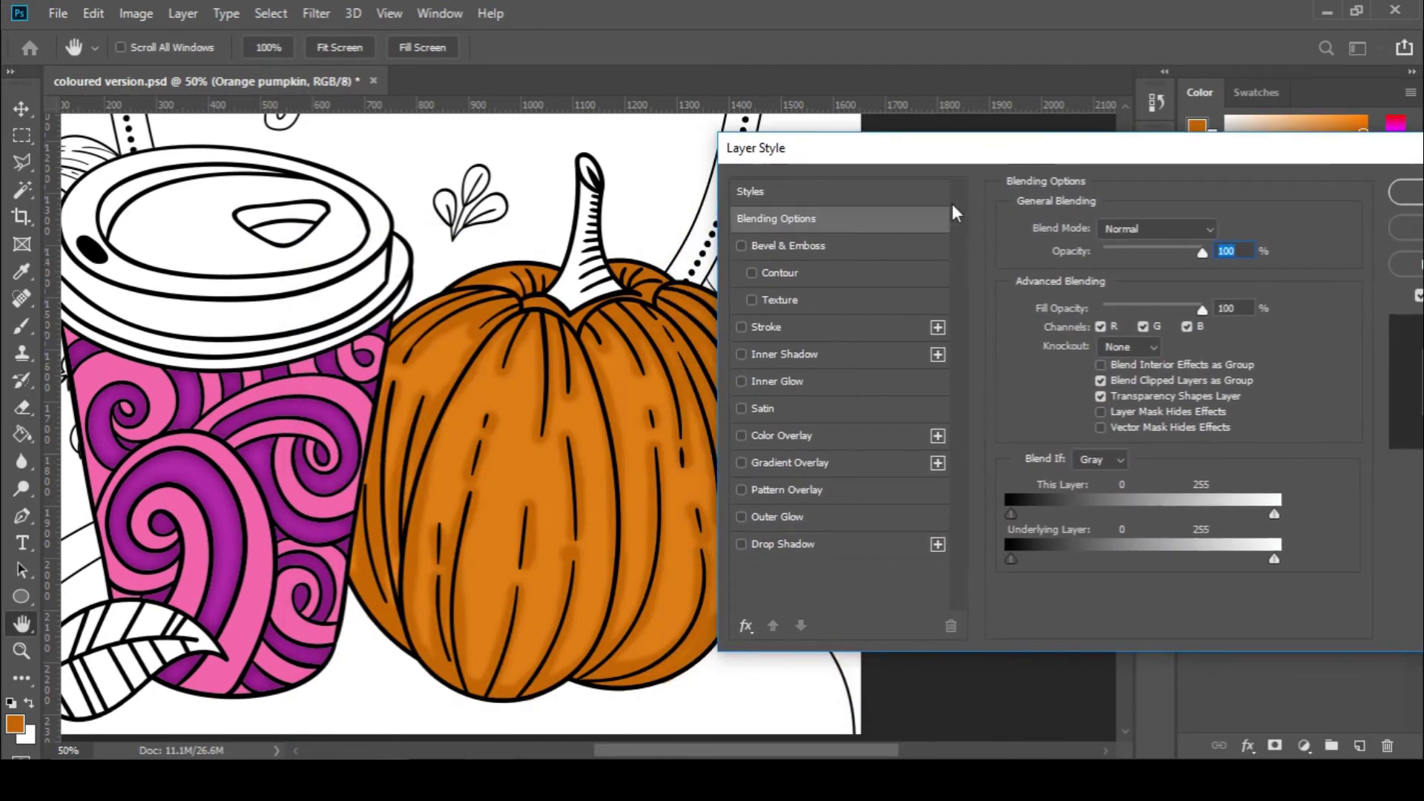
pyautogui.click(844, 434)
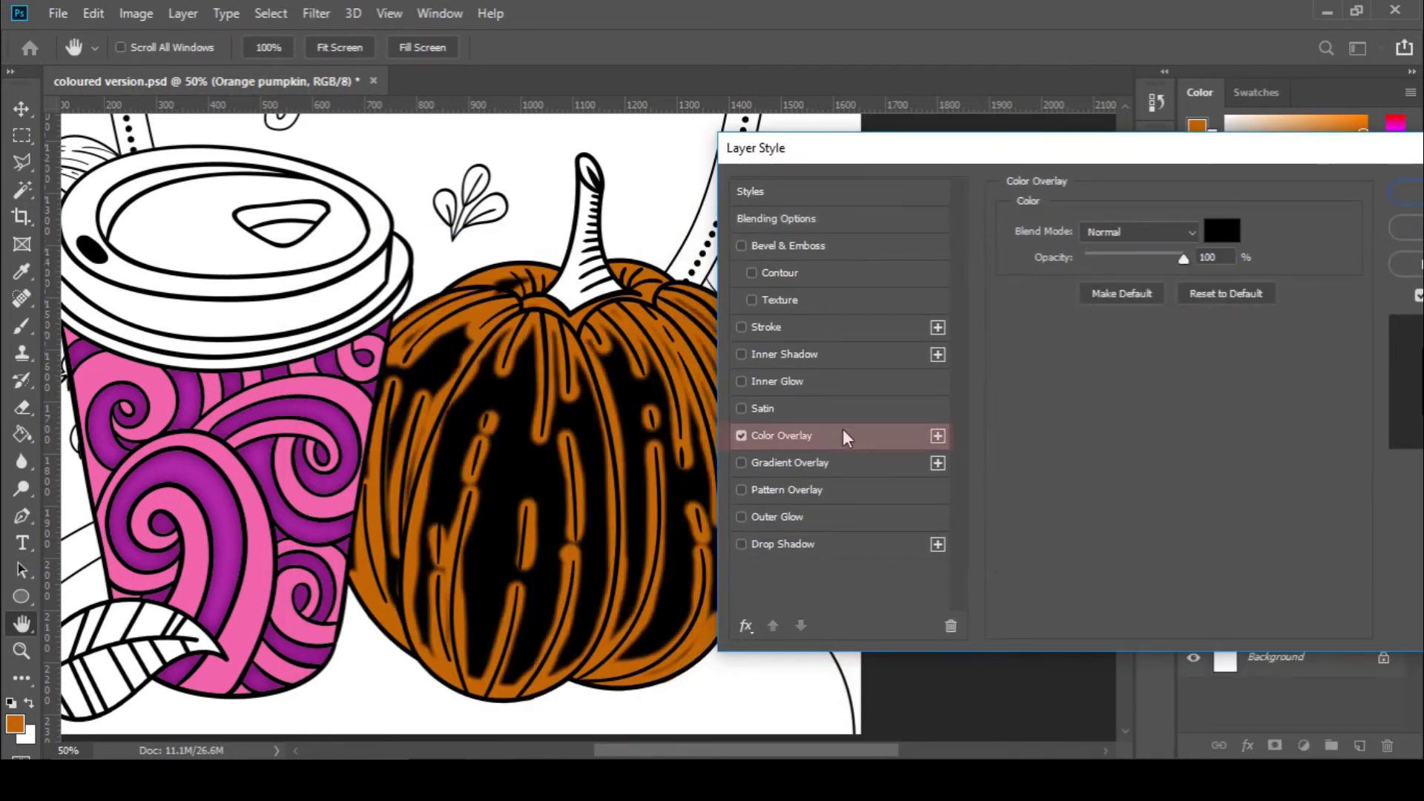
pyautogui.click(1220, 229)
pyautogui.click(1159, 520)
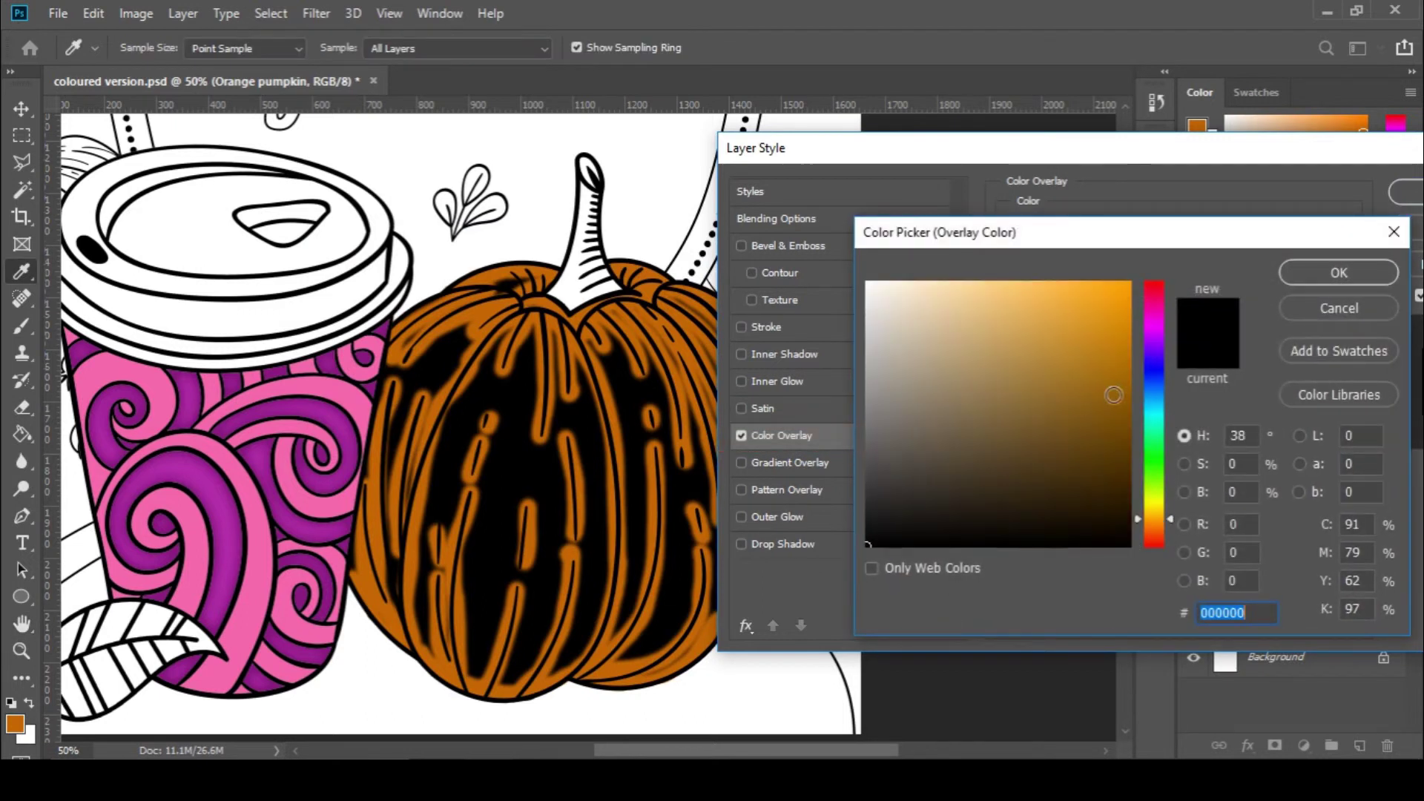
pyautogui.moveTo(1114, 395); pyautogui.dragTo(1135, 279)
pyautogui.moveTo(1157, 520); pyautogui.dragTo(1157, 521)
pyautogui.moveTo(1091, 271); pyautogui.dragTo(1174, 255)
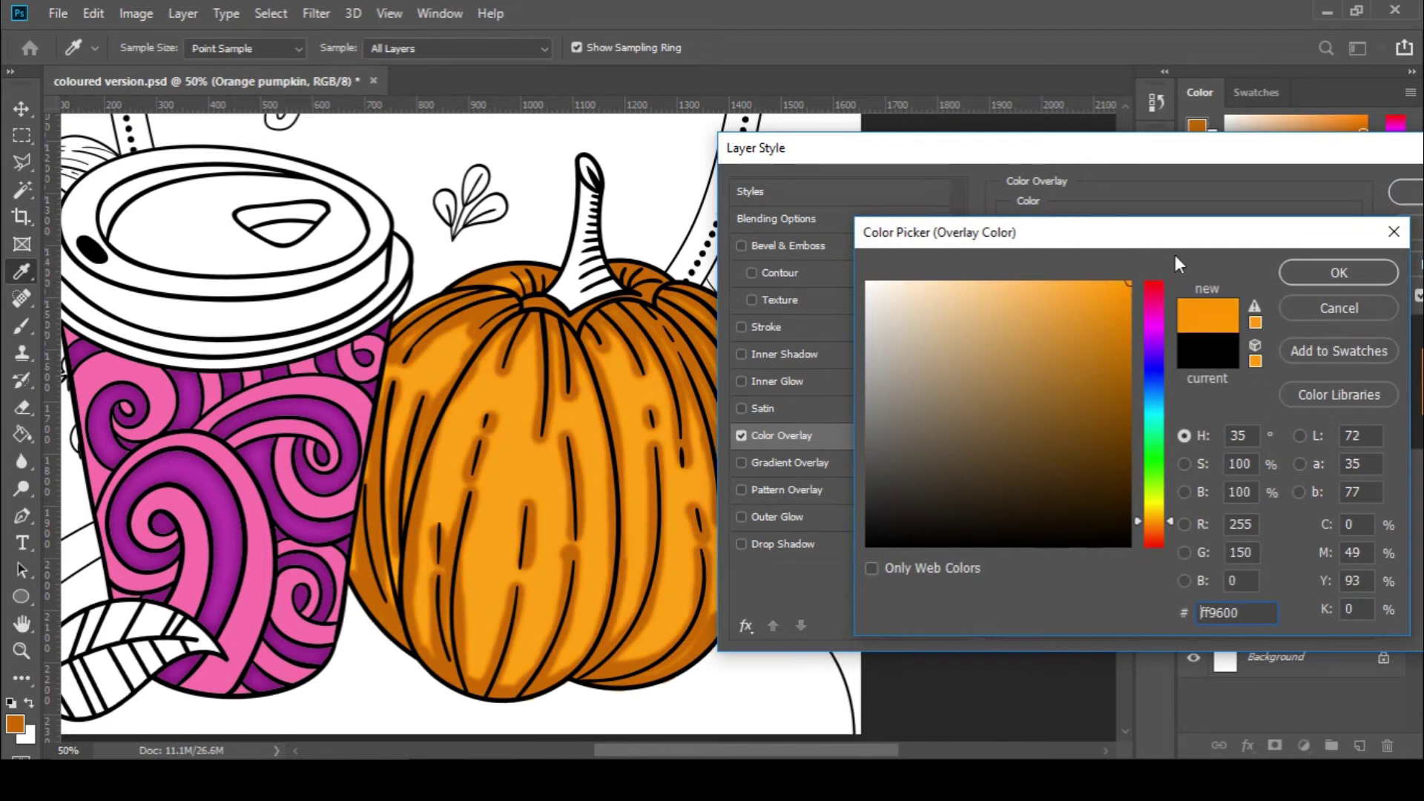
pyautogui.click(1132, 295)
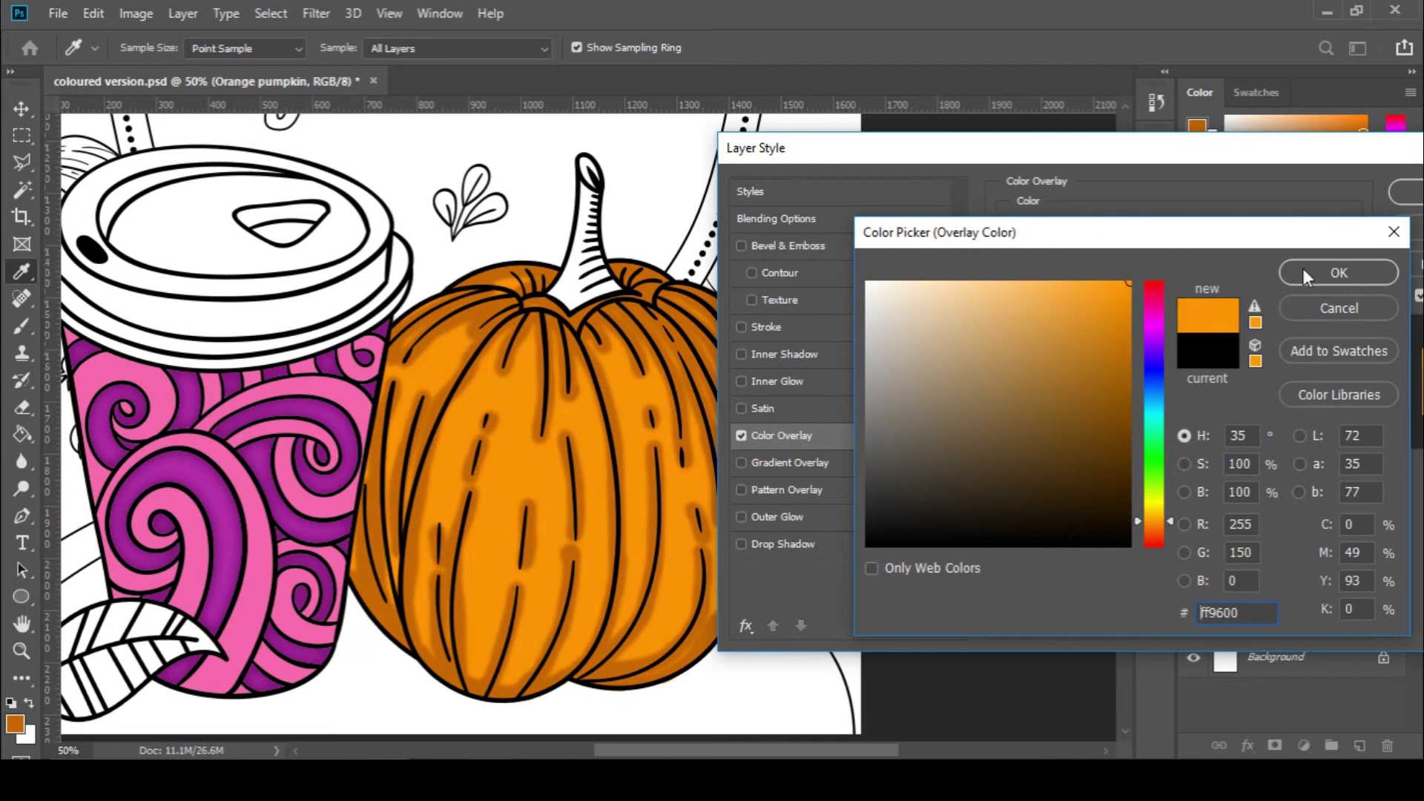
pyautogui.click(1303, 270)
pyautogui.click(1406, 191)
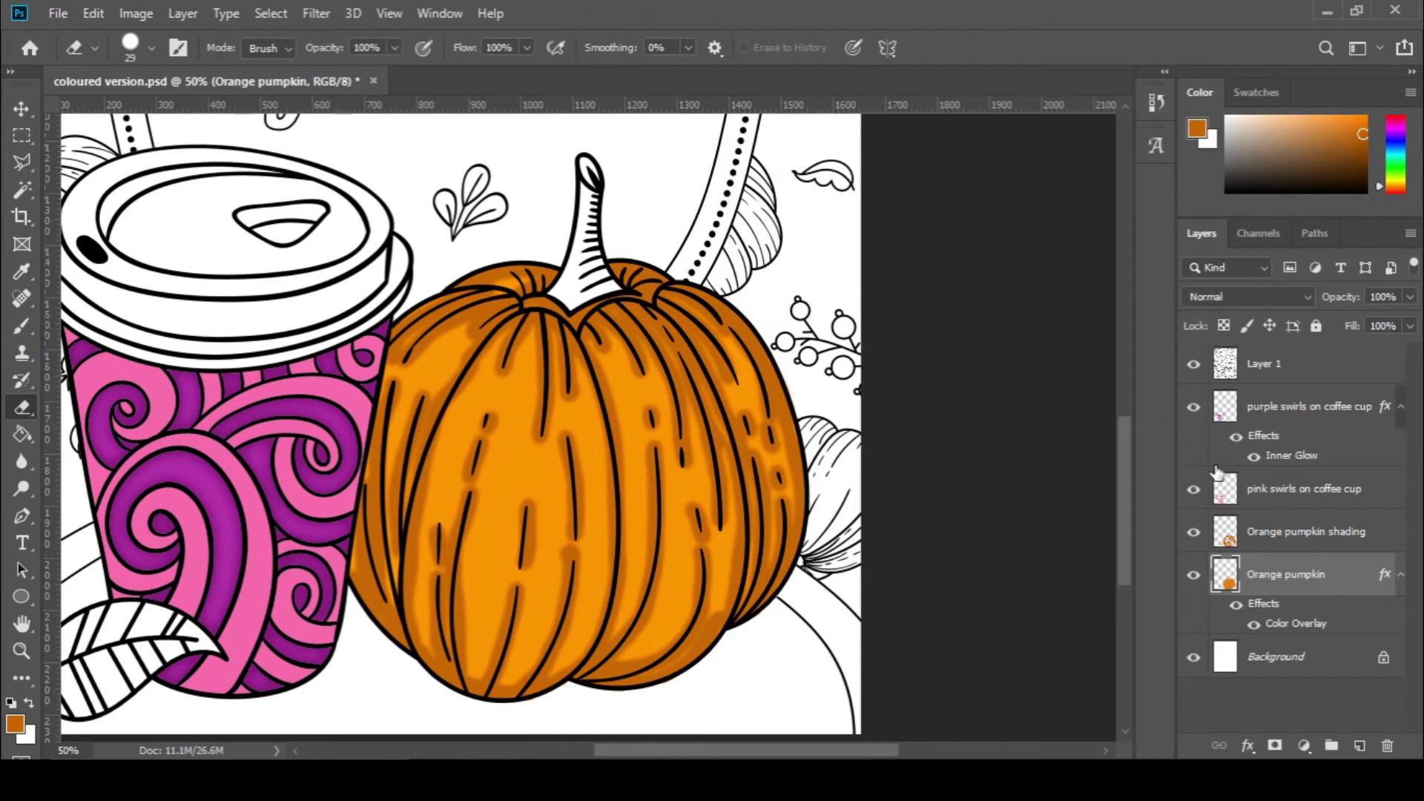
# Add a Color Overlay to the Orange pumpkin shading layer in a slightly deeper, redder orange than the pumpkin's base colour
pyautogui.click(1388, 532)
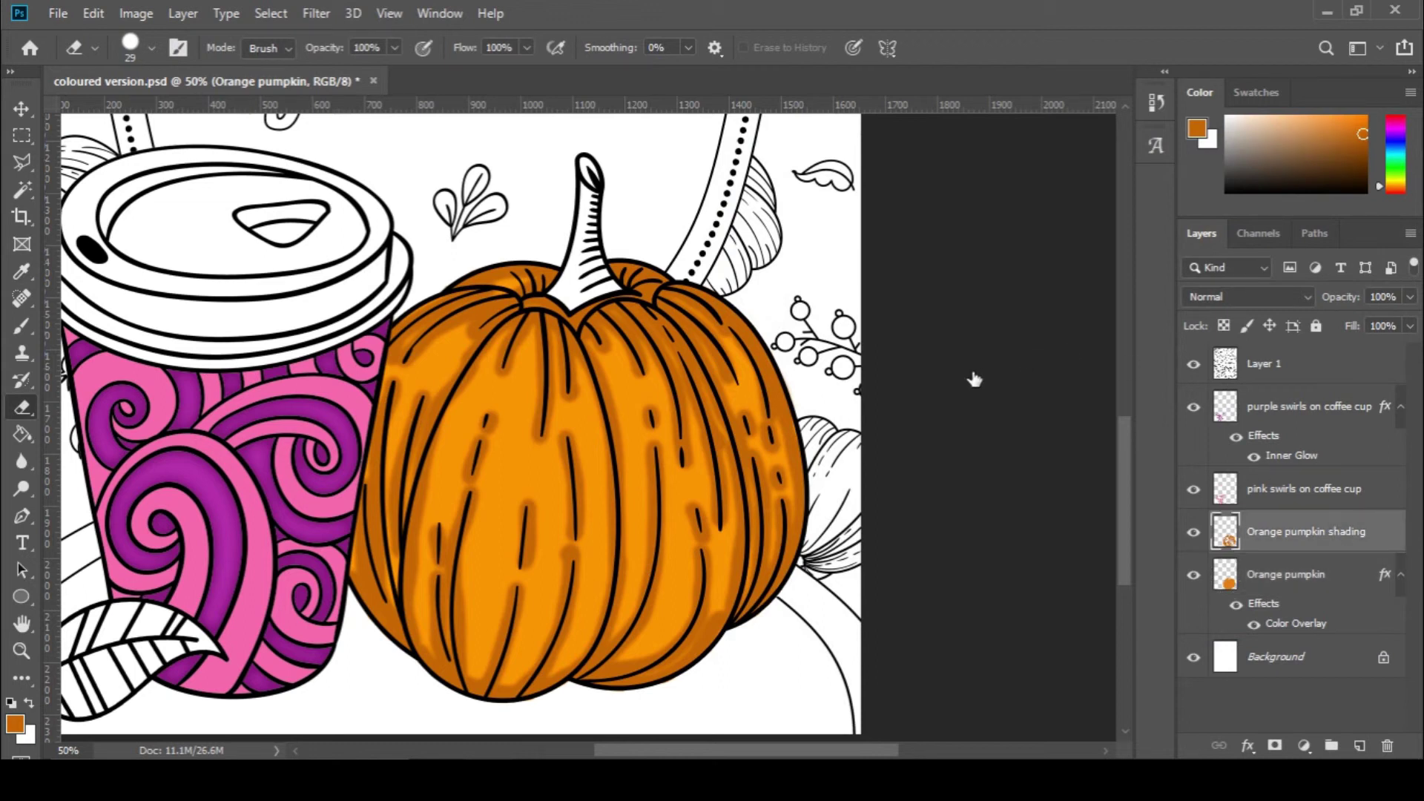
pyautogui.click(736, 435)
pyautogui.click(1104, 231)
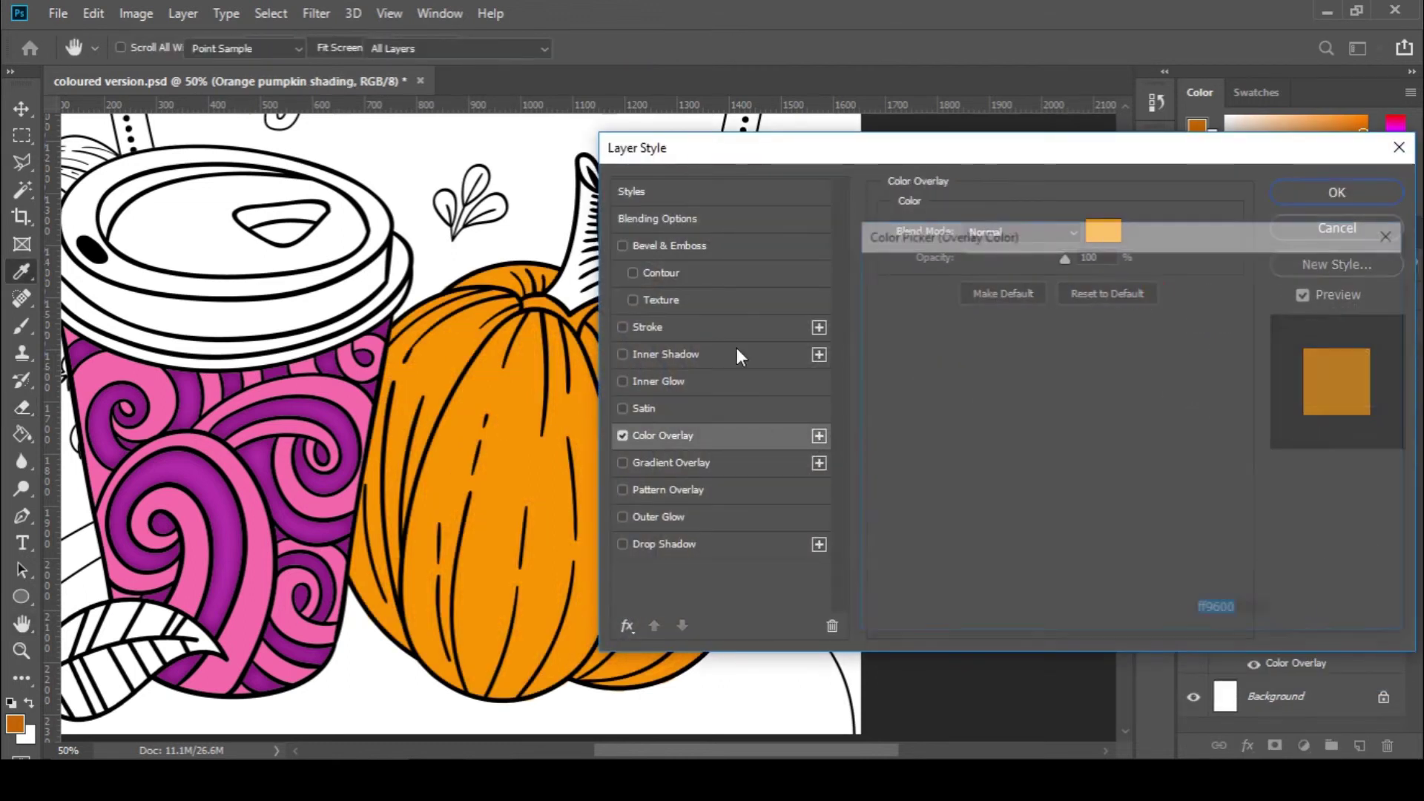
pyautogui.click(1306, 278)
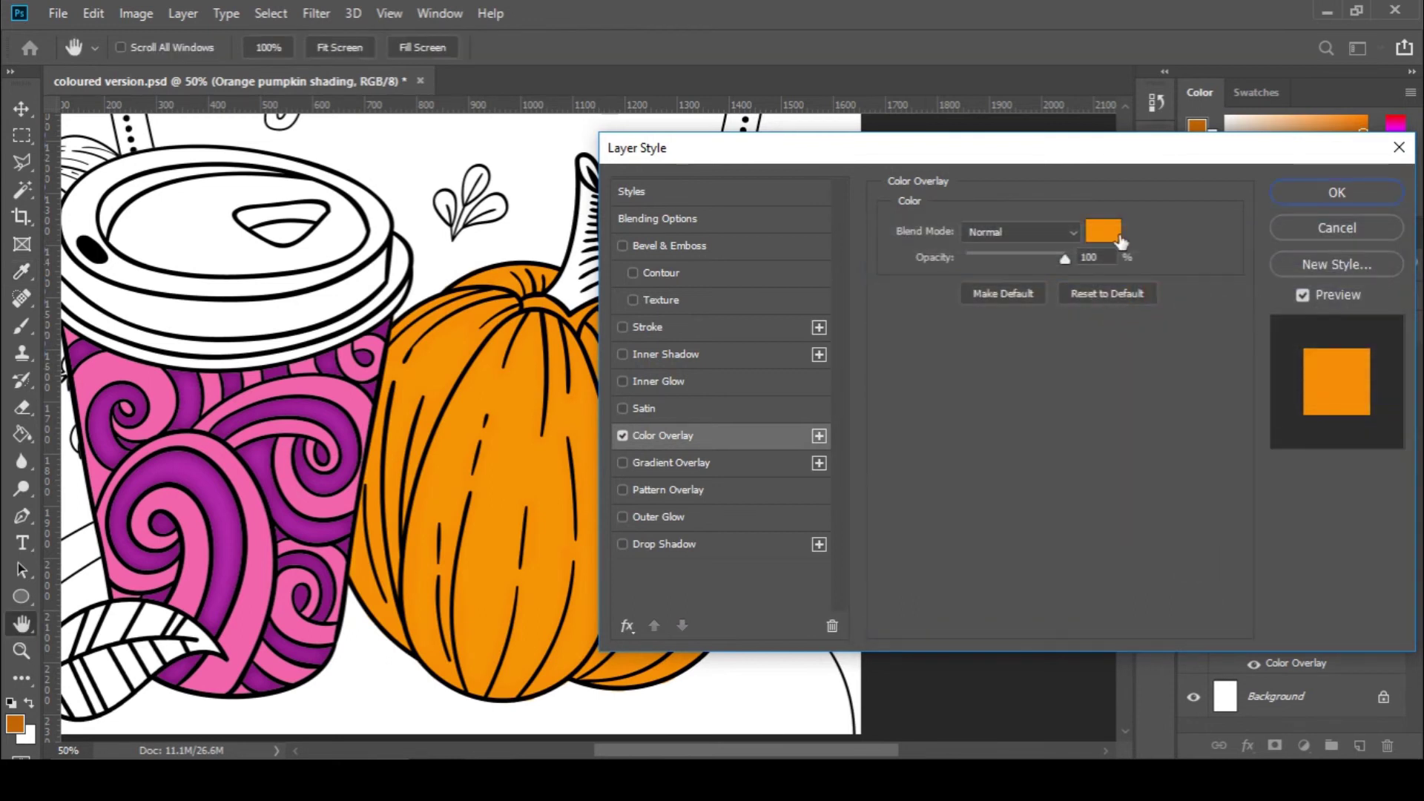
pyautogui.click(1119, 237)
pyautogui.moveTo(1121, 324); pyautogui.dragTo(1131, 321)
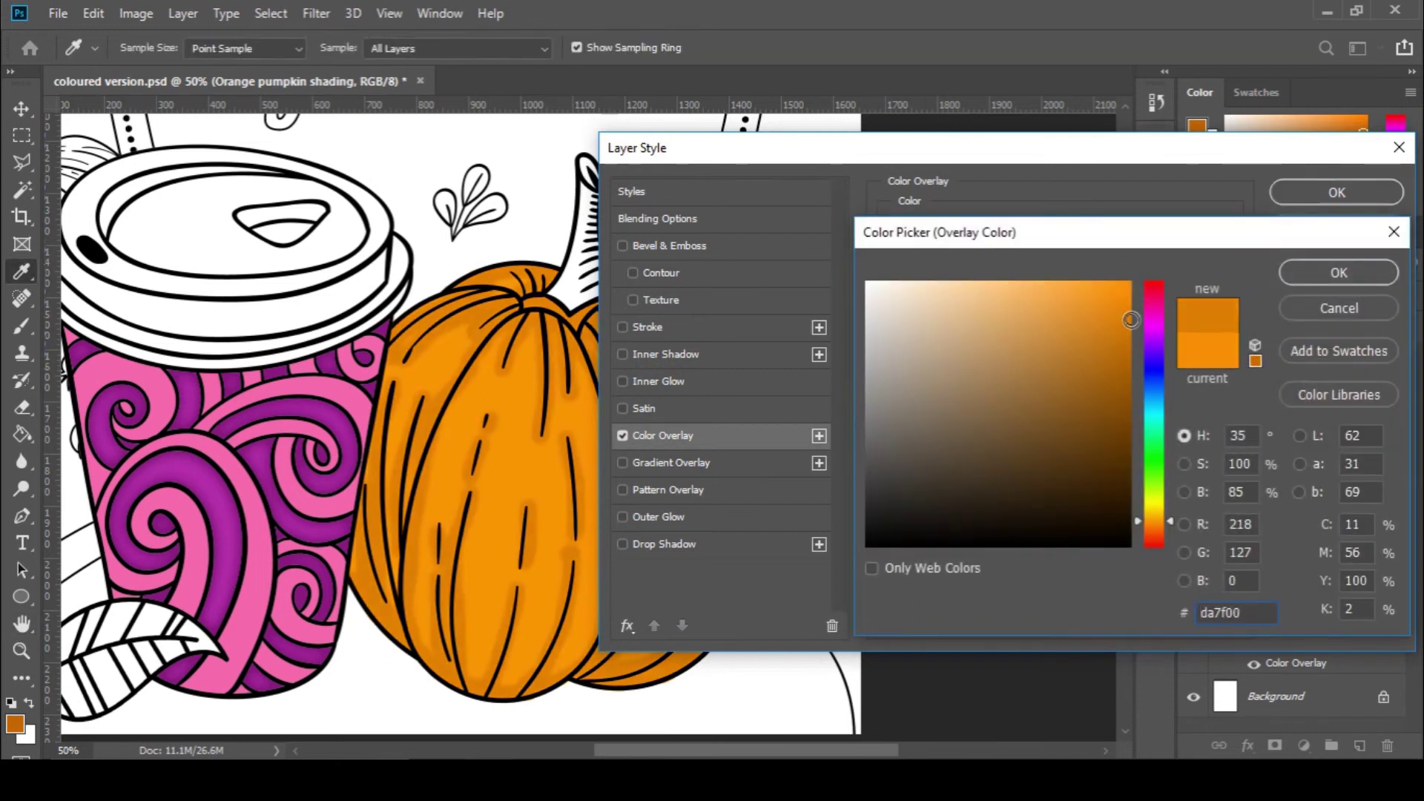
pyautogui.click(1124, 308)
pyautogui.click(1161, 525)
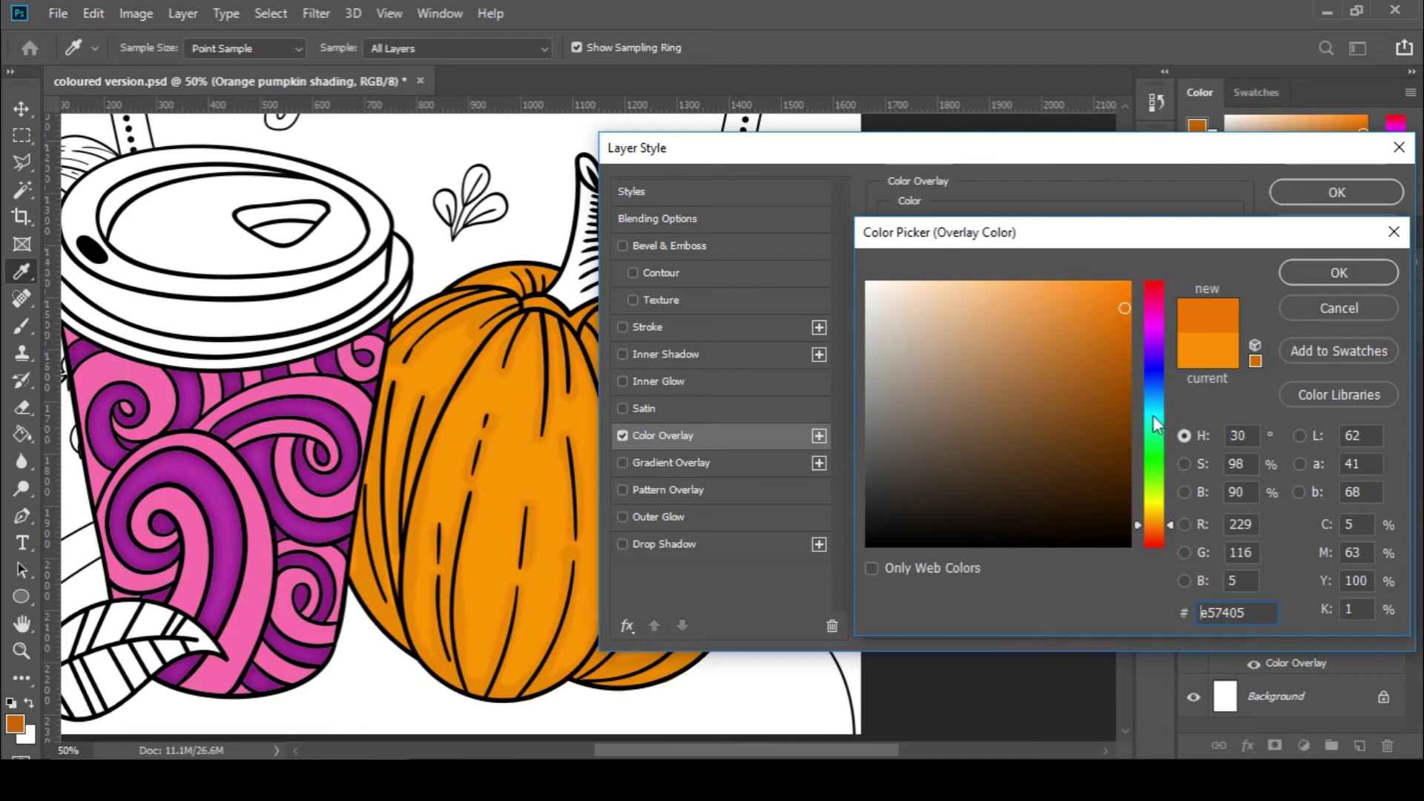
pyautogui.click(1129, 299)
pyautogui.click(1125, 297)
pyautogui.click(1337, 271)
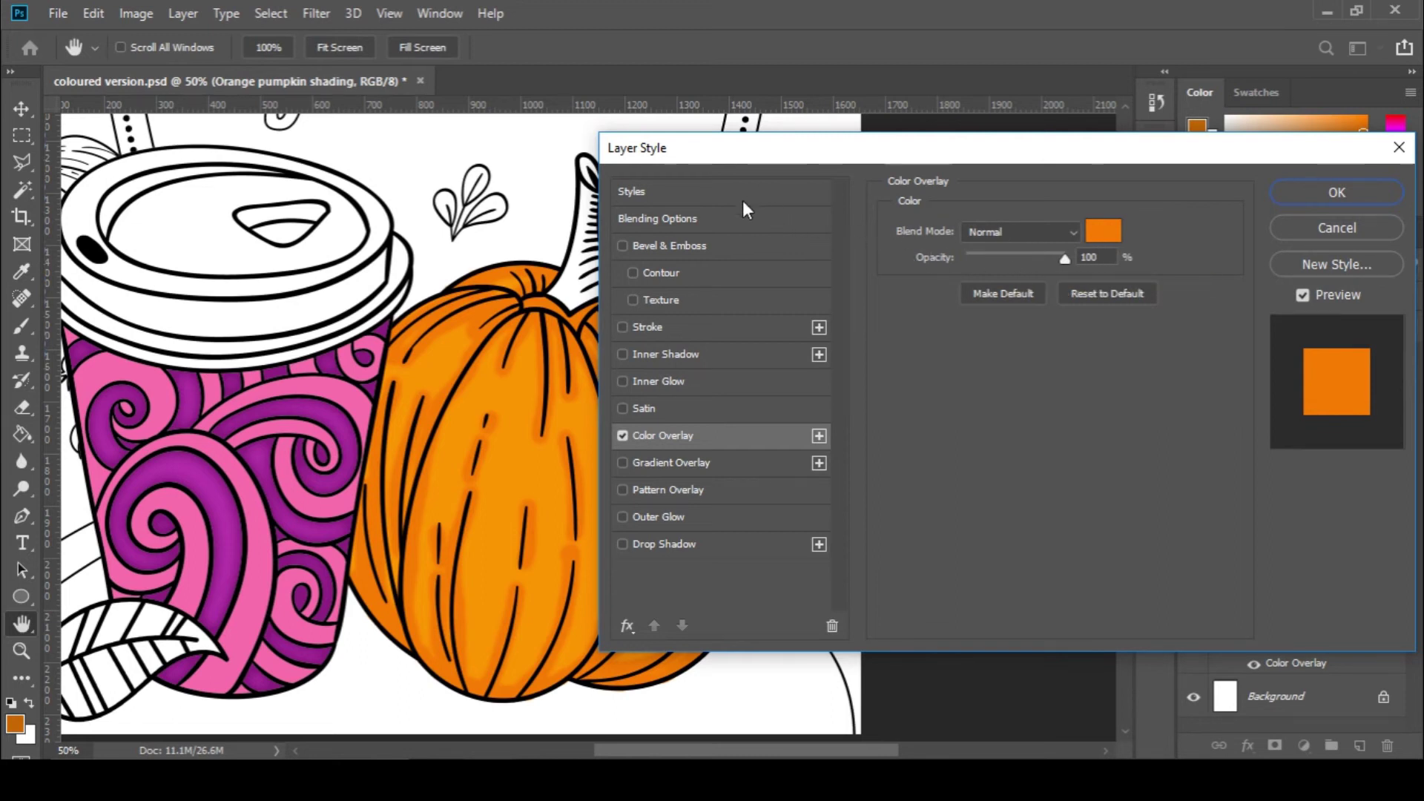
# Lower the Orange pumpkin shading layer's overall opacity to 60% in its Blending Options and apply the layer style
pyautogui.click(733, 216)
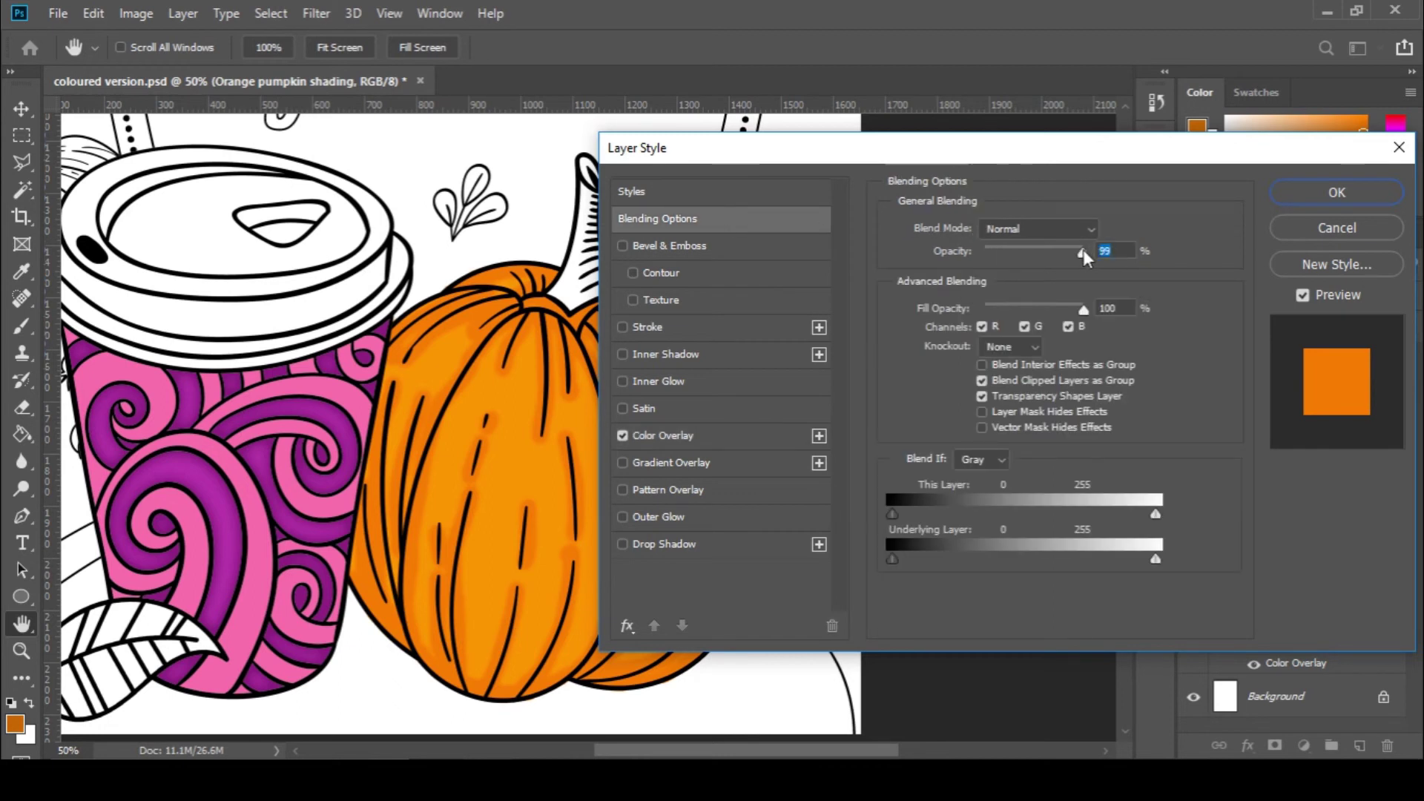
pyautogui.moveTo(1062, 254); pyautogui.dragTo(1042, 256)
pyautogui.moveTo(1035, 158); pyautogui.dragTo(807, 172)
pyautogui.click(1128, 208)
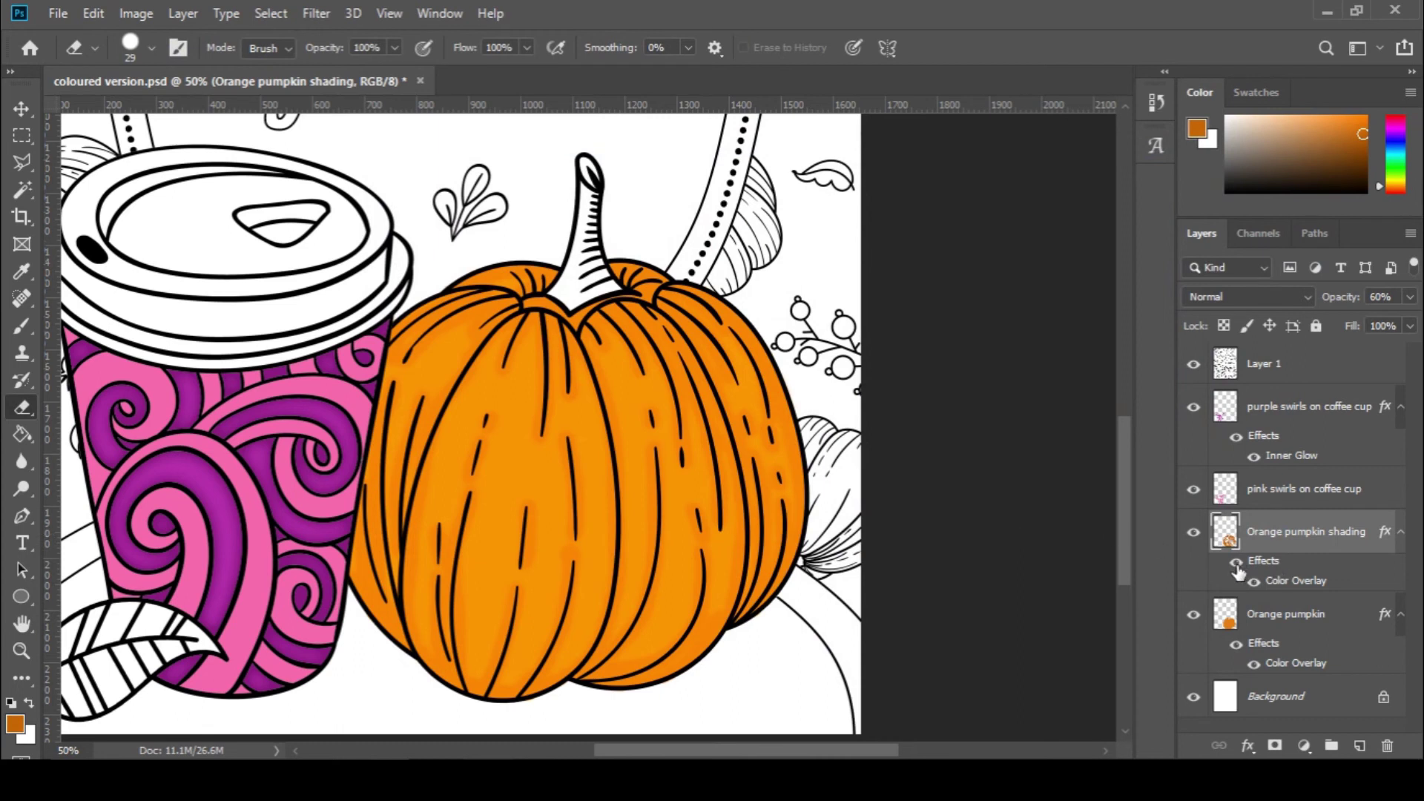
# Toggle the Orange pumpkin shading layer's visibility off and on repeatedly to compare the pumpkin with and without shading
pyautogui.click(1193, 536)
pyautogui.click(1194, 537)
pyautogui.click(1194, 537)
pyautogui.click(1193, 537)
pyautogui.click(1193, 537)
pyautogui.click(1194, 537)
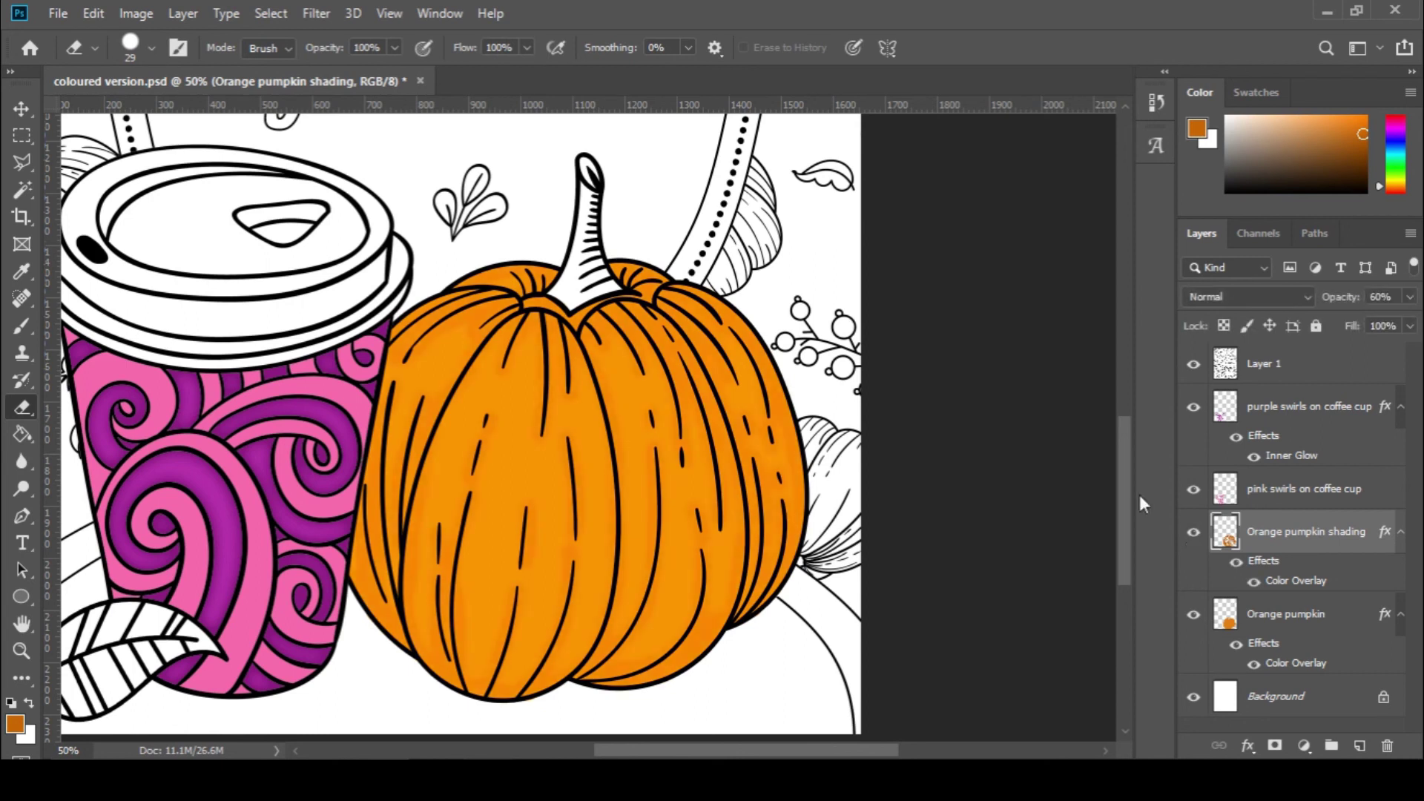